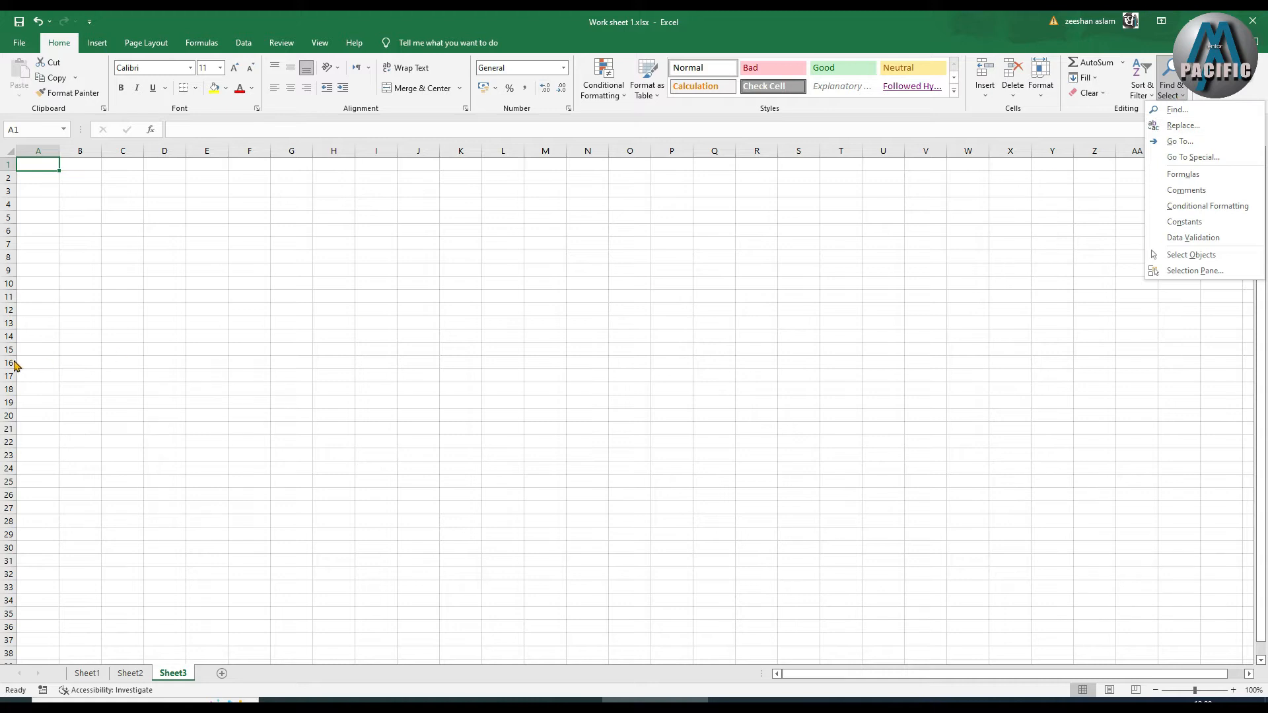
Enter "Pakistan" in cell G6 and fill it down the column to G20
{"action": "left_click", "coordinate": [165, 191]}
{"action": "left_click", "coordinate": [275, 235]}
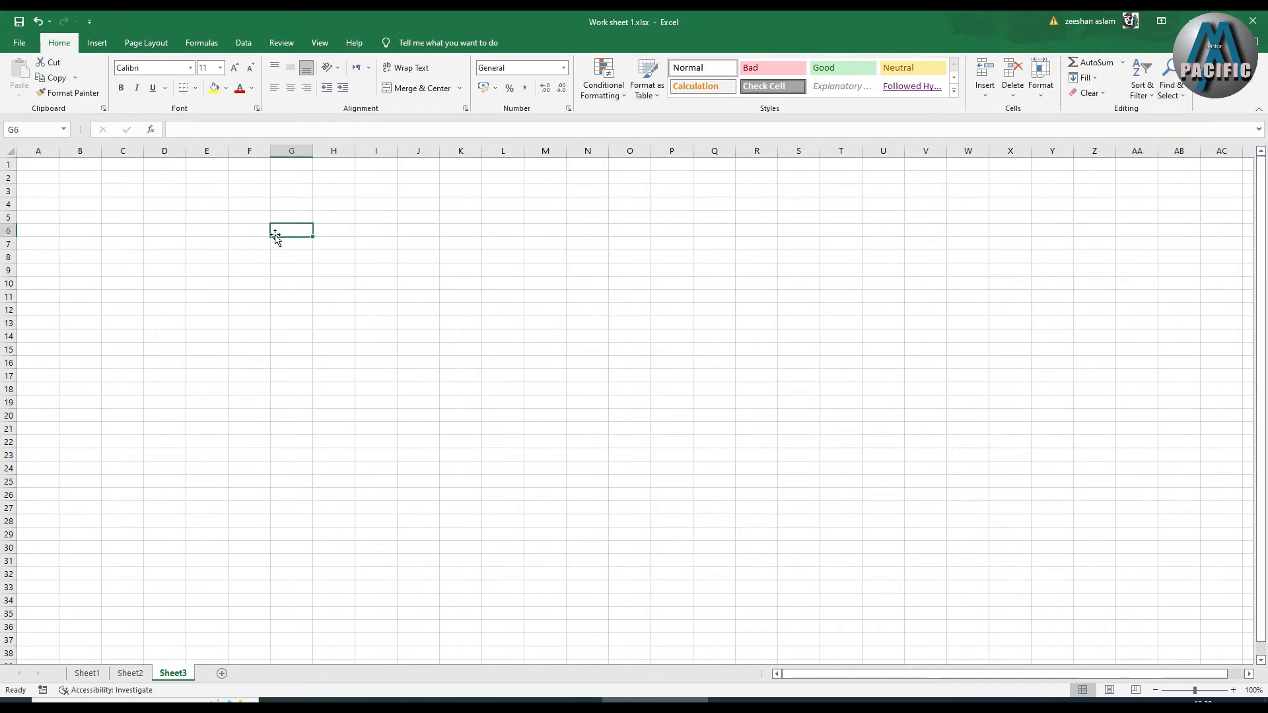
{"action": "type", "text": "Pakistan"}
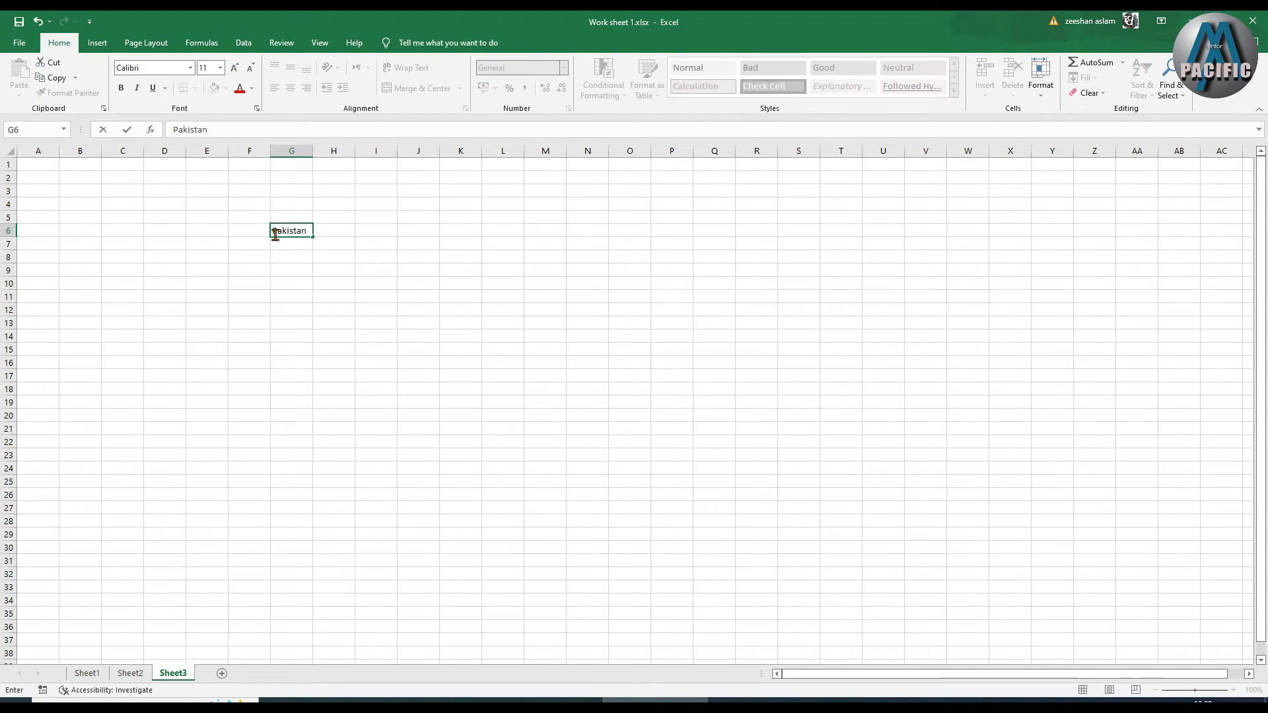
{"action": "key", "text": "Return"}
{"action": "left_click", "coordinate": [295, 225]}
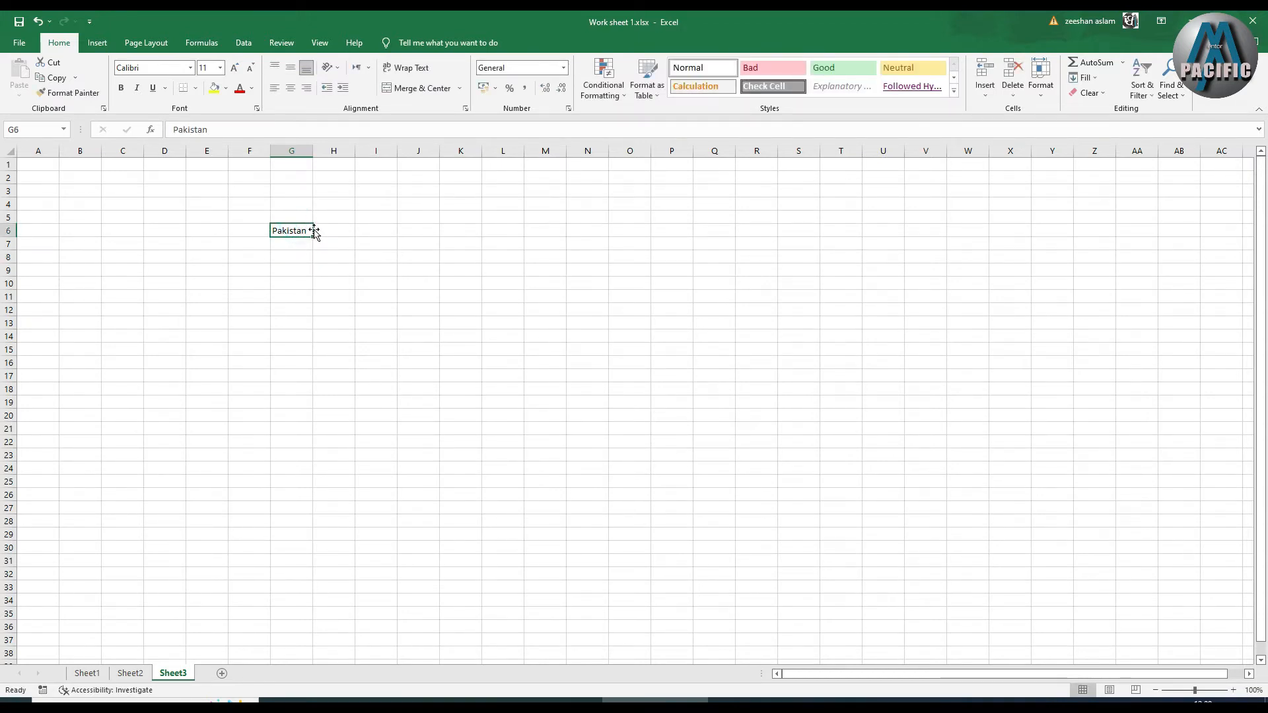
{"action": "left_click_drag", "start_coordinate": [311, 240], "coordinate": [329, 419]}
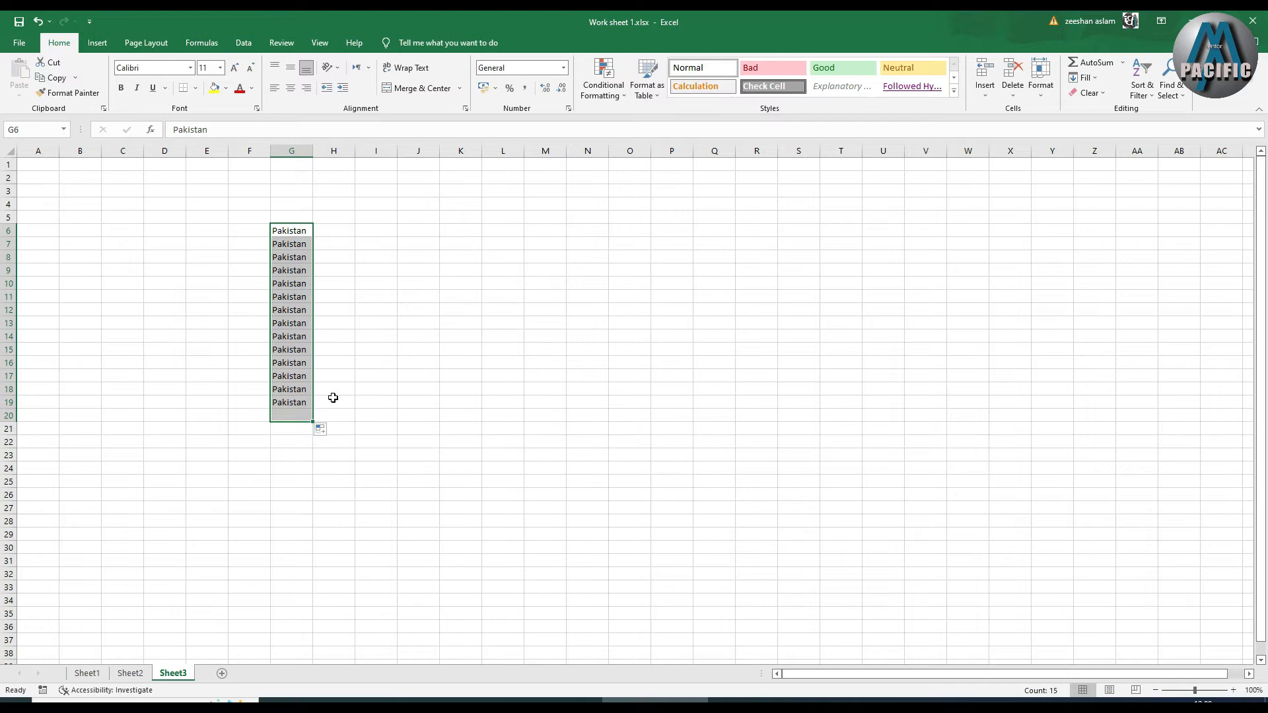
{"action": "left_click", "coordinate": [544, 270]}
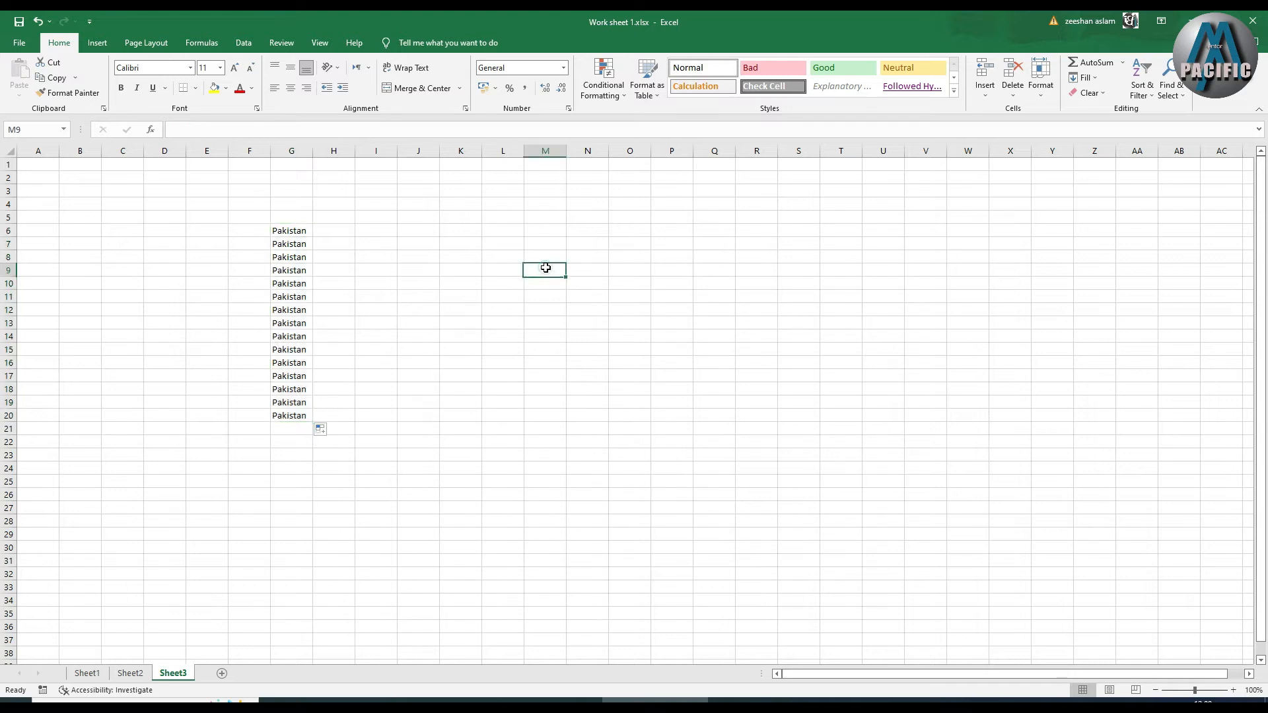
Find "Pakistan" in the sheet and step through the matches one by one to cell G15
{"action": "left_click", "coordinate": [1164, 93]}
{"action": "left_click", "coordinate": [1178, 110]}
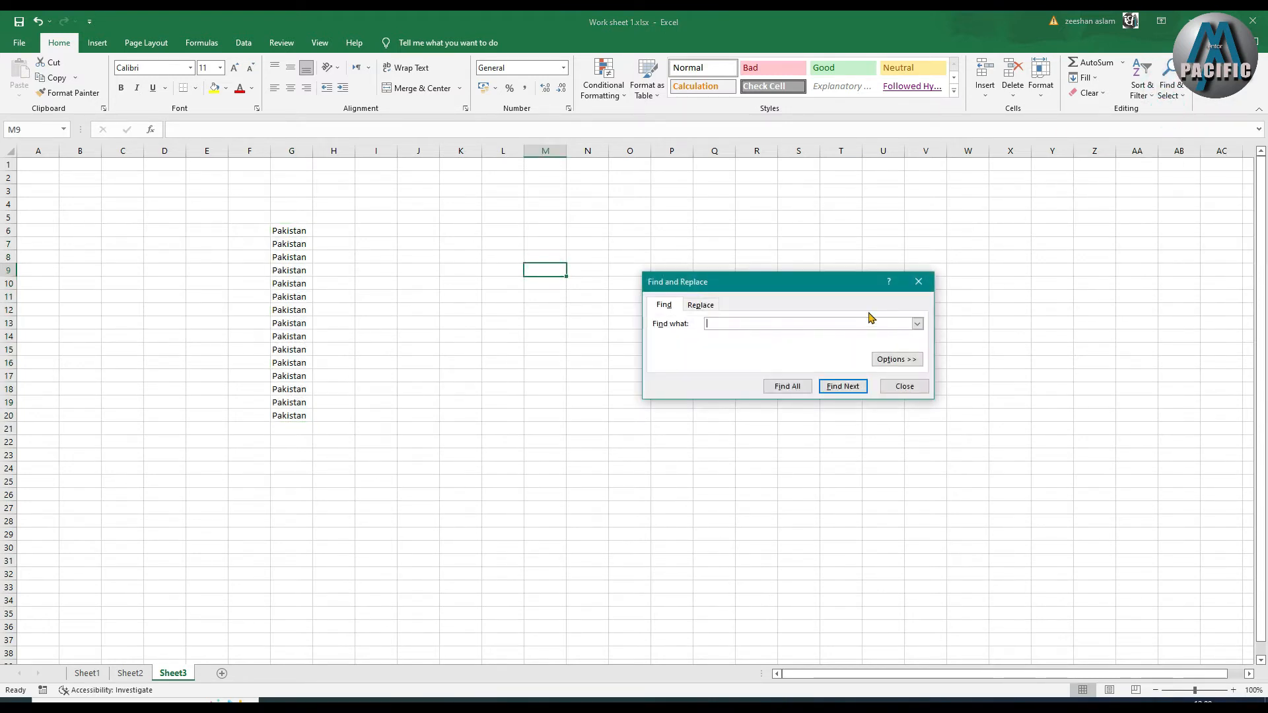
{"action": "type", "text": "Pakistan"}
{"action": "left_click", "coordinate": [841, 386]}
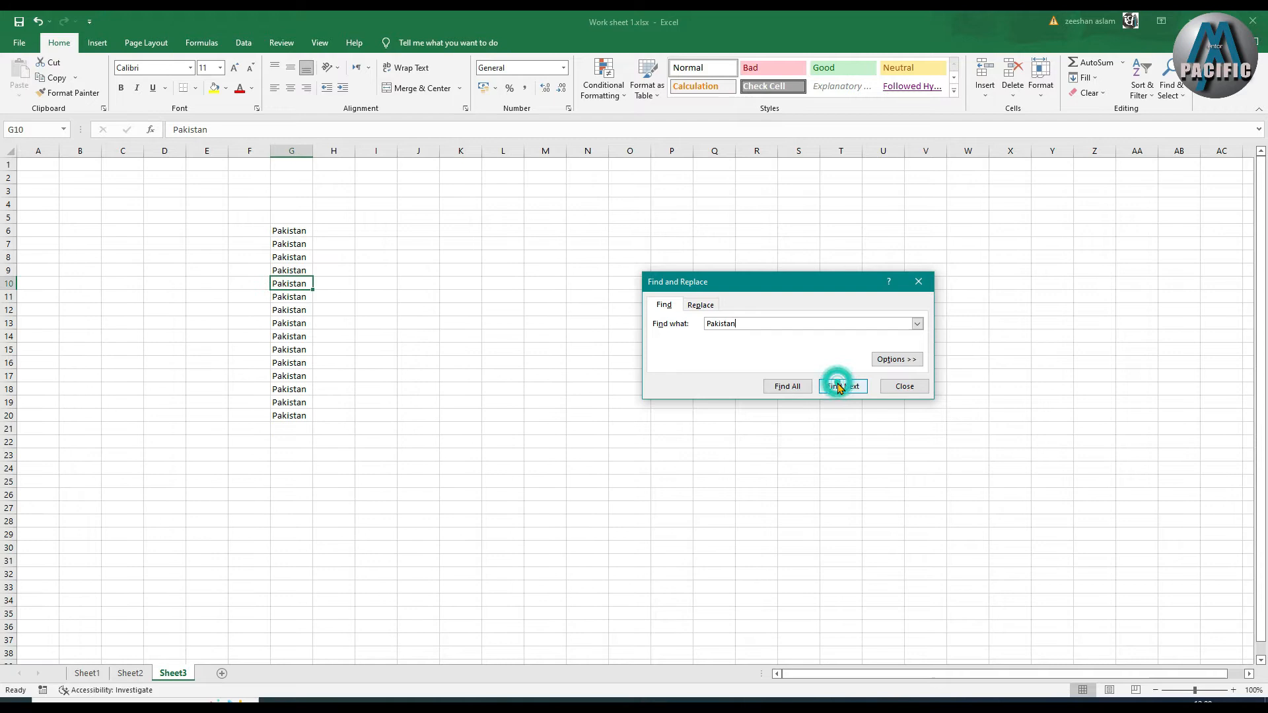
{"action": "left_click", "coordinate": [838, 388]}
{"action": "left_click", "coordinate": [838, 388]}
{"action": "left_click", "coordinate": [838, 388]}
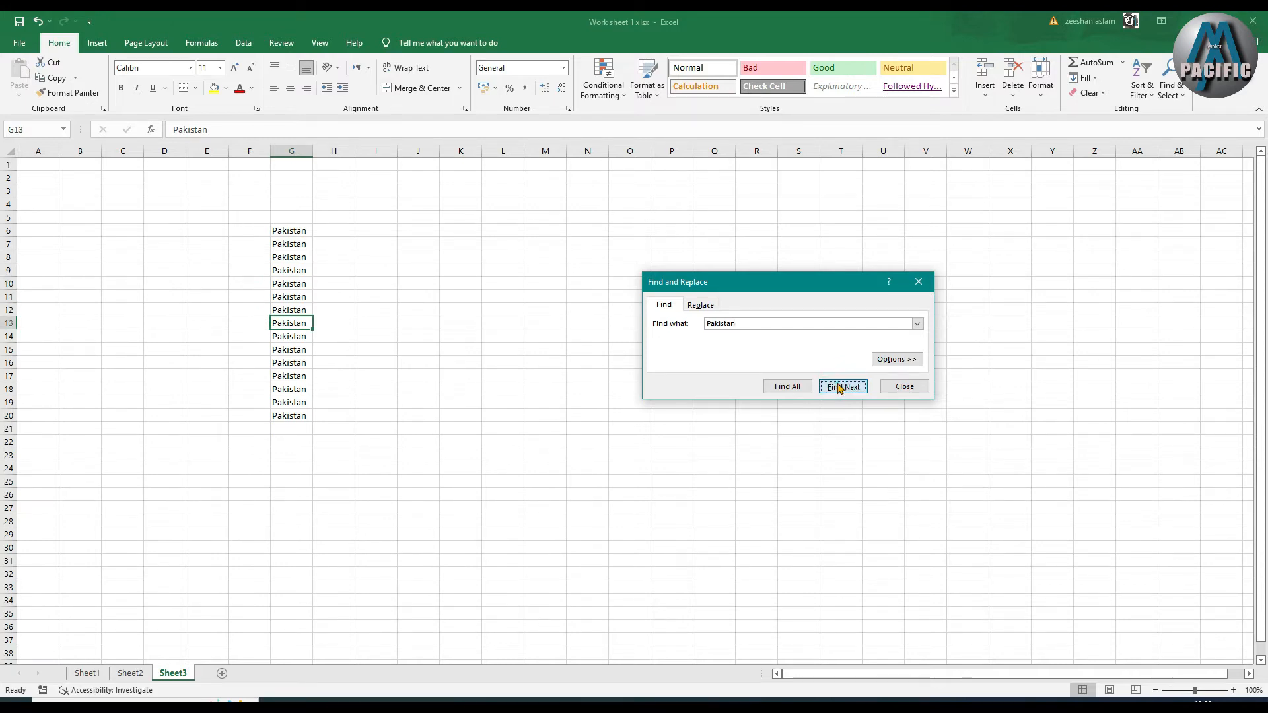
{"action": "left_click", "coordinate": [838, 388]}
{"action": "left_click", "coordinate": [839, 388]}
Replace "Pakistan" with "Lahore" one match at a time in cells G15 to G19, and close Find and Replace
{"action": "left_click", "coordinate": [701, 305]}
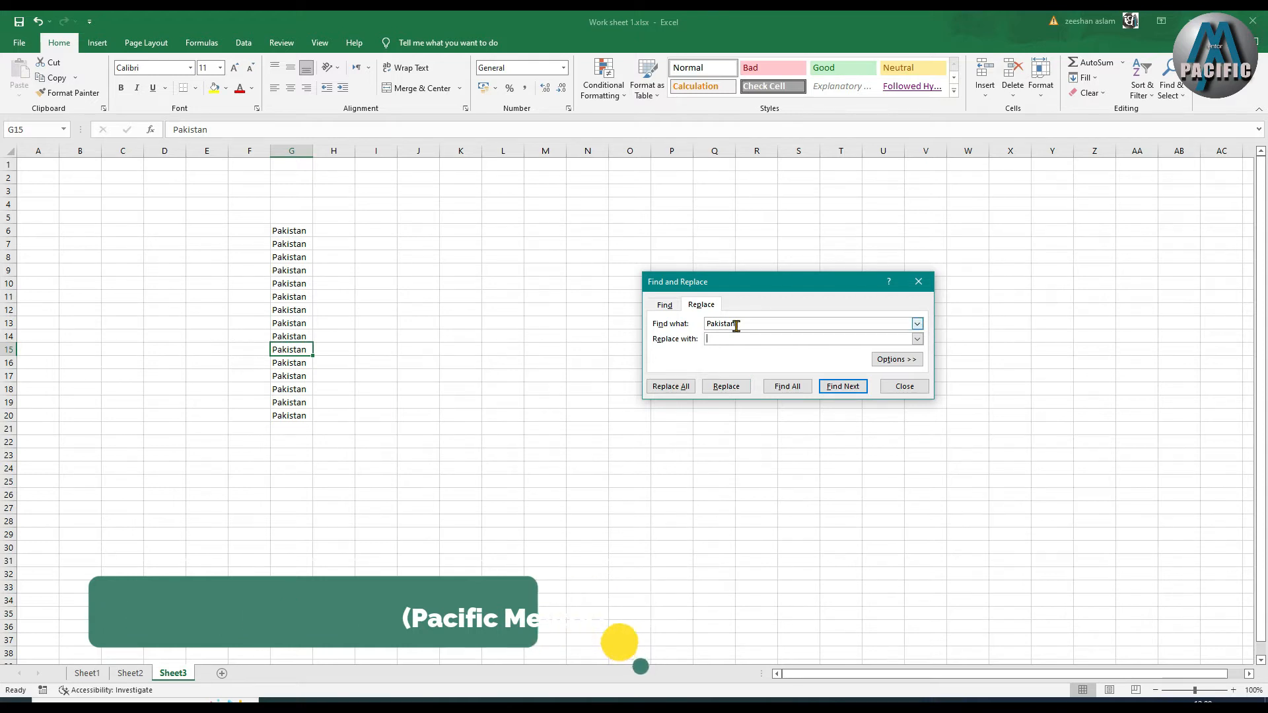
{"action": "type", "text": "Lahore"}
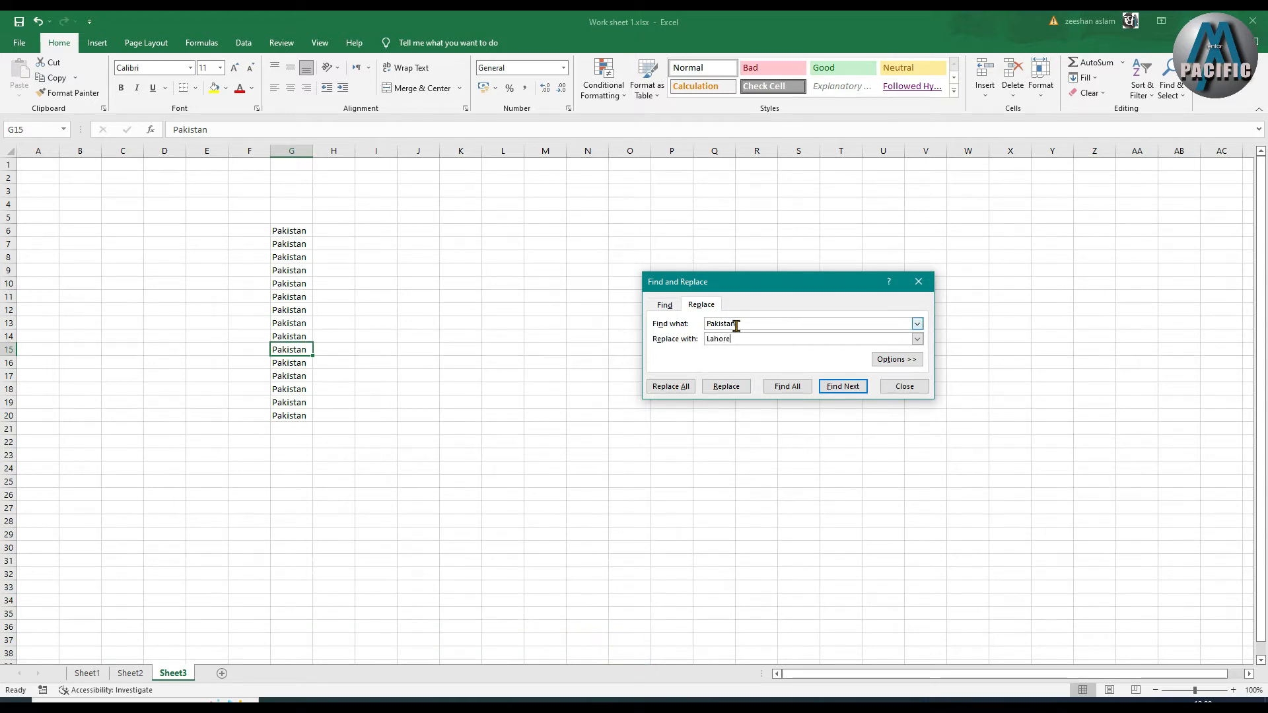
{"action": "left_click", "coordinate": [731, 387]}
{"action": "left_click", "coordinate": [737, 389]}
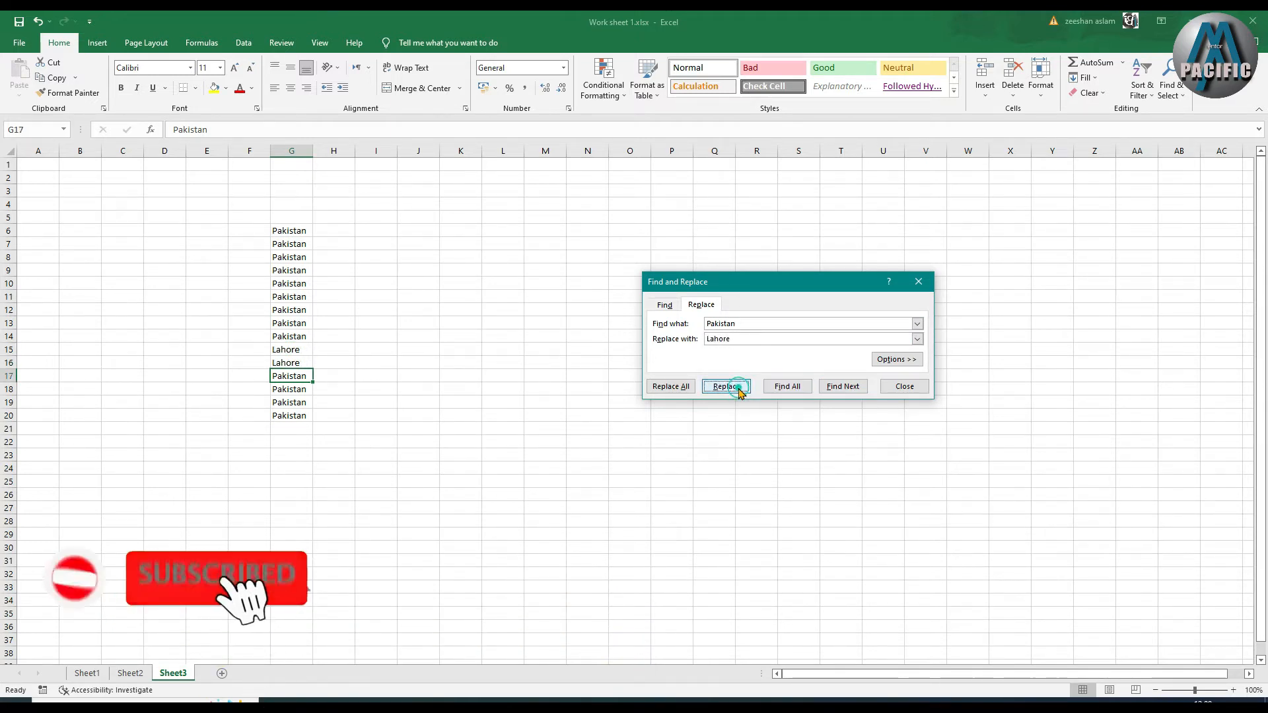
{"action": "left_click", "coordinate": [738, 389]}
{"action": "left_click", "coordinate": [739, 389]}
{"action": "left_click", "coordinate": [738, 390]}
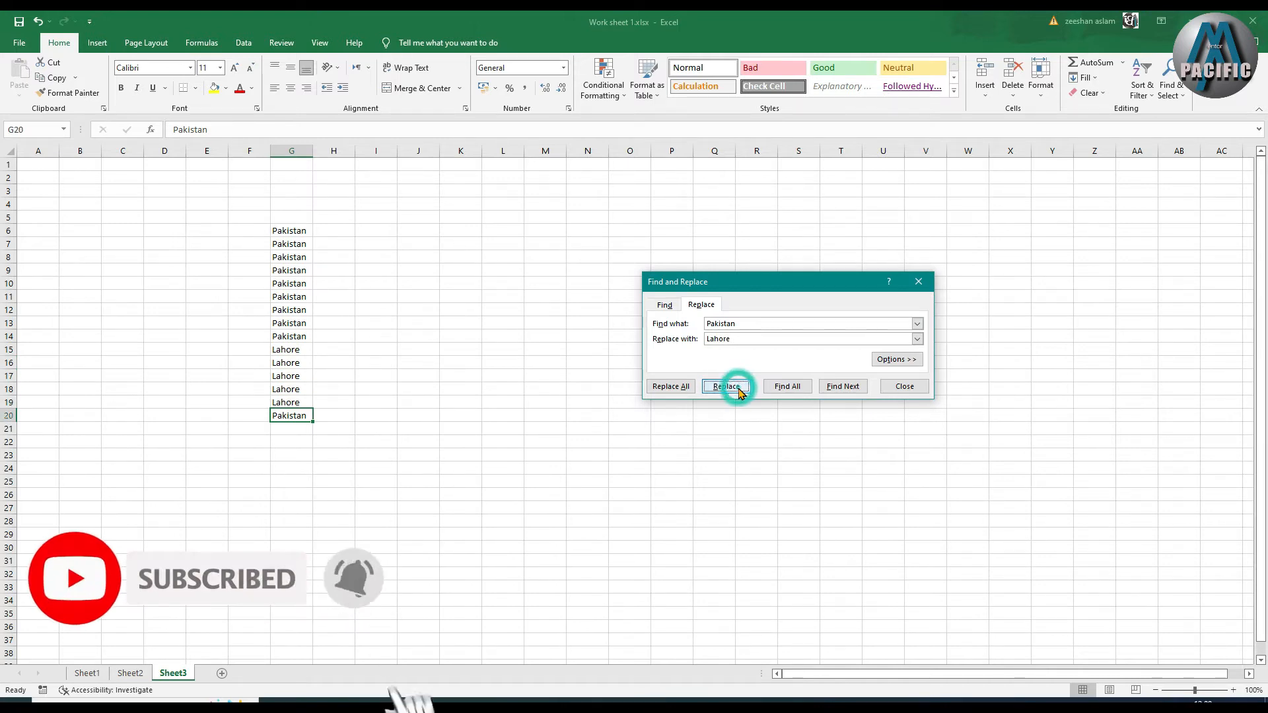
{"action": "left_click", "coordinate": [918, 387]}
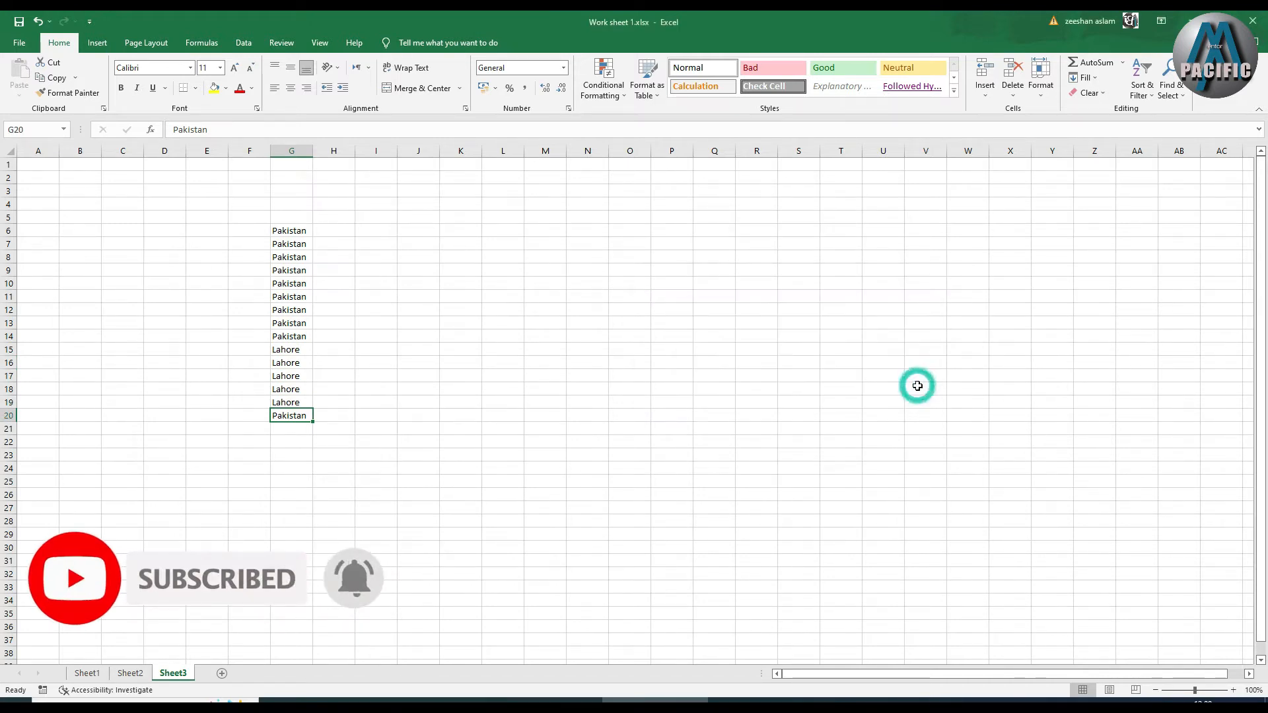
Clear the contents of the range F5:H21, including the filled list in column G
{"action": "left_click_drag", "start_coordinate": [265, 215], "coordinate": [321, 428]}
{"action": "key", "text": "Delete"}
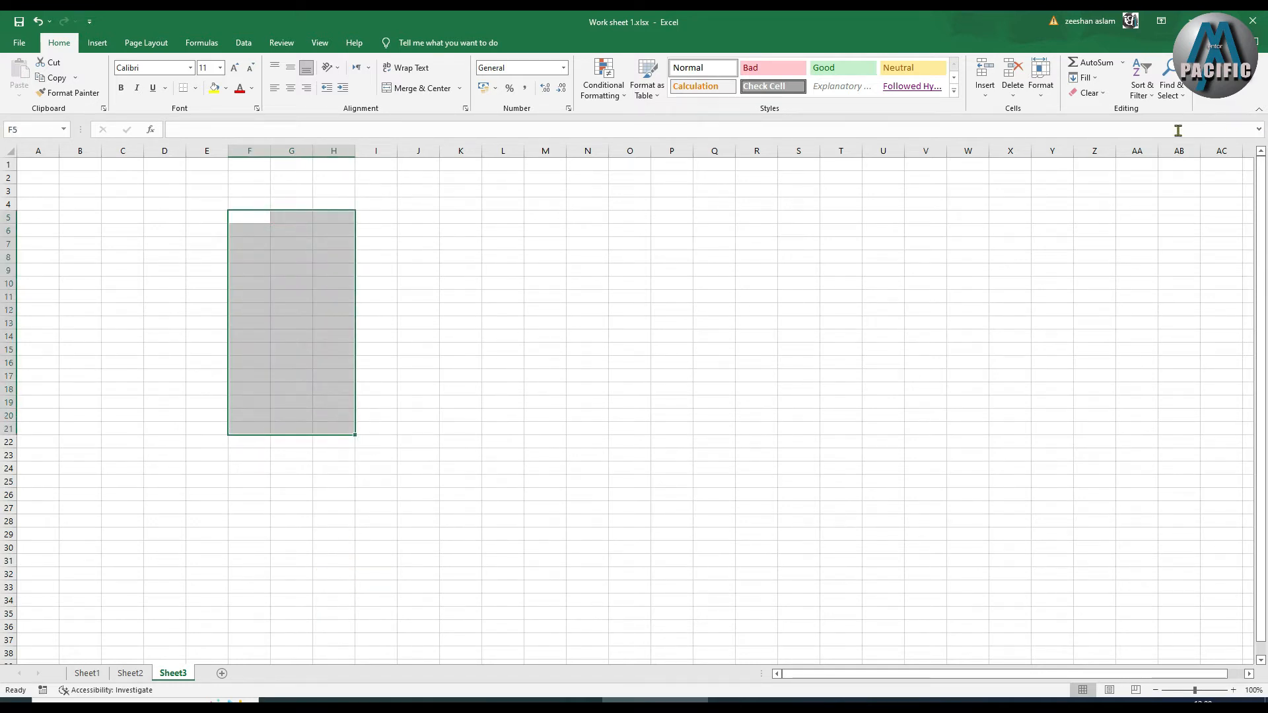
{"action": "left_click", "coordinate": [1171, 84]}
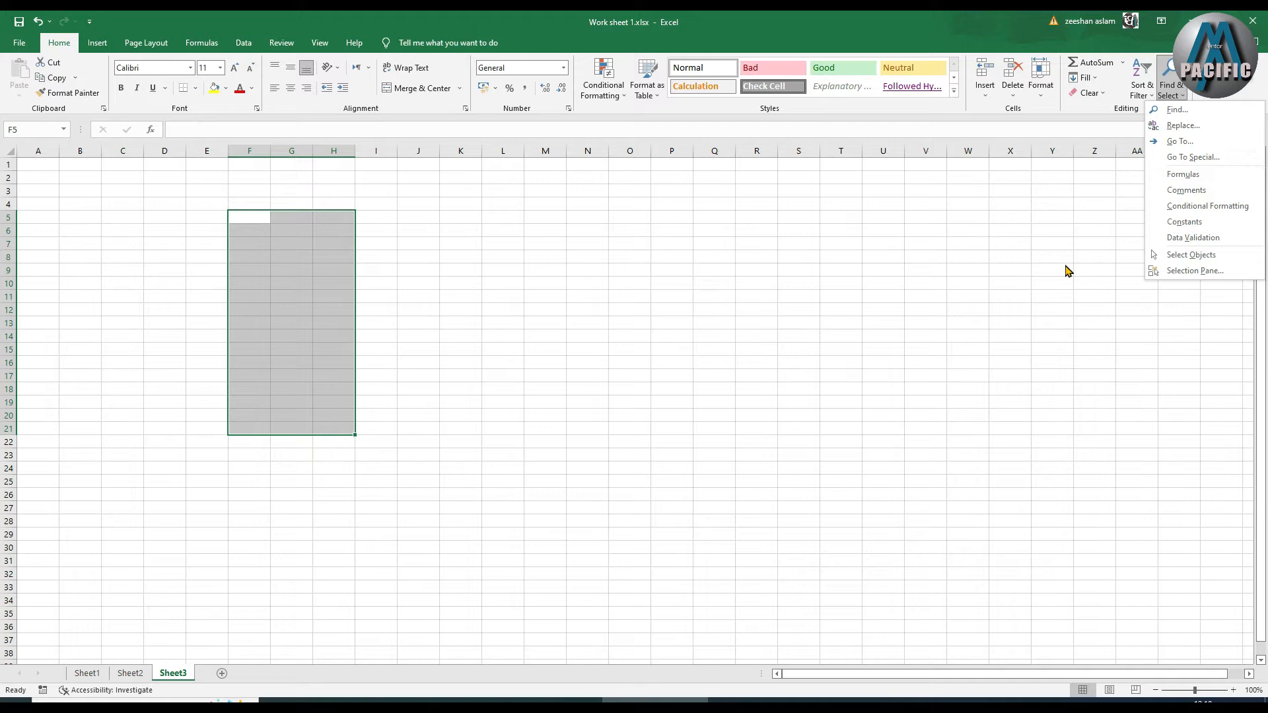
{"action": "left_click", "coordinate": [1087, 79]}
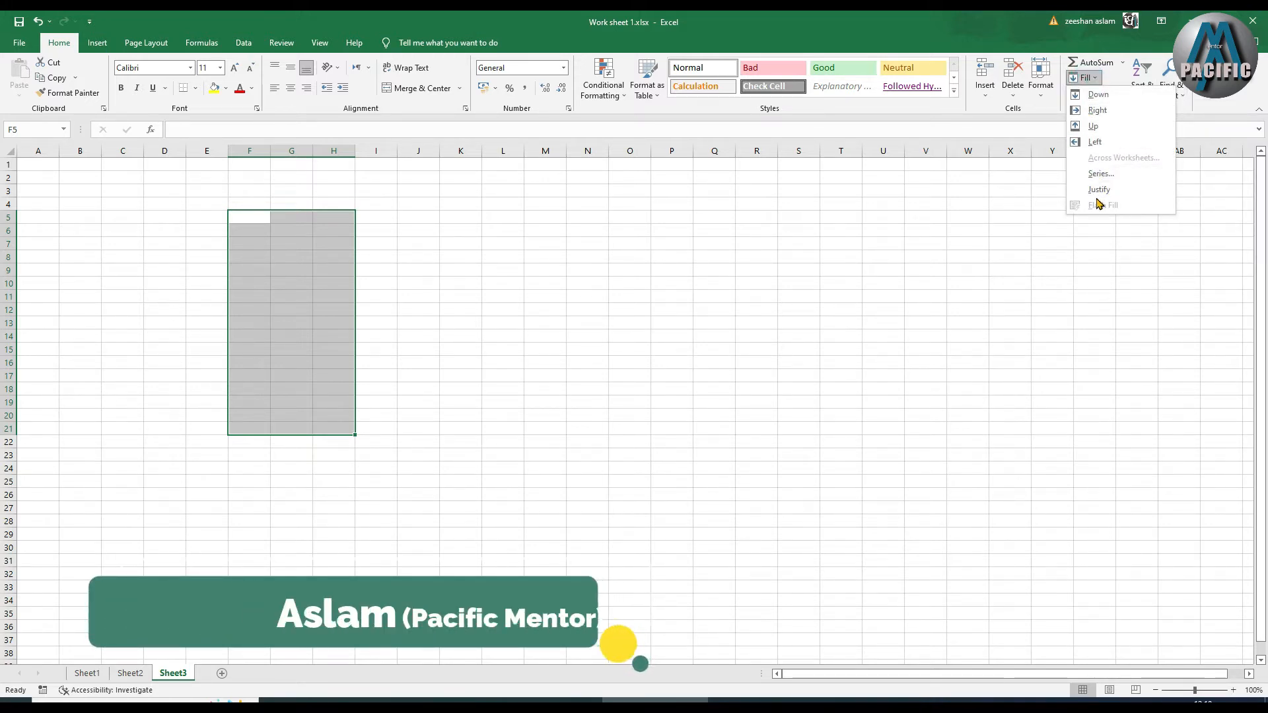
{"action": "key", "text": "Escape"}
{"action": "left_click", "coordinate": [130, 178]}
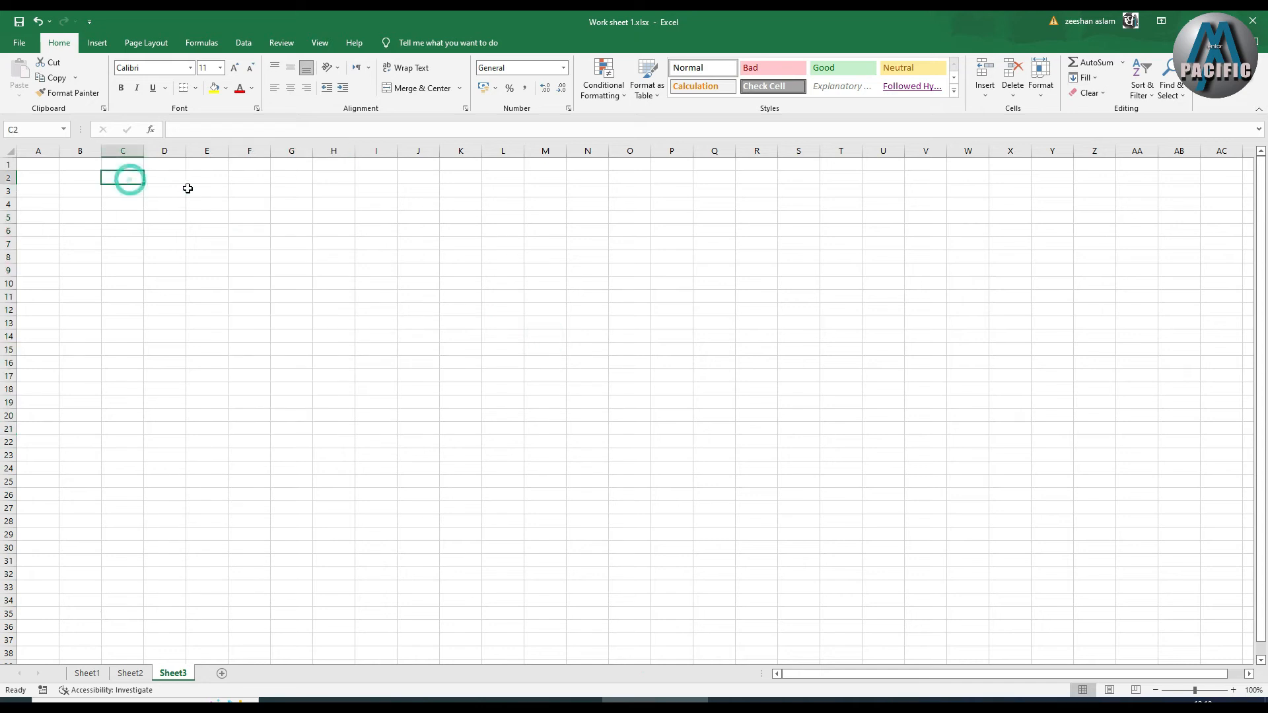
{"action": "left_click", "coordinate": [159, 181]}
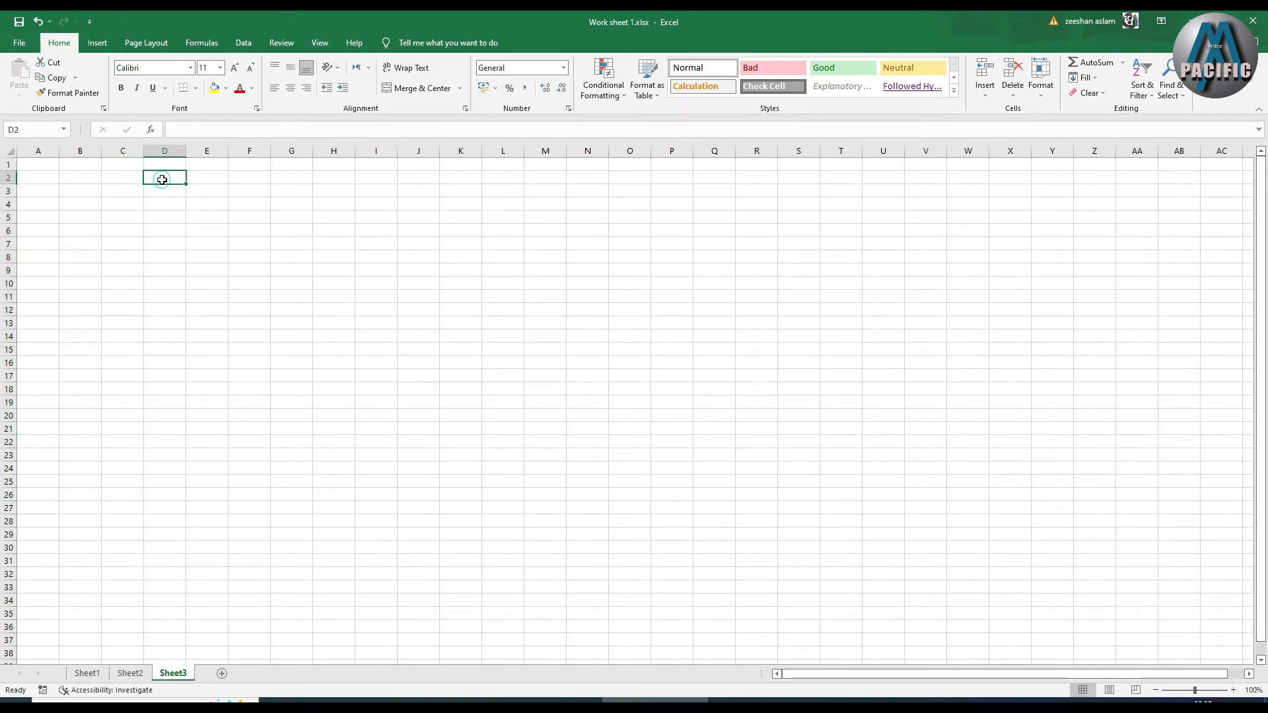
{"action": "left_click", "coordinate": [1087, 78]}
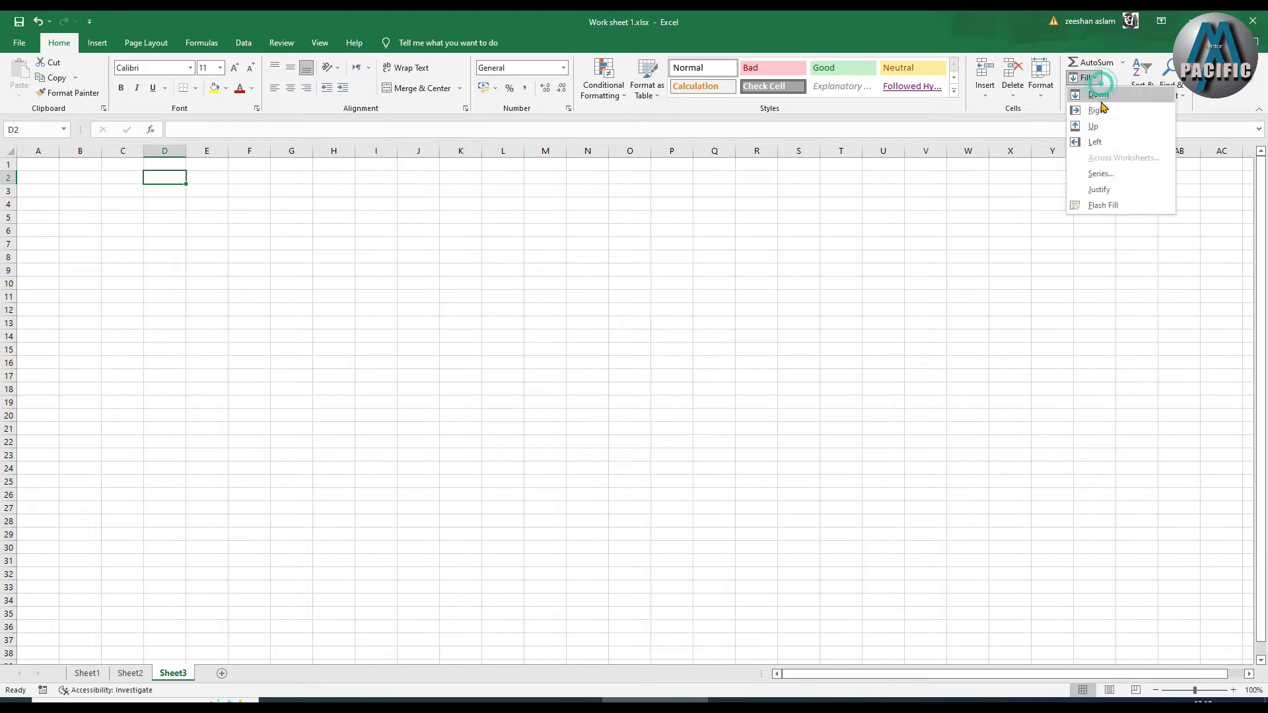
{"action": "left_click", "coordinate": [1101, 174]}
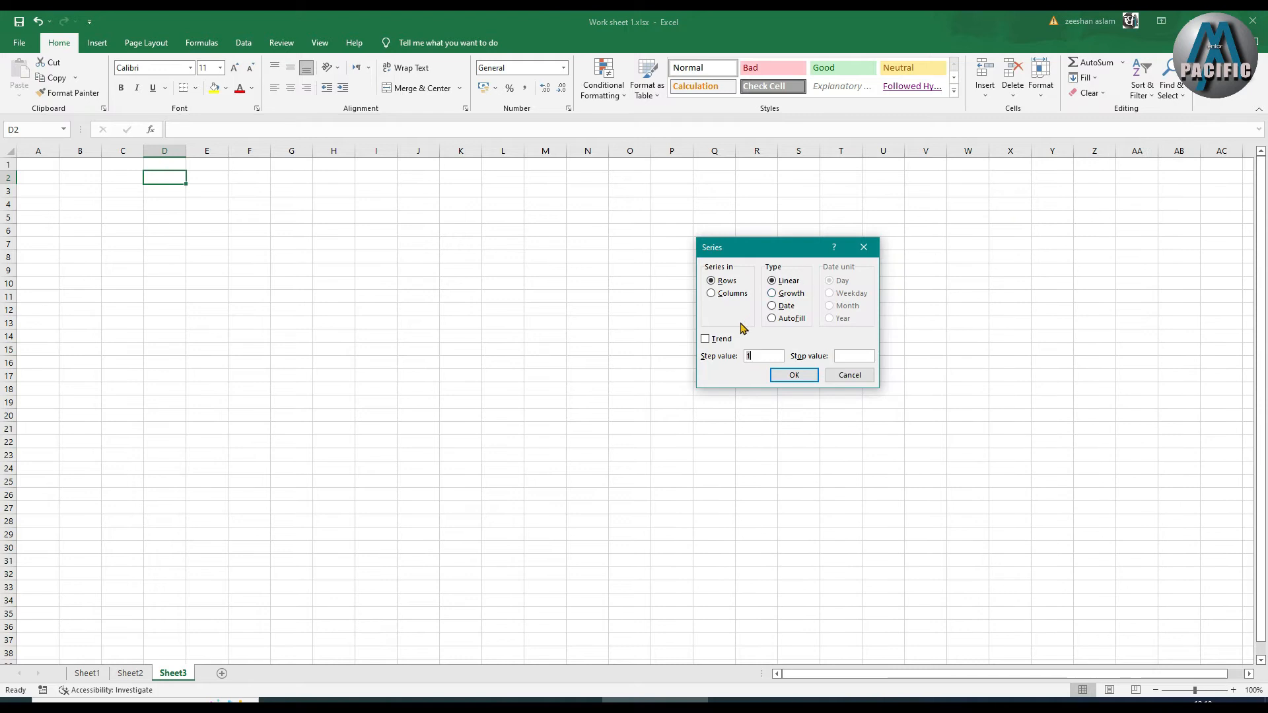
{"action": "left_click", "coordinate": [864, 375]}
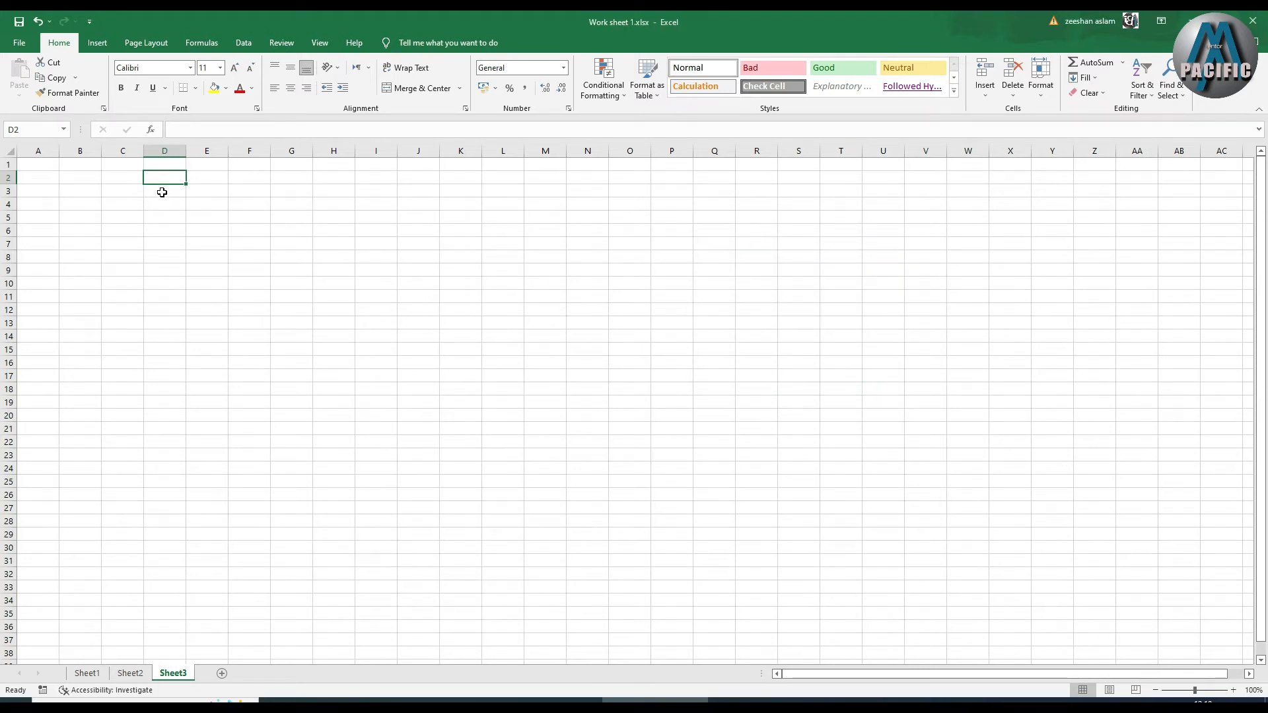
Enter 1 in cell D2 and fill a linear series down column D from it with a step value of 1
{"action": "type", "text": "1"}
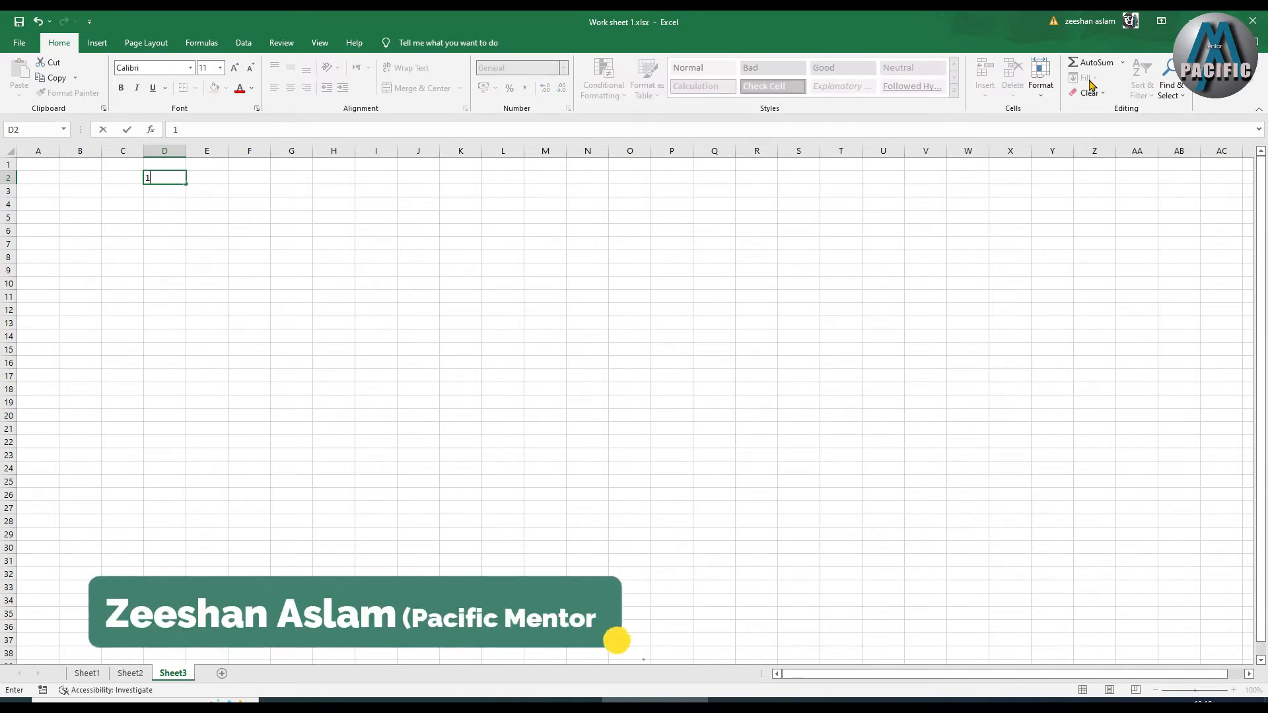
{"action": "left_click", "coordinate": [1009, 204]}
{"action": "left_click", "coordinate": [153, 177]}
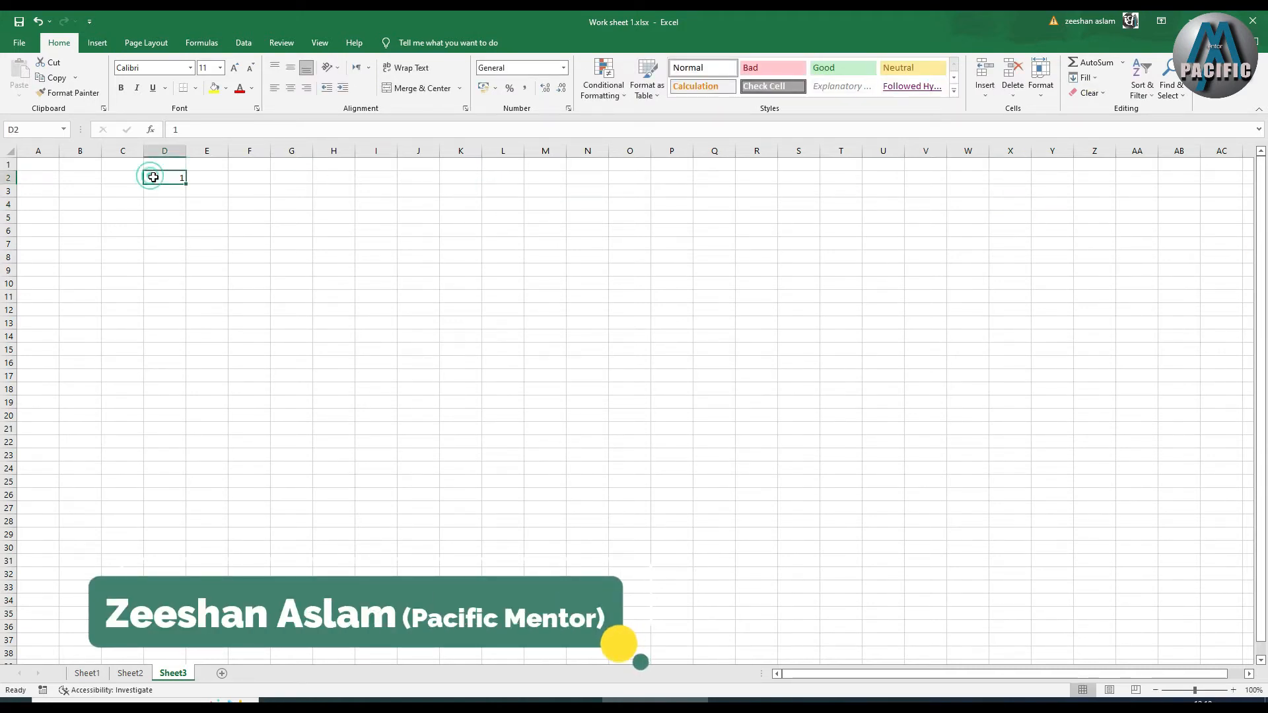
{"action": "left_click", "coordinate": [1121, 62]}
{"action": "left_click", "coordinate": [954, 299]}
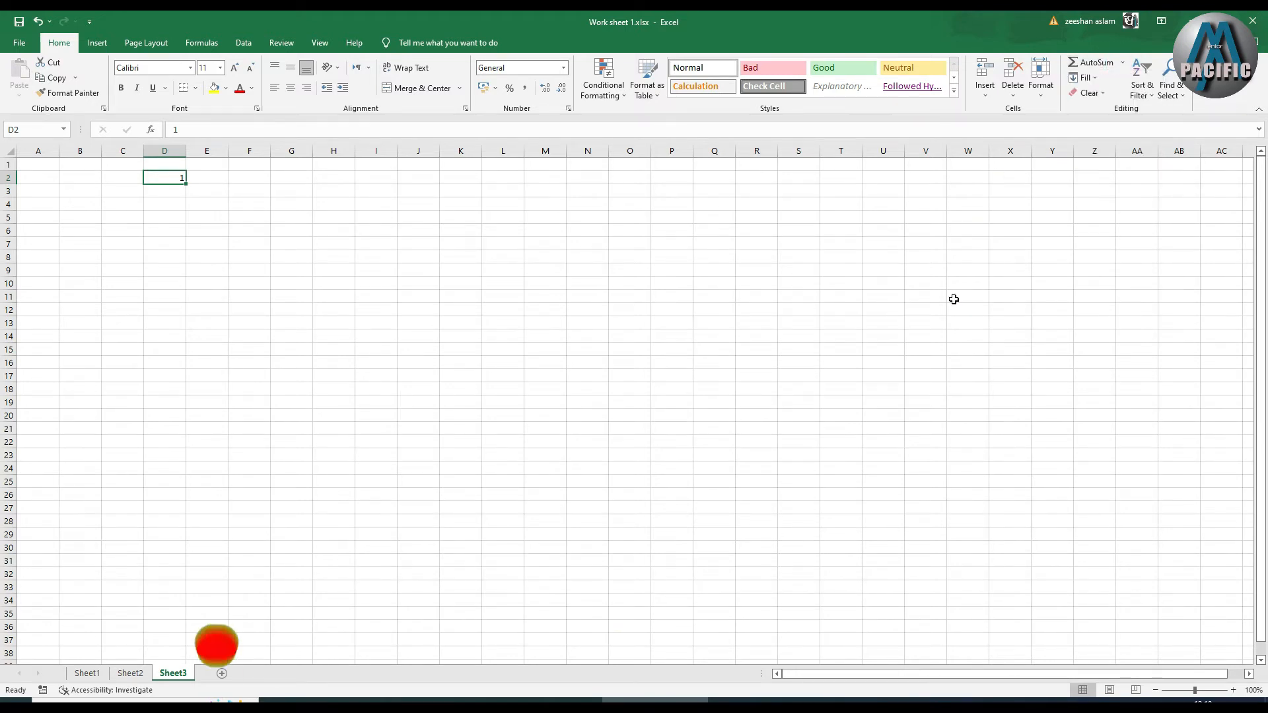
{"action": "left_click", "coordinate": [1086, 78]}
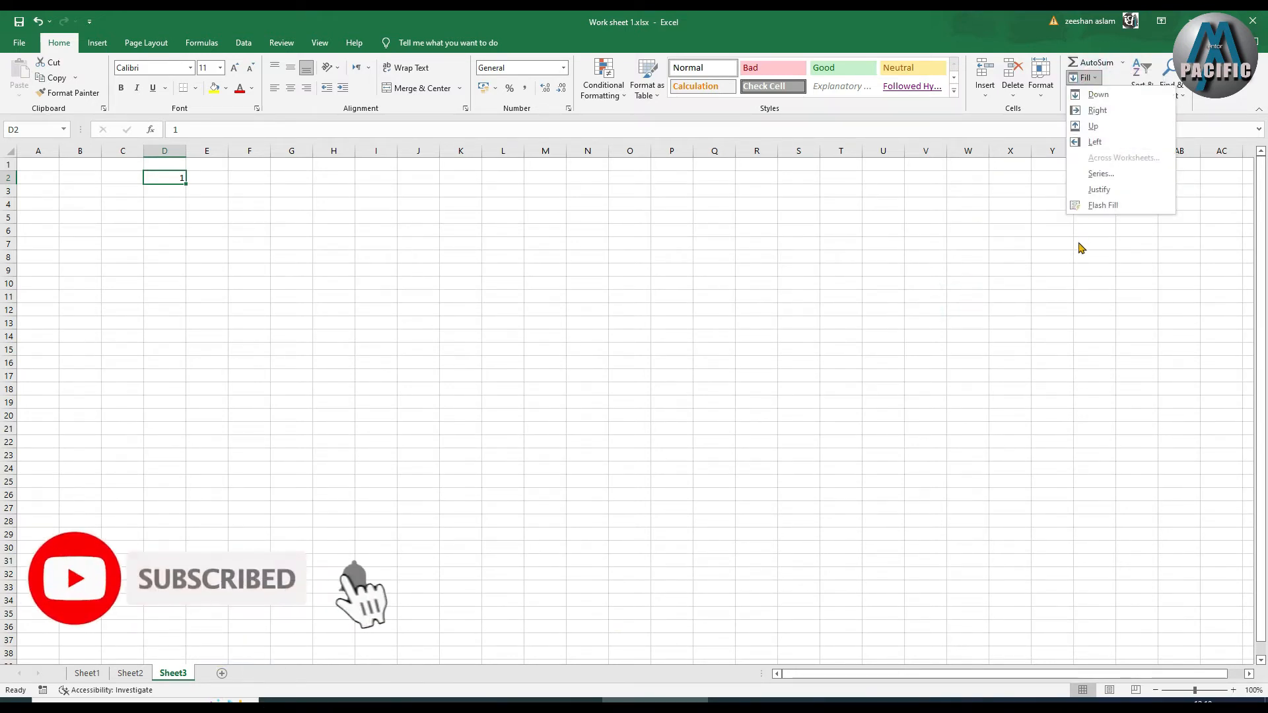
{"action": "left_click", "coordinate": [1118, 174]}
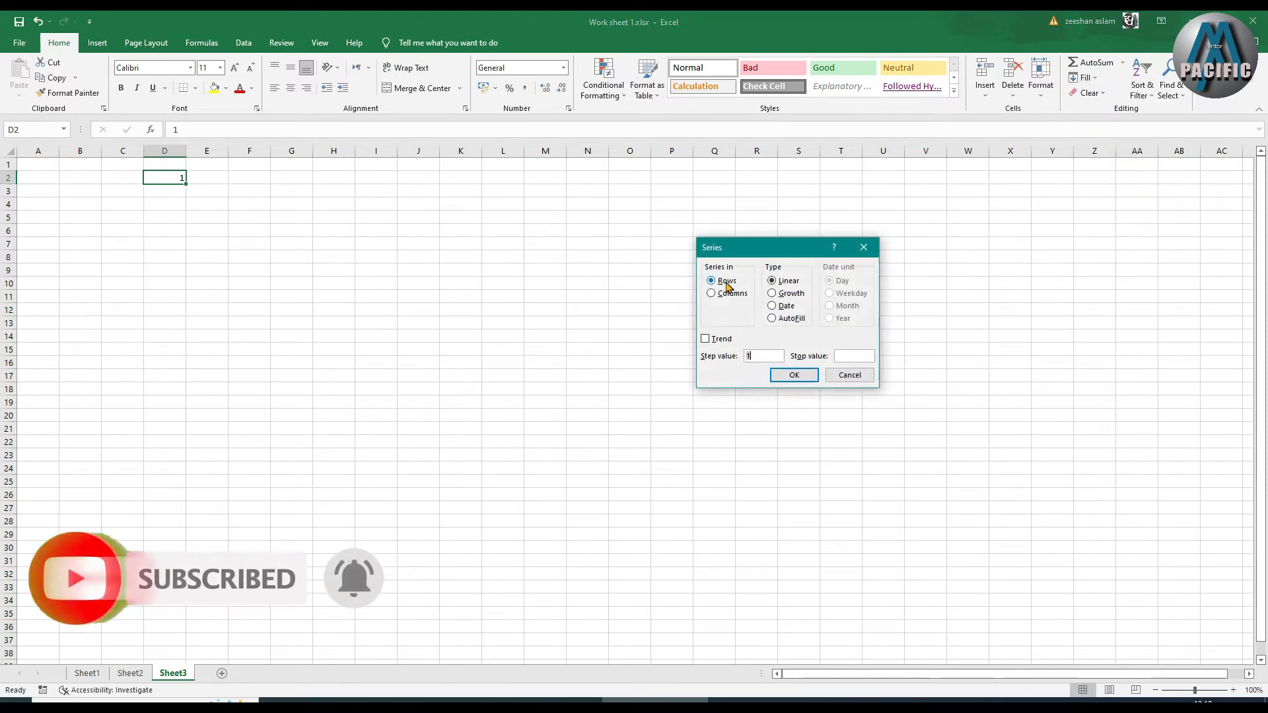
{"action": "left_click", "coordinate": [853, 355]}
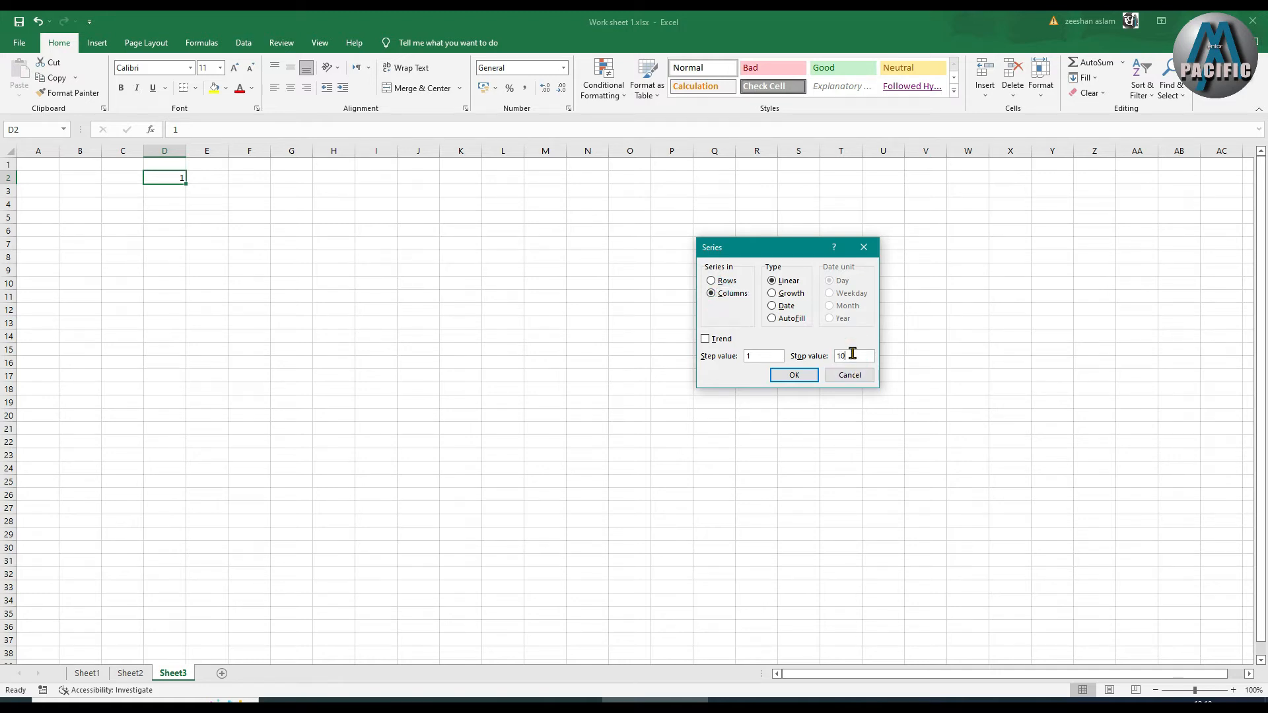
{"action": "left_click", "coordinate": [793, 376]}
Enter 1 in E2 and 2 in E3, and extend the sequence with the fill handle down to E36
{"action": "left_click", "coordinate": [212, 175]}
{"action": "type", "text": "1"}
{"action": "key", "text": "Return"}
{"action": "type", "text": "2"}
{"action": "left_click", "coordinate": [210, 201]}
{"action": "left_click_drag", "start_coordinate": [219, 179], "coordinate": [224, 624]}
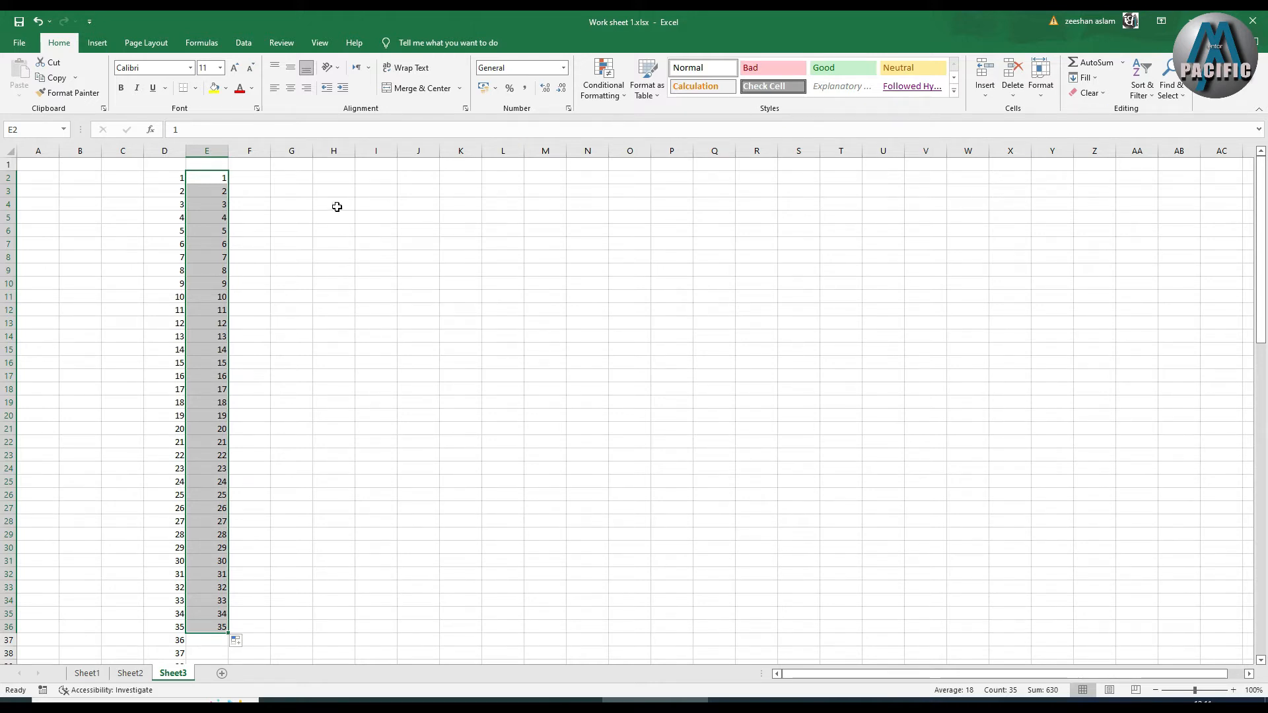
{"action": "left_click", "coordinate": [263, 231]}
Clear the number series from columns D and E by deleting the contents of the whole data area
{"action": "left_click", "coordinate": [158, 179]}
{"action": "left_click_drag", "start_coordinate": [252, 652], "coordinate": [253, 660]}
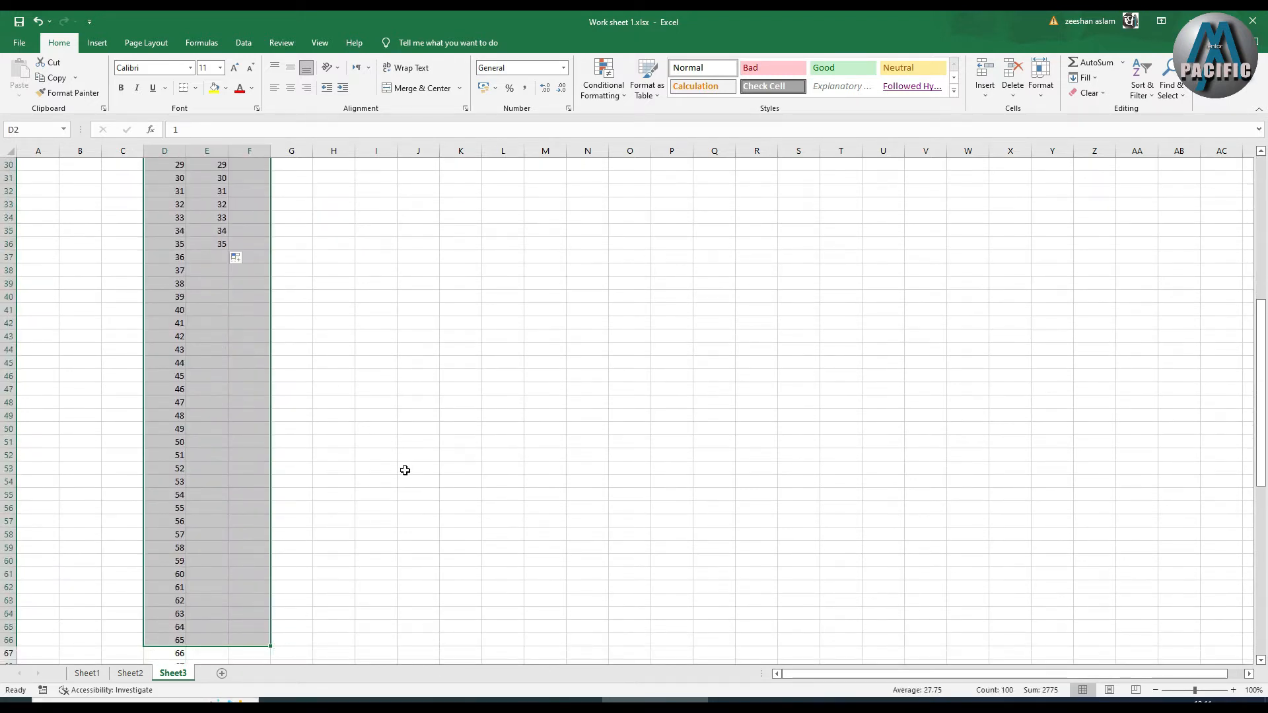
{"action": "key", "text": "ctrl+a"}
{"action": "key", "text": "Delete"}
{"action": "scroll", "coordinate": [405, 470], "scroll_direction": "up", "scroll_amount": 10}
{"action": "left_click", "coordinate": [178, 309]}
{"action": "left_click", "coordinate": [178, 308]}
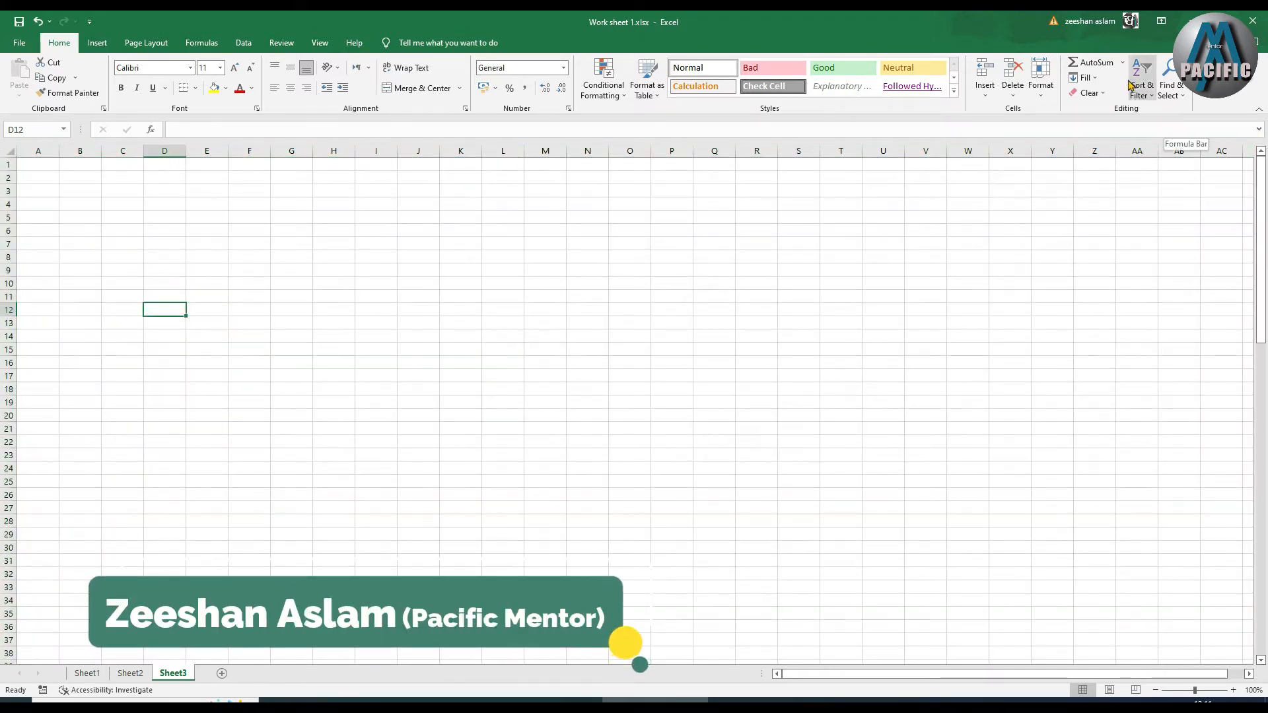
{"action": "left_click", "coordinate": [1092, 80]}
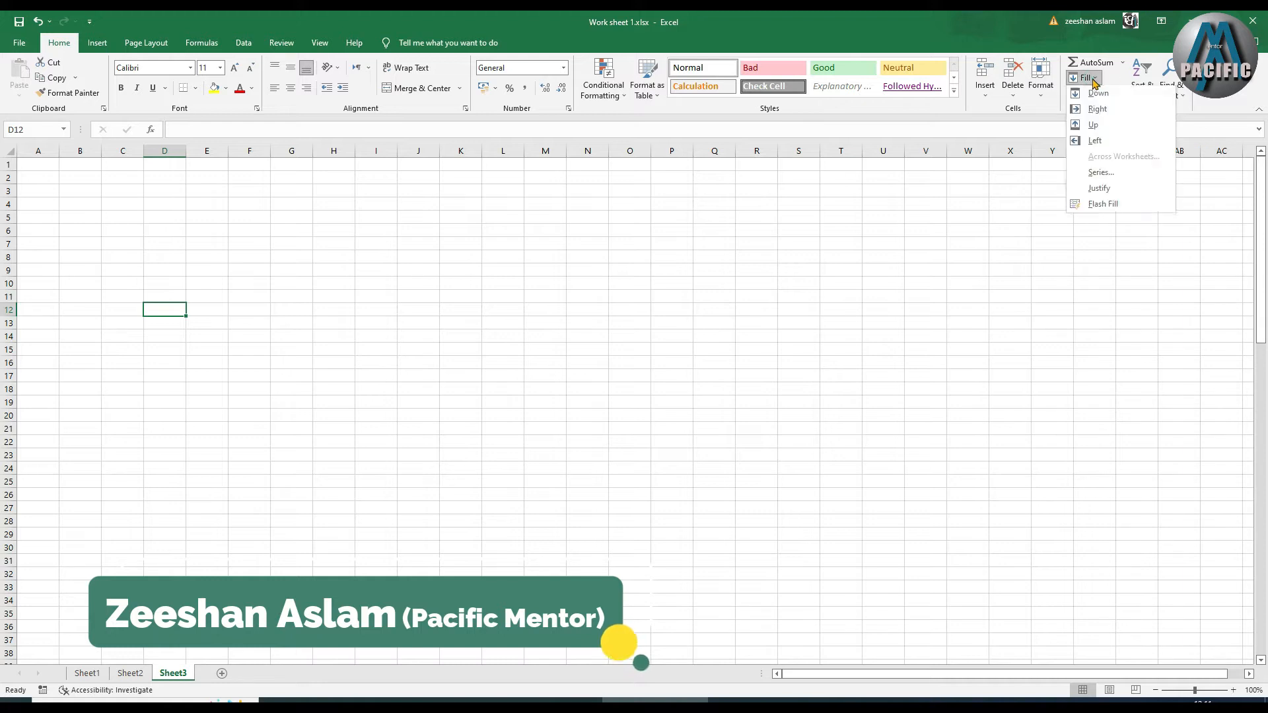
{"action": "left_click", "coordinate": [1101, 173]}
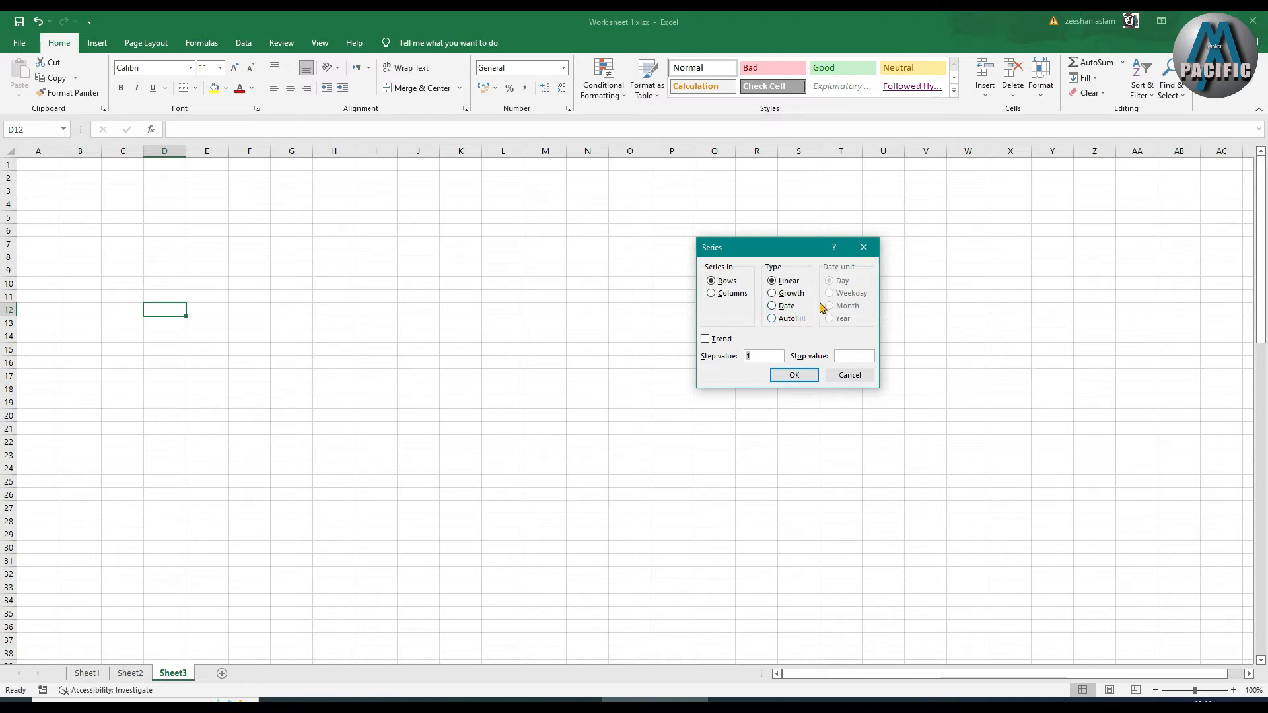
{"action": "left_click", "coordinate": [863, 247]}
Enter the date 31/08/2022 in cell G5
{"action": "left_click", "coordinate": [273, 217]}
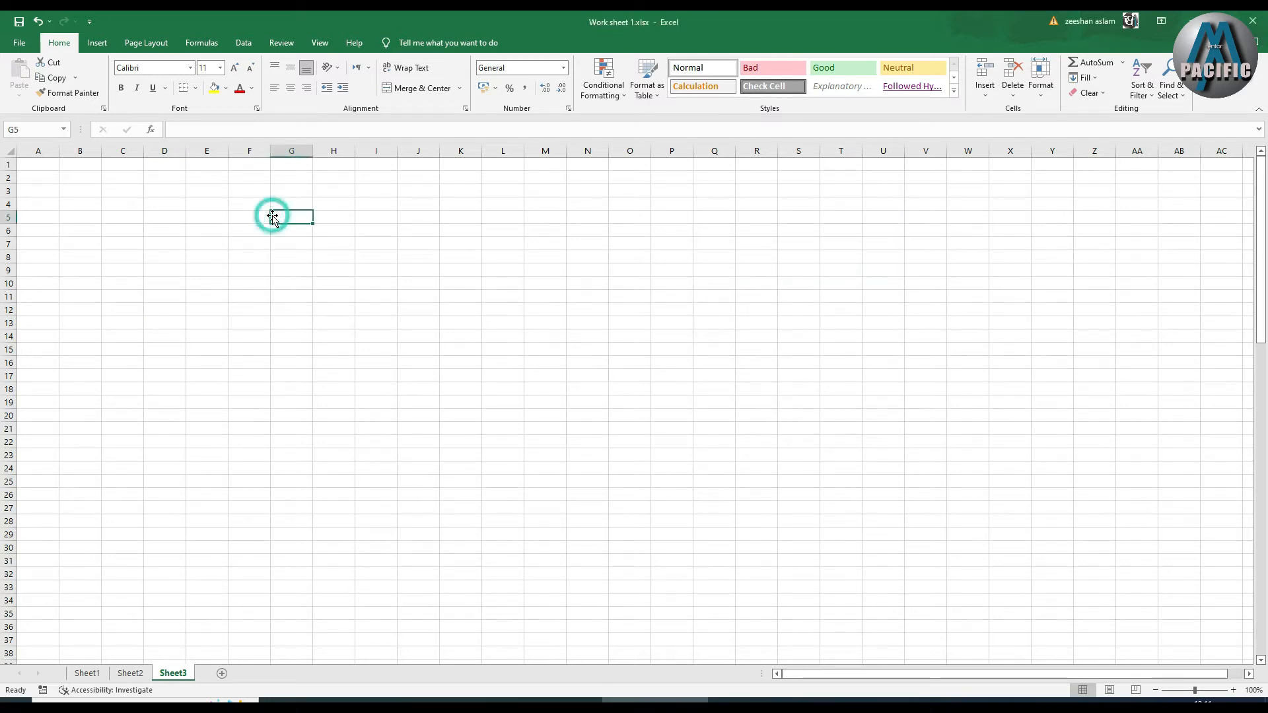
{"action": "type", "text": "31/0"}
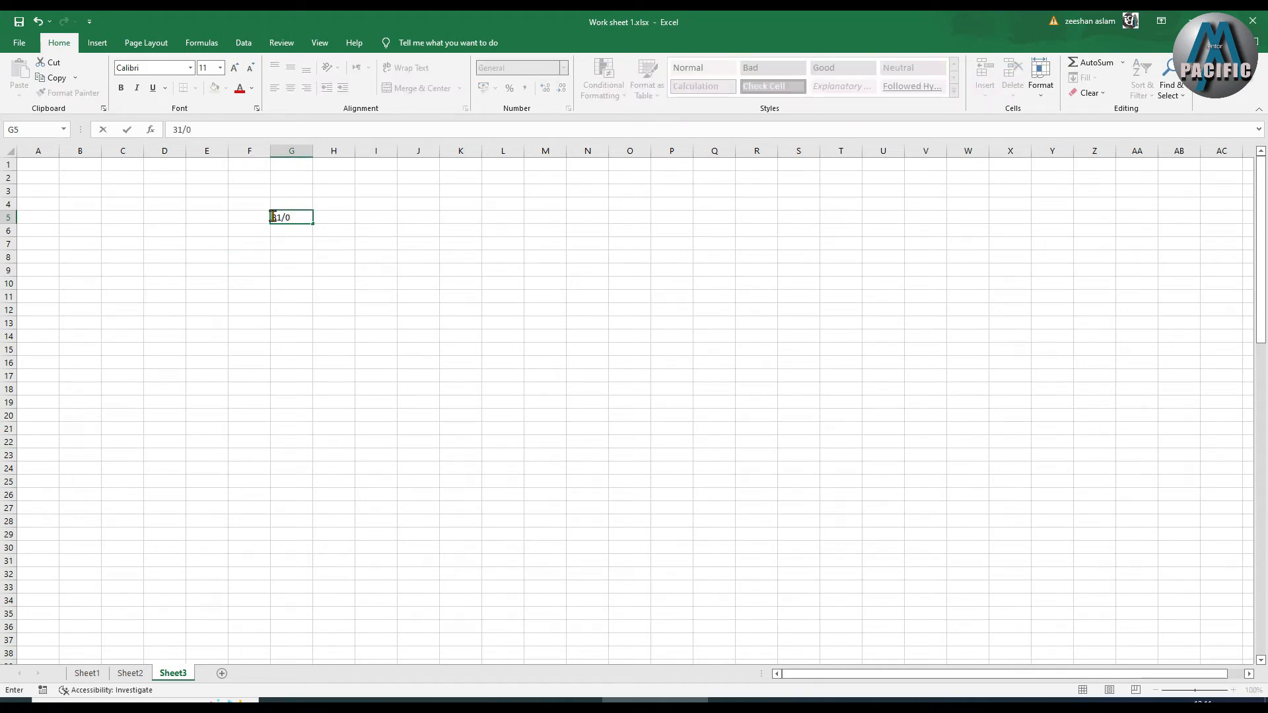
{"action": "type", "text": "8/2022"}
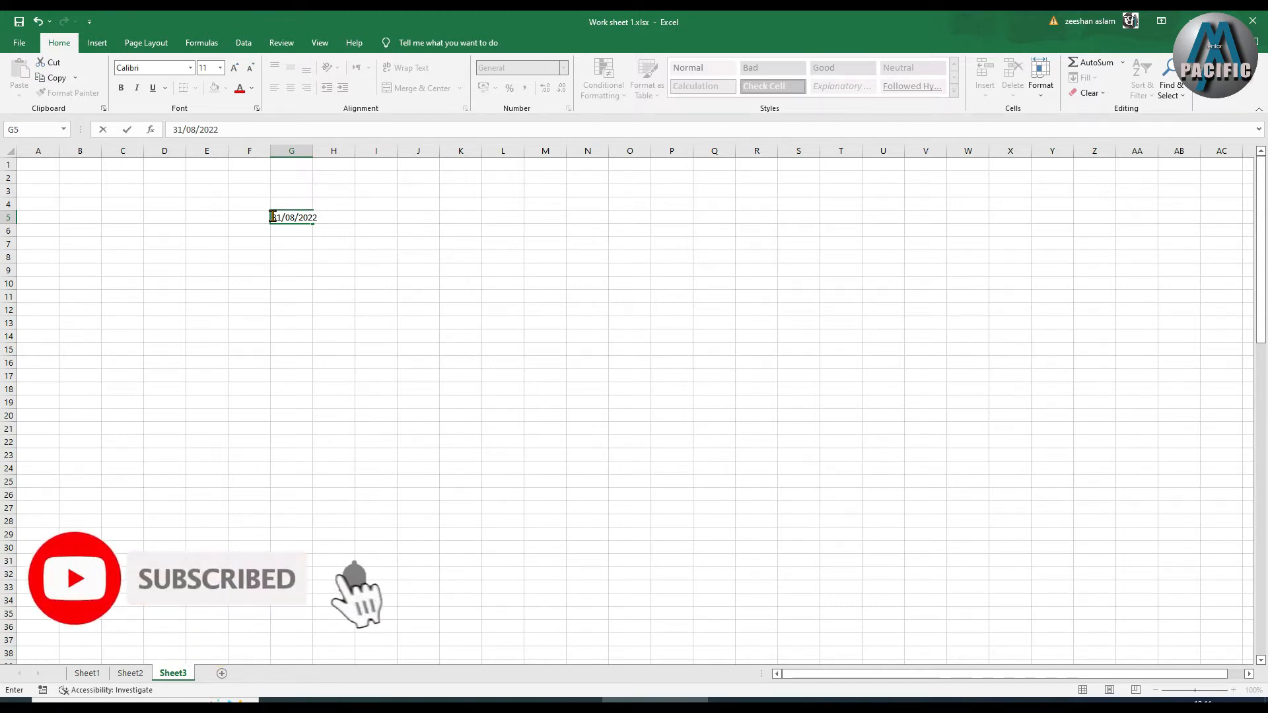
{"action": "key", "text": "Return"}
Apply a date series by weekday with step value 1 to G5, and extend the date down to G9 with the fill handle
{"action": "left_click", "coordinate": [291, 218]}
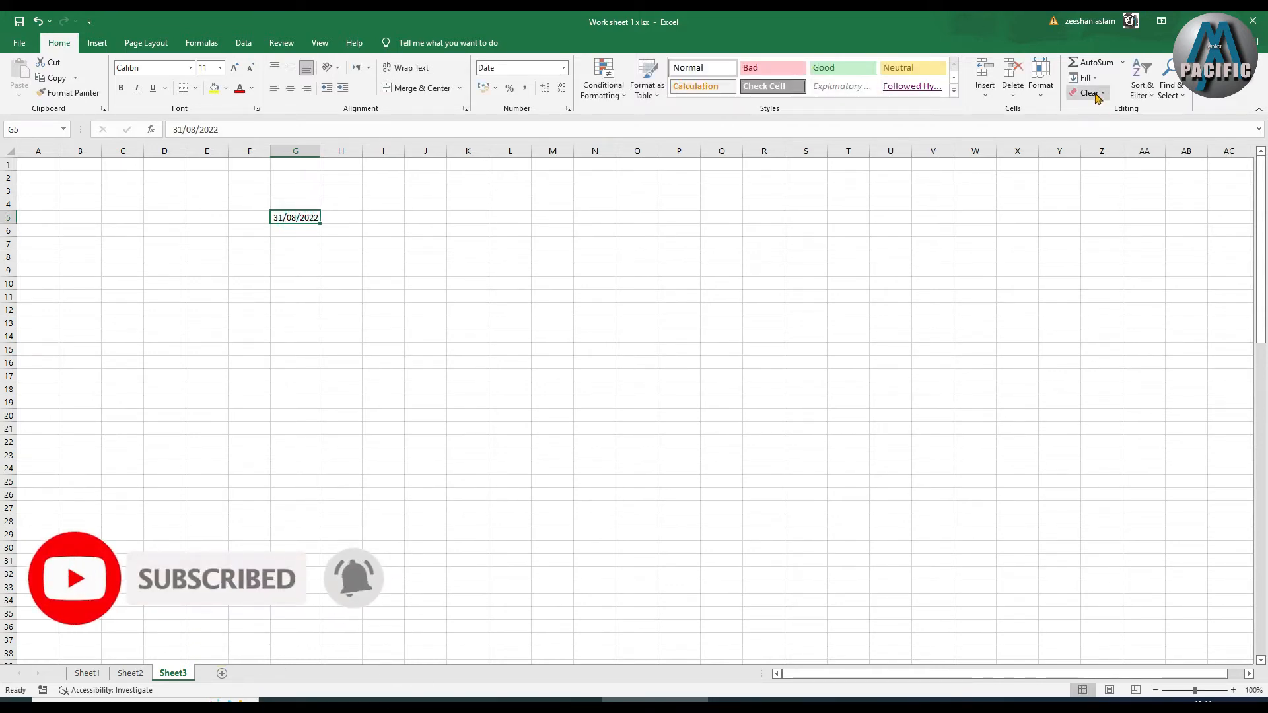
{"action": "left_click", "coordinate": [1083, 77]}
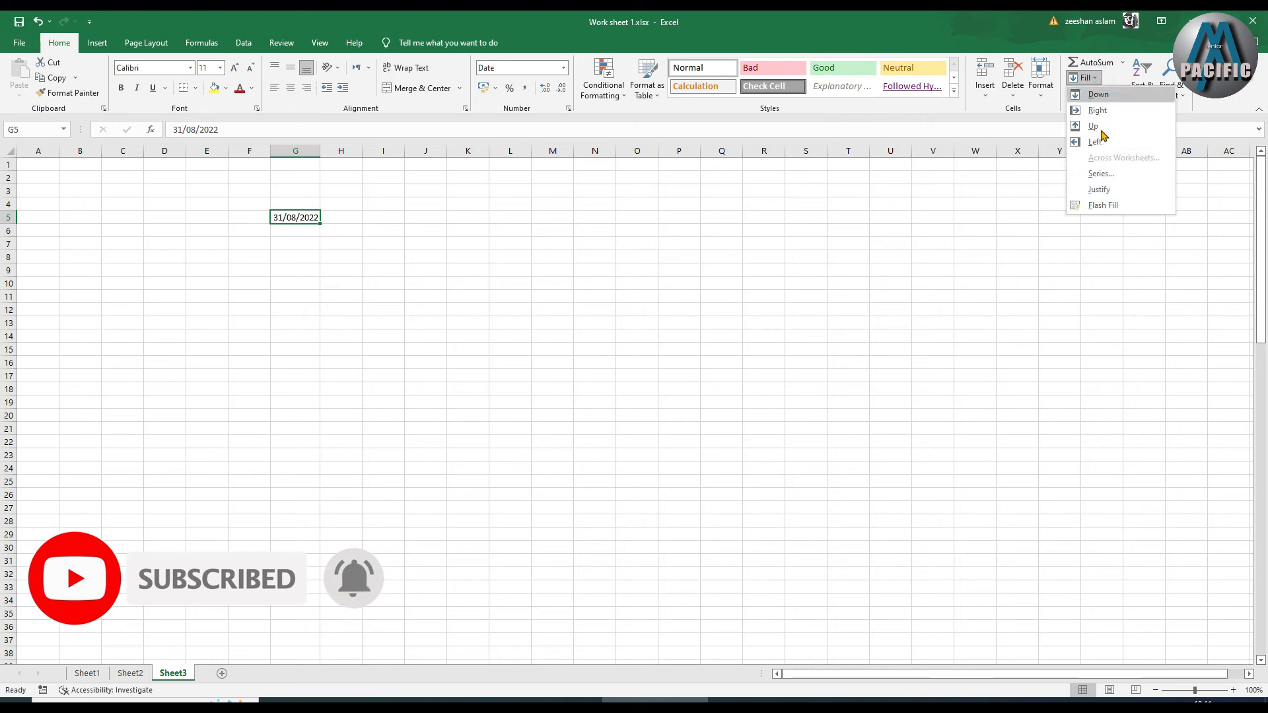
{"action": "left_click", "coordinate": [1100, 174]}
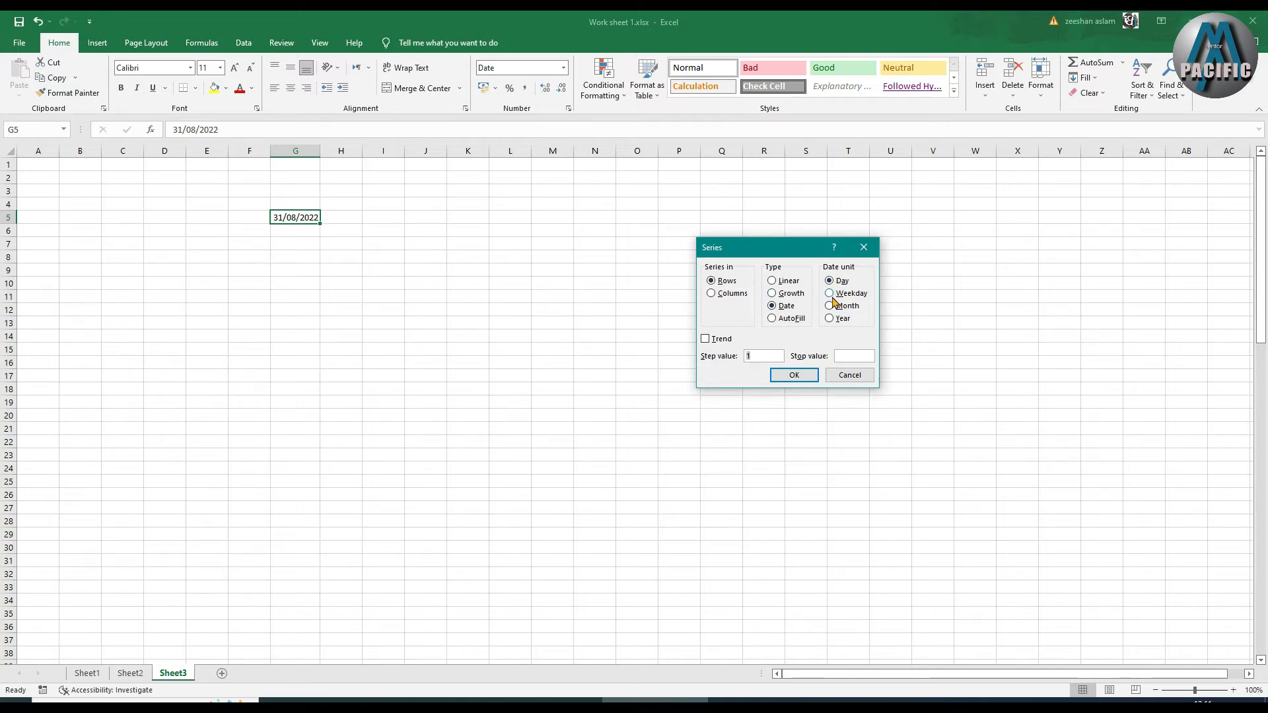
{"action": "left_click", "coordinate": [831, 294]}
{"action": "left_click", "coordinate": [838, 358]}
{"action": "left_click", "coordinate": [802, 381]}
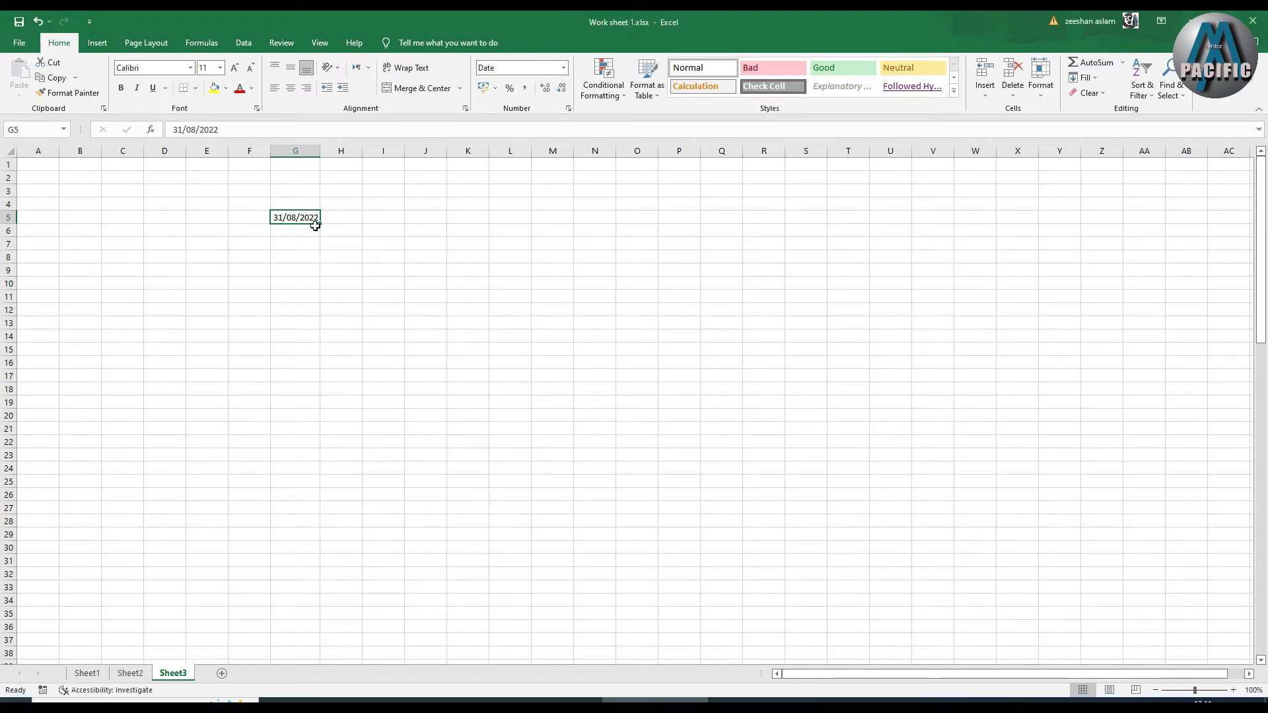
{"action": "left_click_drag", "start_coordinate": [320, 224], "coordinate": [318, 280]}
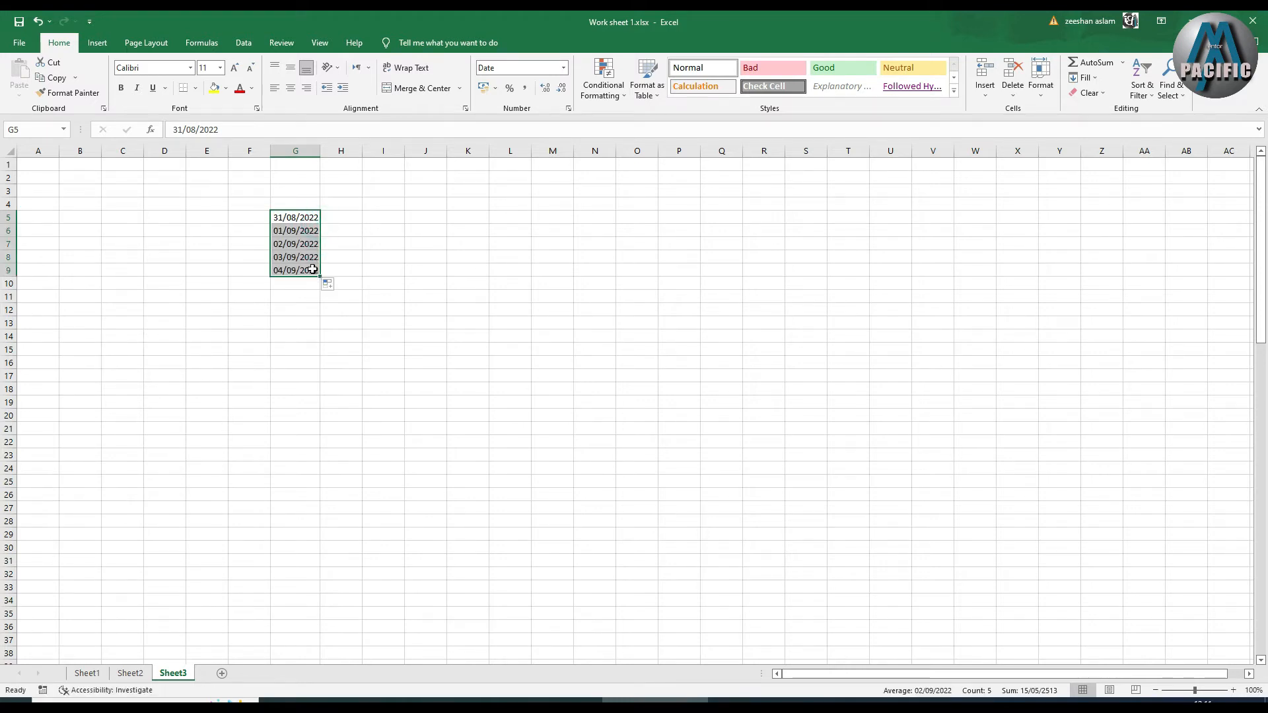
Delete the dates in the range G5:G9
{"action": "left_click", "coordinate": [272, 180]}
{"action": "left_click_drag", "start_coordinate": [295, 220], "coordinate": [300, 270]}
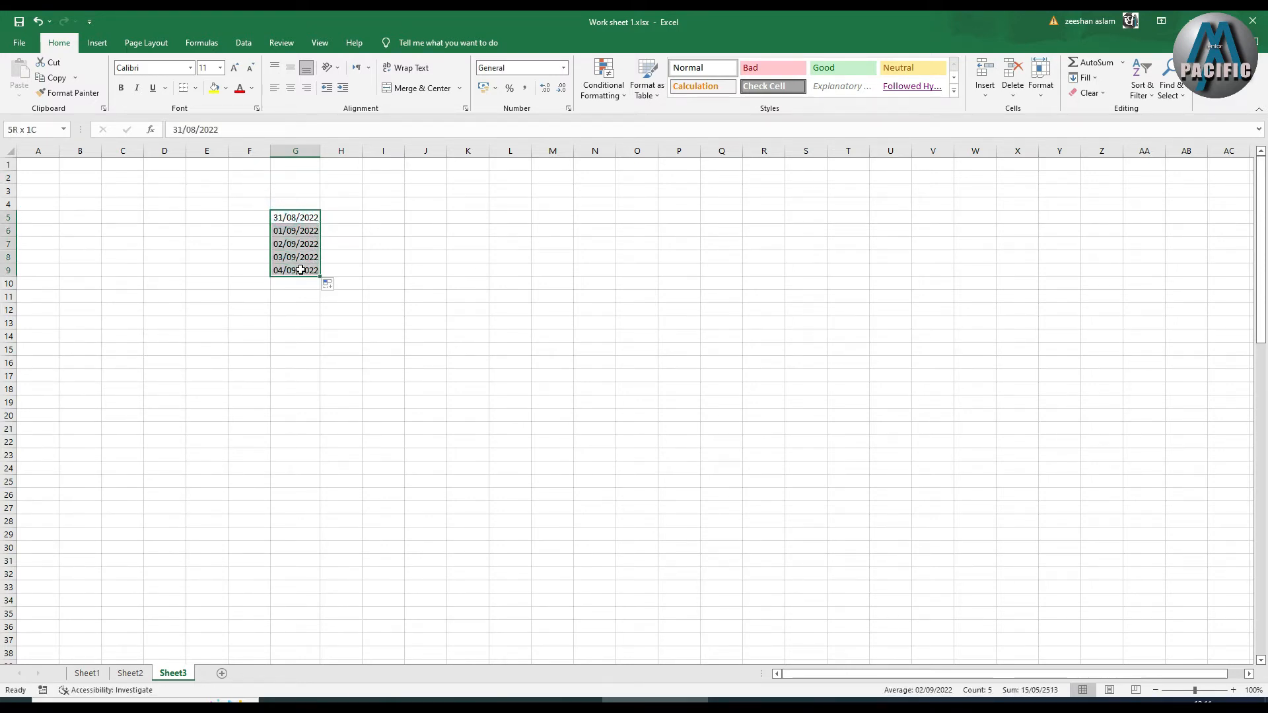
{"action": "key", "text": "Delete"}
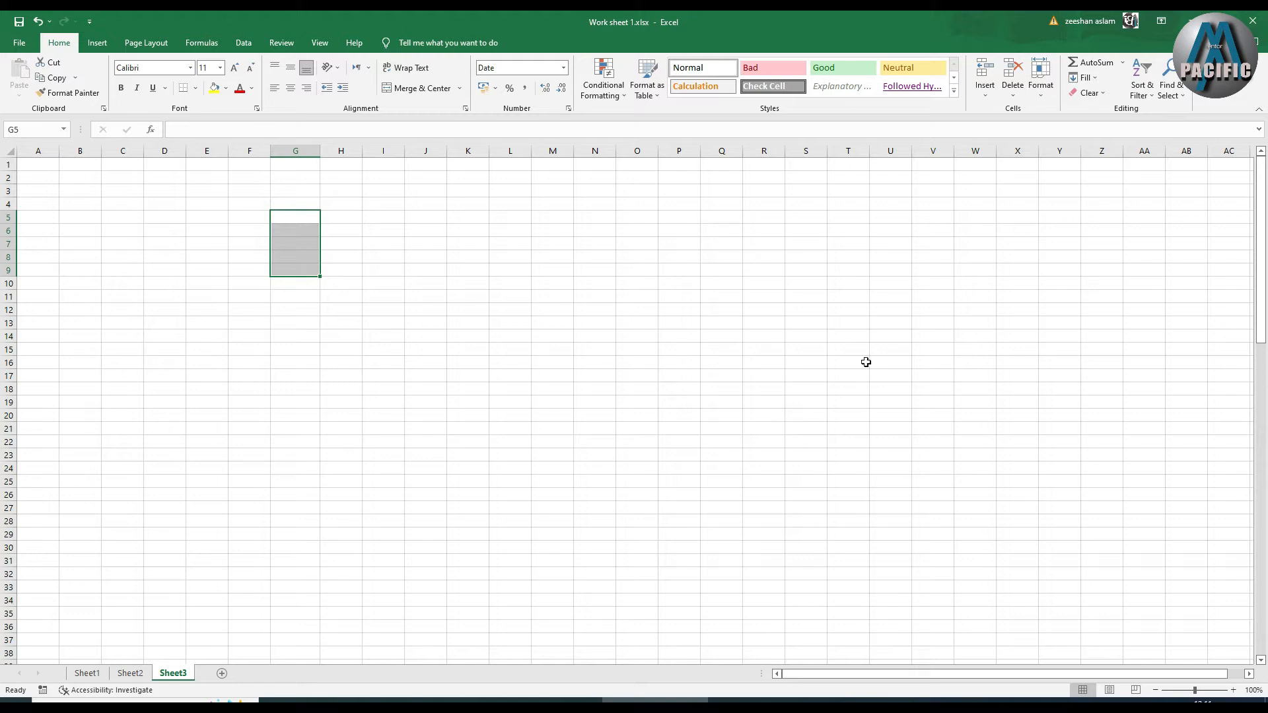
Try Flash Fill on the empty cell U18
{"action": "left_click", "coordinate": [882, 387]}
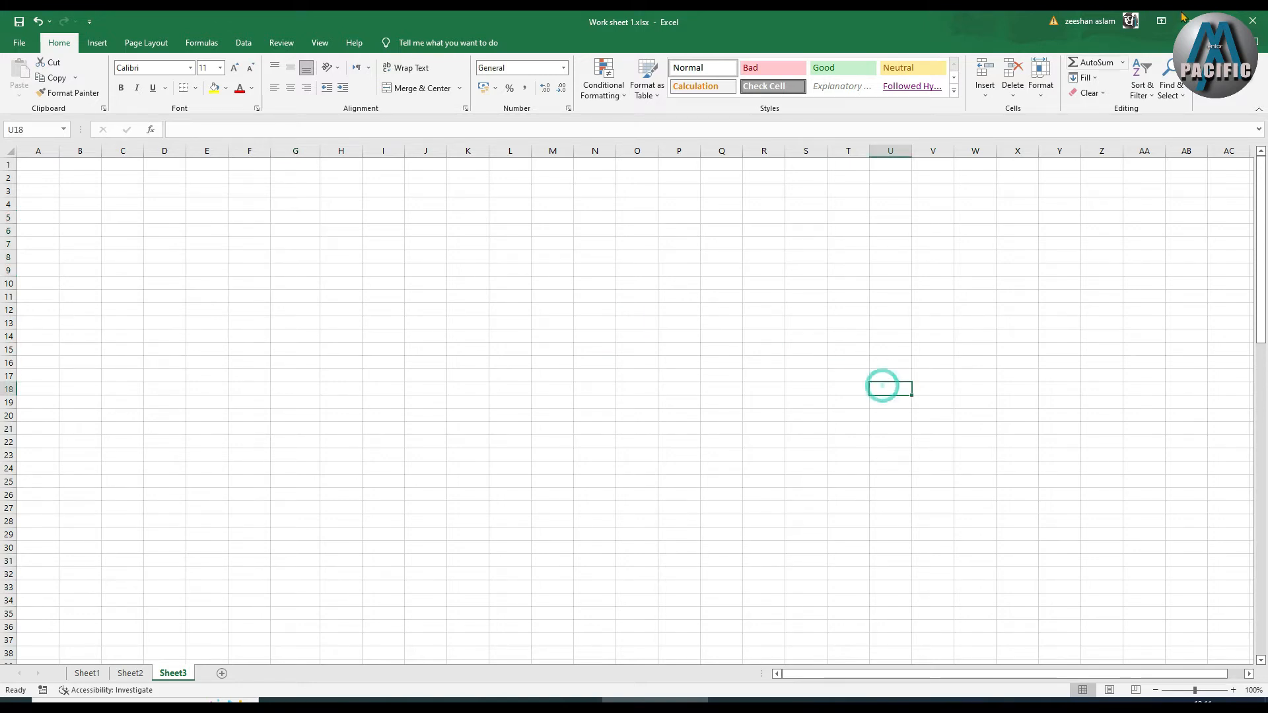
{"action": "left_click", "coordinate": [1097, 78]}
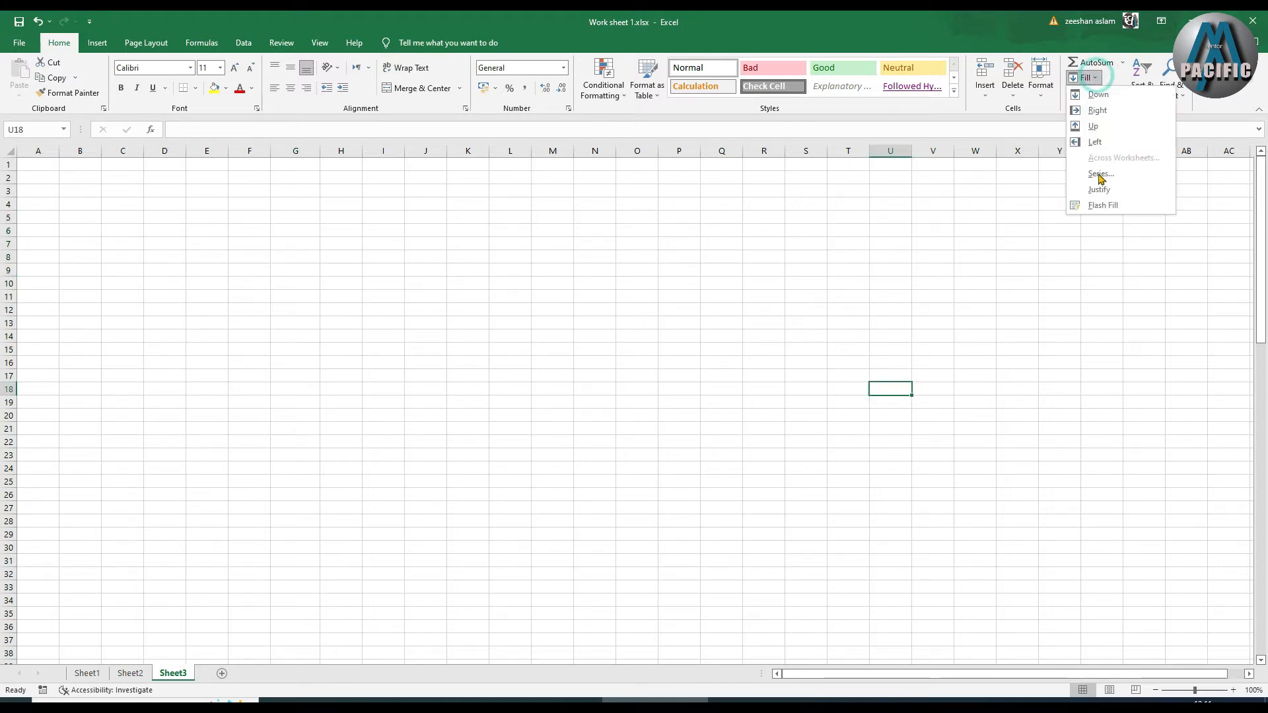
{"action": "left_click", "coordinate": [1104, 206]}
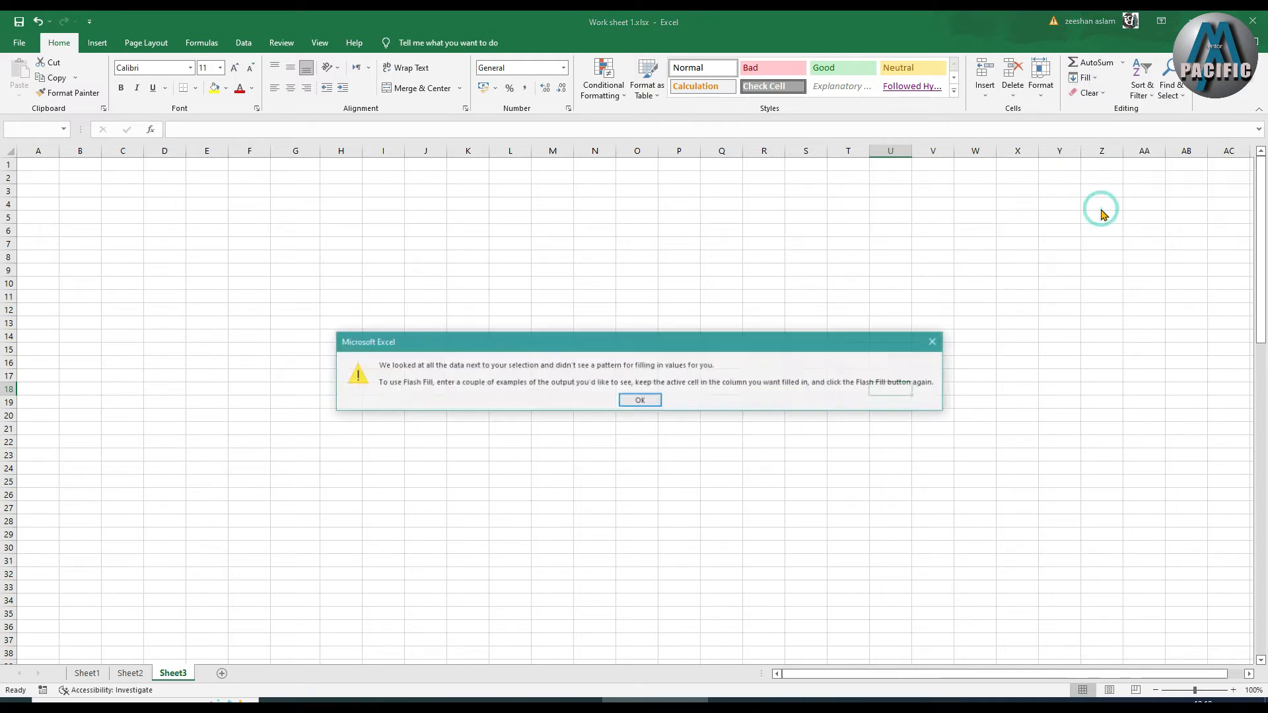
{"action": "left_click", "coordinate": [638, 401]}
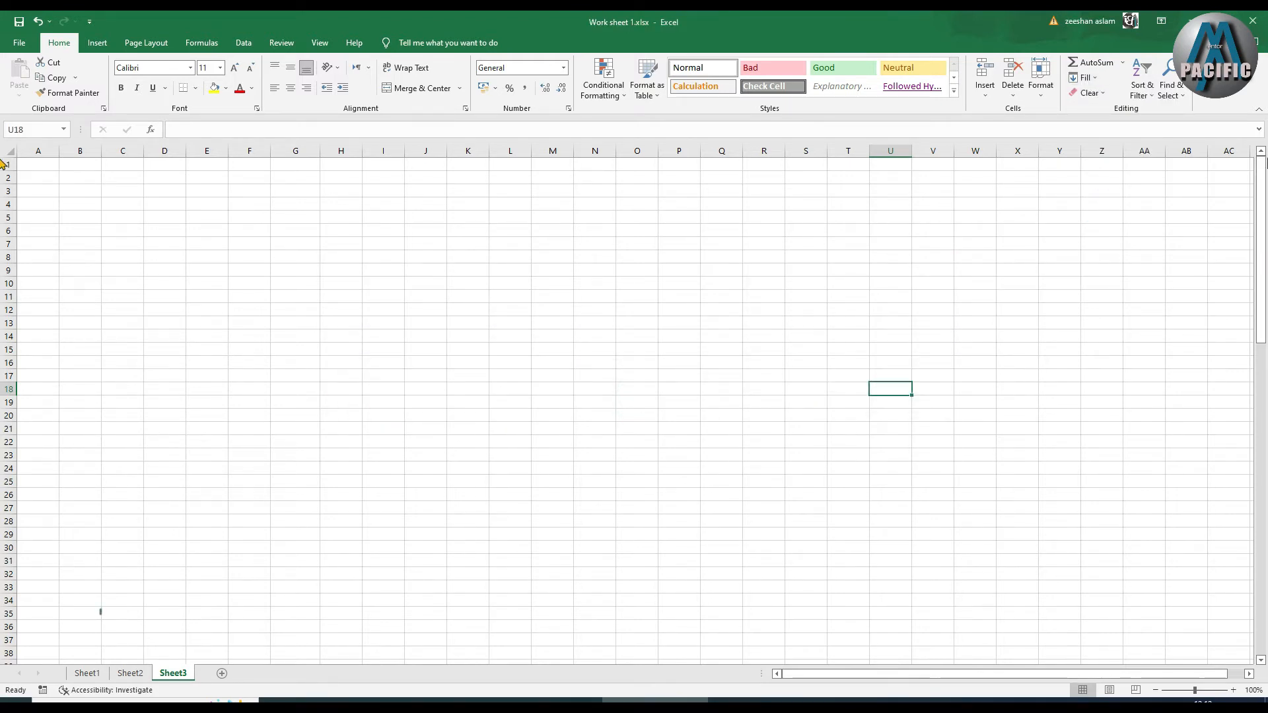
Enter the letter h in cell L9
{"action": "left_click", "coordinate": [1089, 93]}
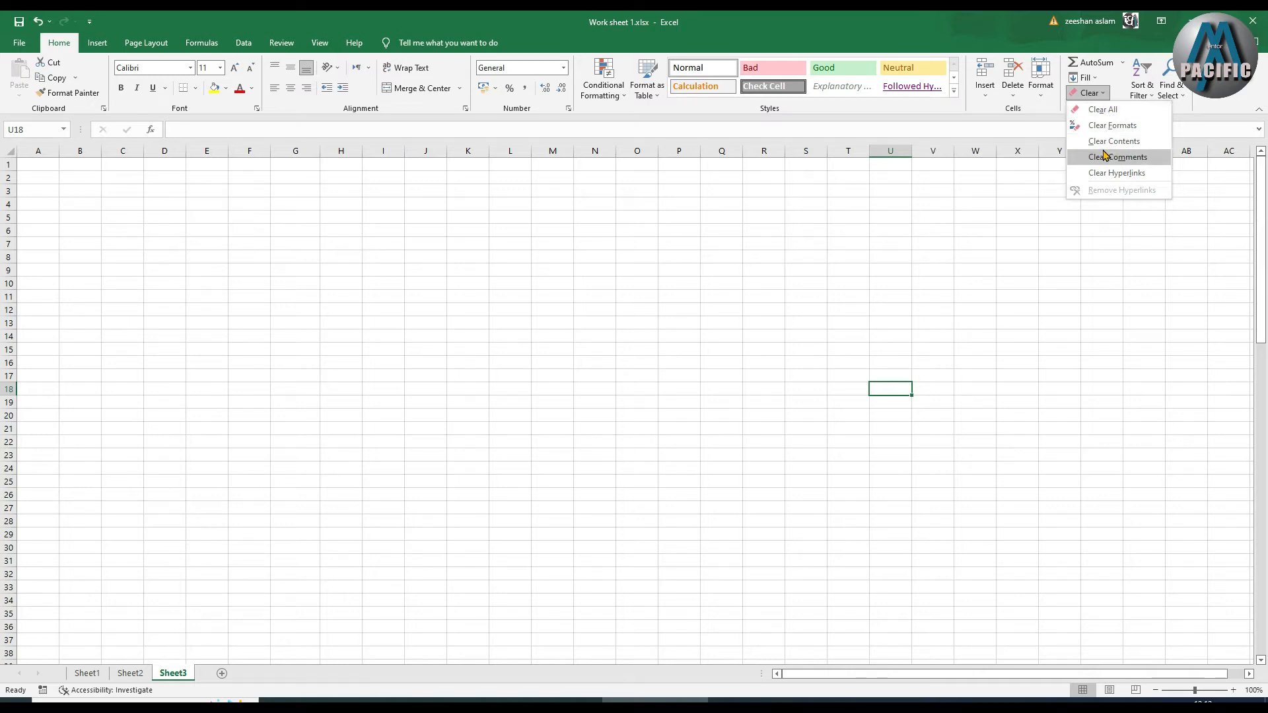
{"action": "left_click", "coordinate": [512, 271]}
{"action": "left_click", "coordinate": [512, 270]}
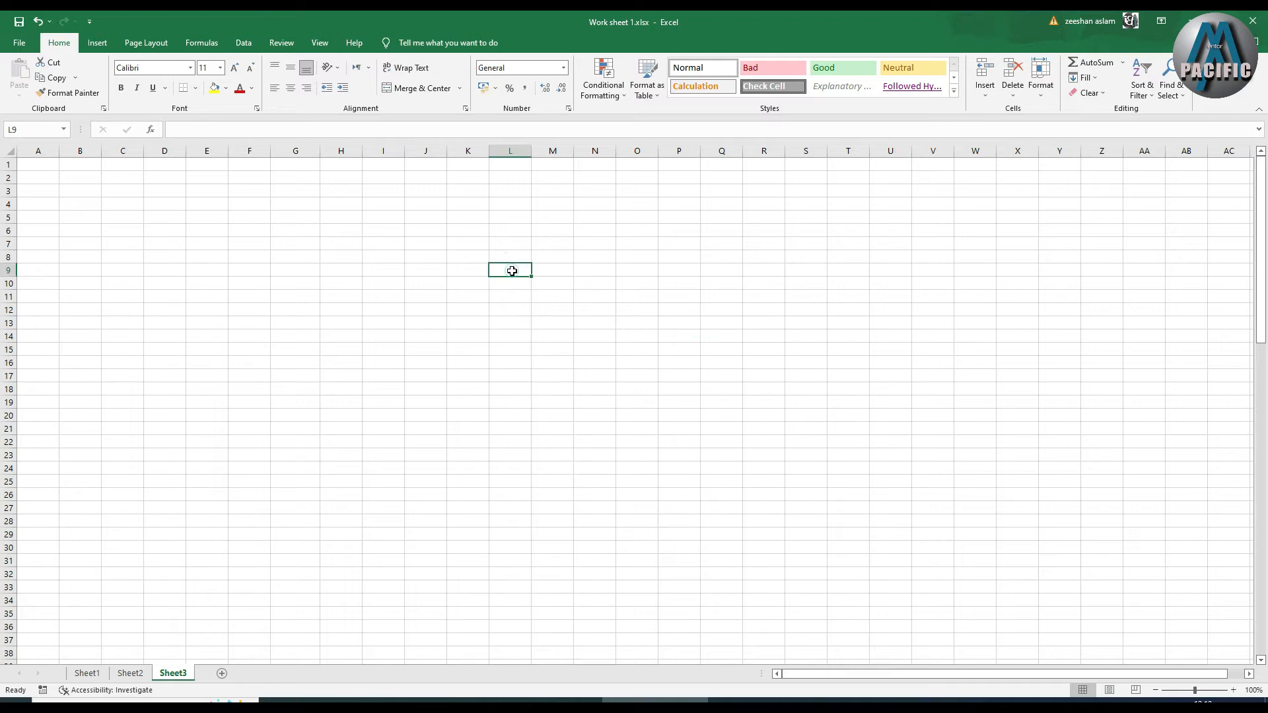
{"action": "type", "text": "h"}
{"action": "left_click", "coordinate": [824, 393]}
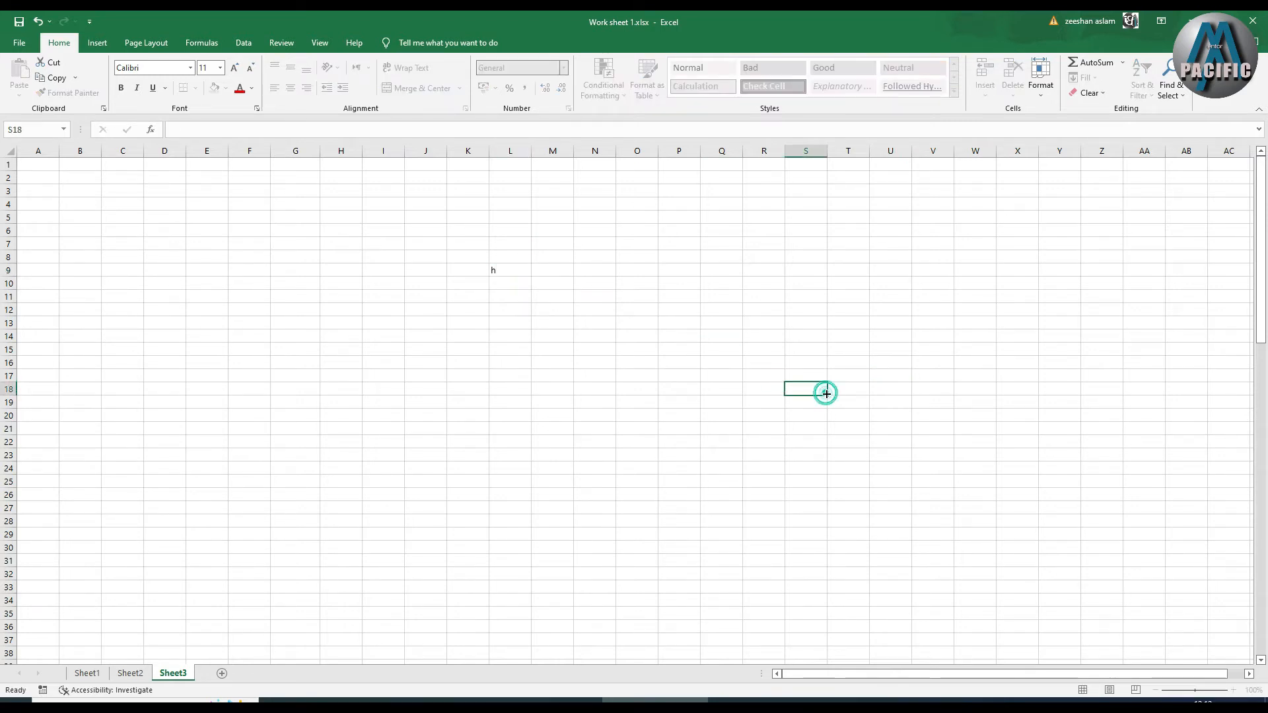
Clear the contents of cell L9 with the Clear Contents command
{"action": "left_click", "coordinate": [1098, 94]}
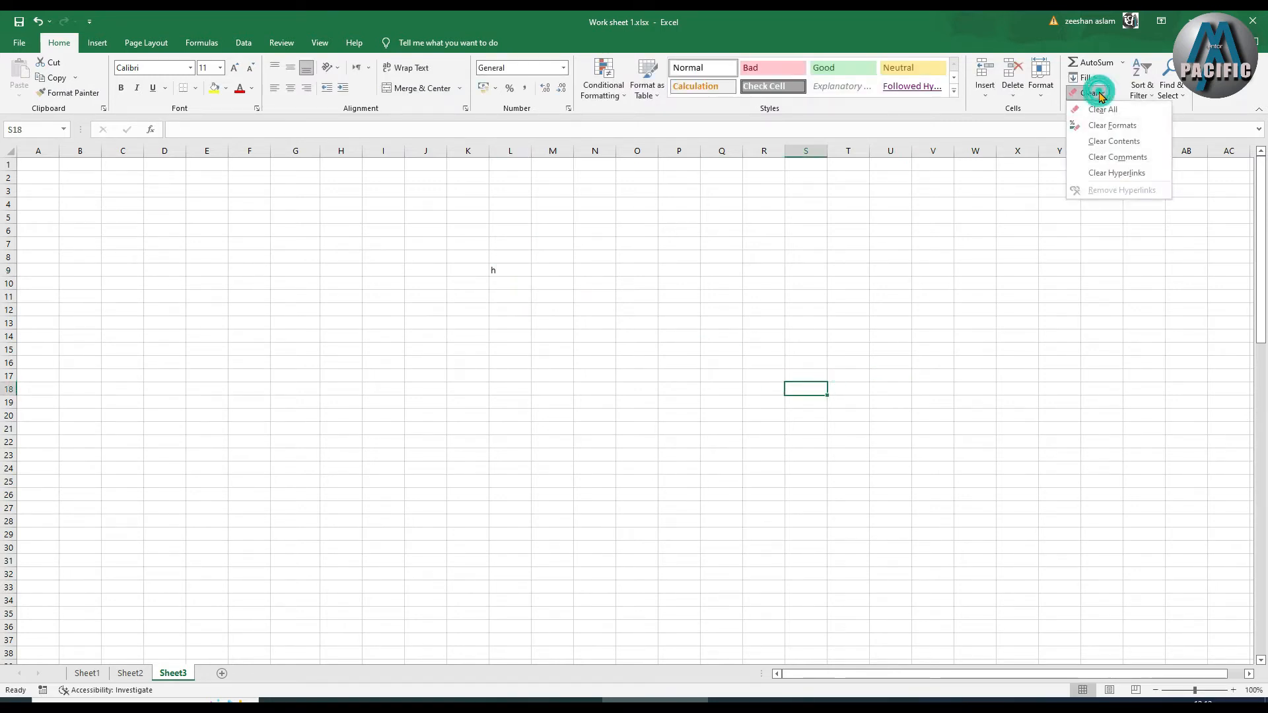
{"action": "left_click", "coordinate": [1100, 145]}
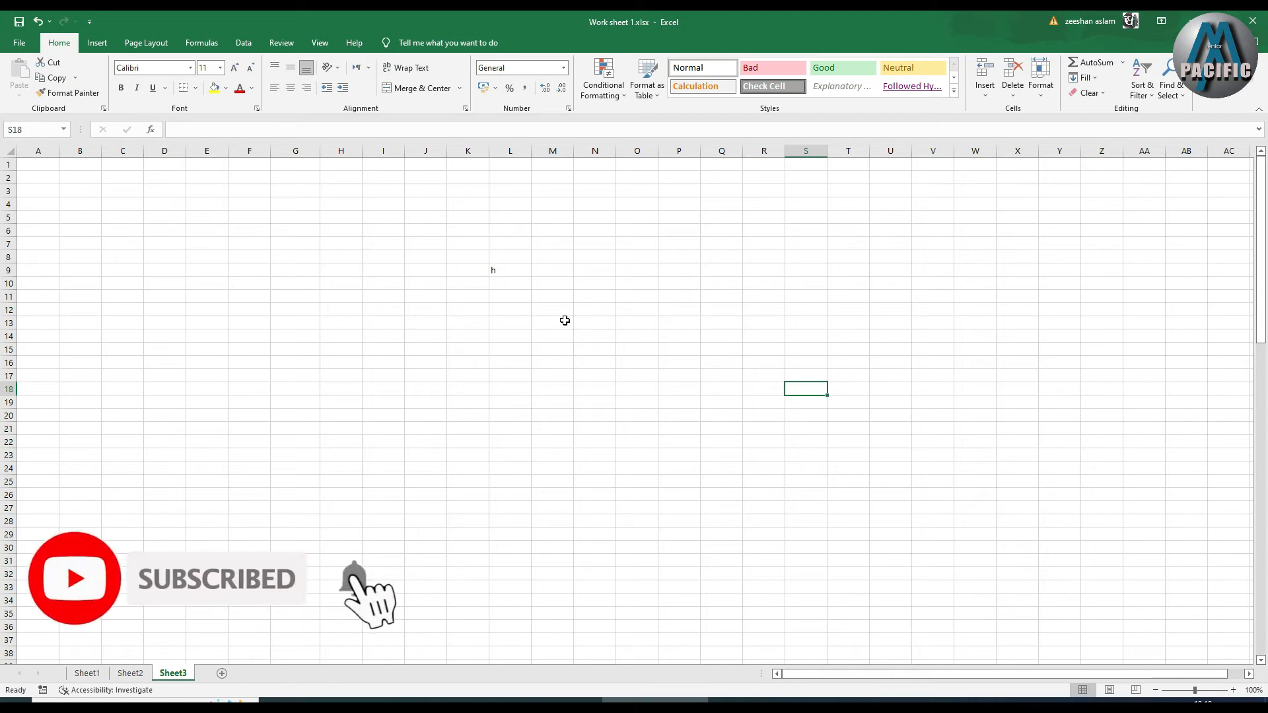
{"action": "left_click", "coordinate": [513, 270]}
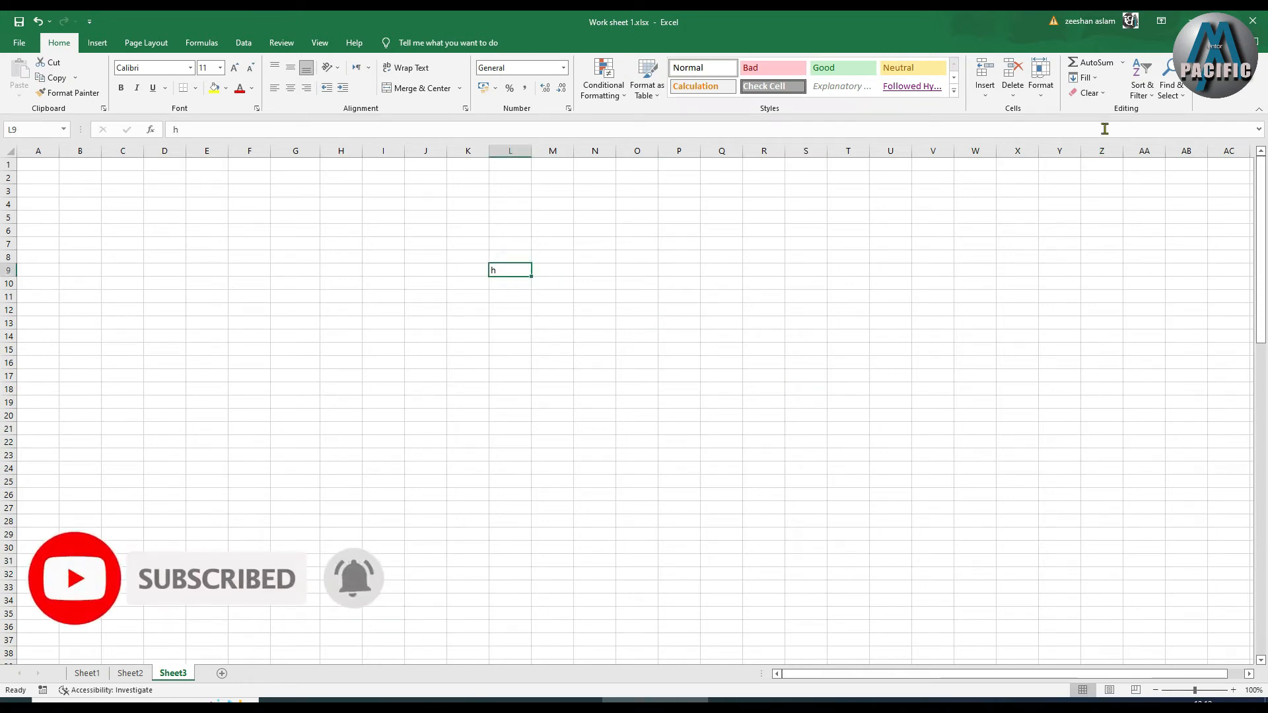
{"action": "left_click", "coordinate": [1094, 93]}
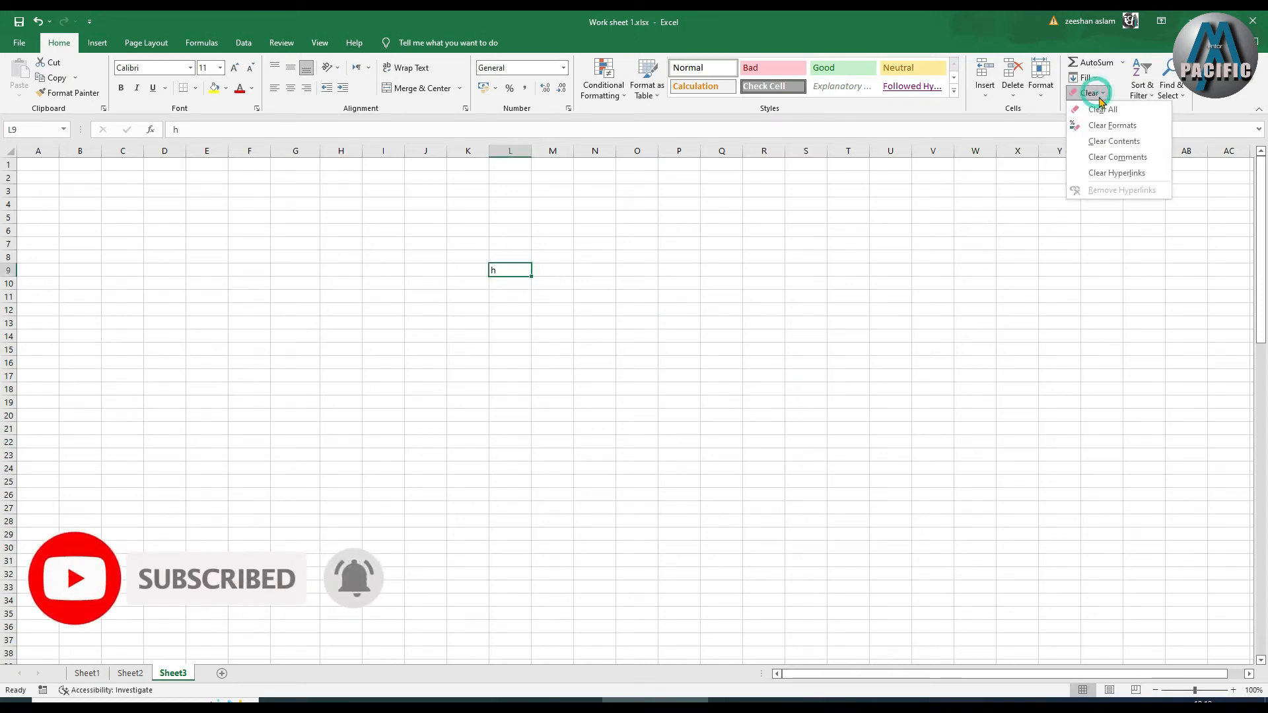
{"action": "left_click", "coordinate": [1104, 146]}
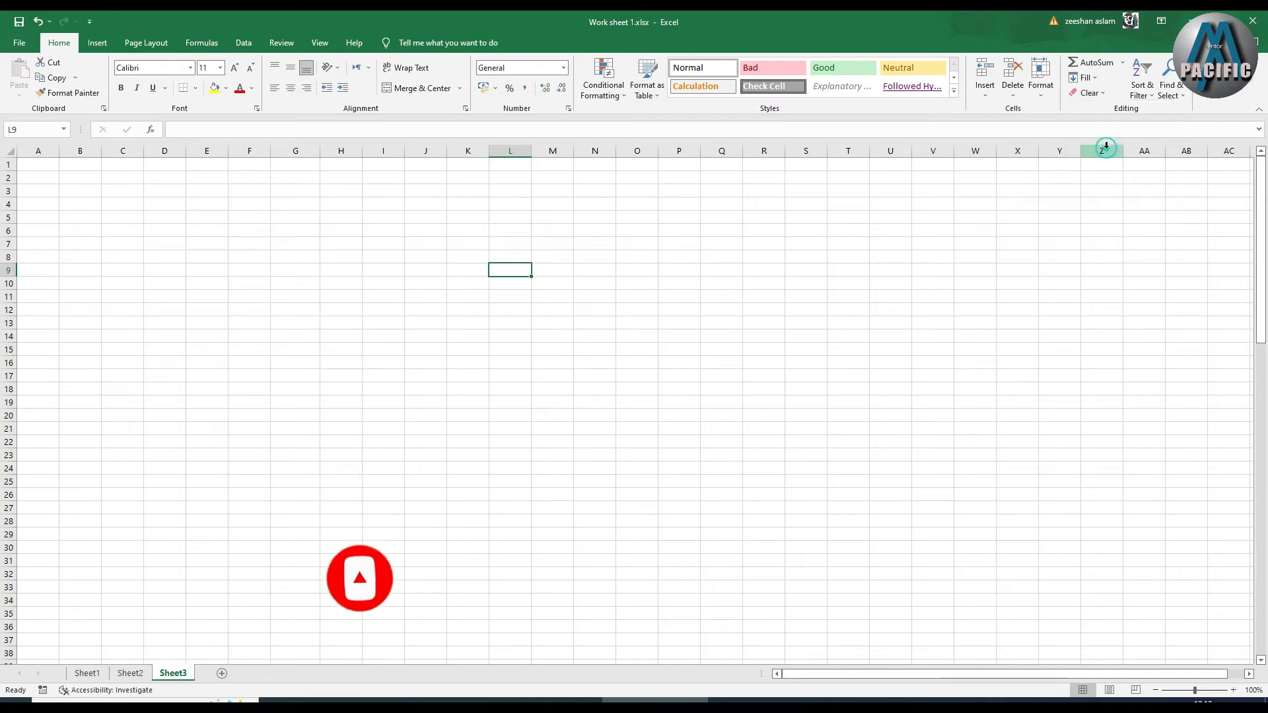
{"action": "left_click", "coordinate": [1091, 93]}
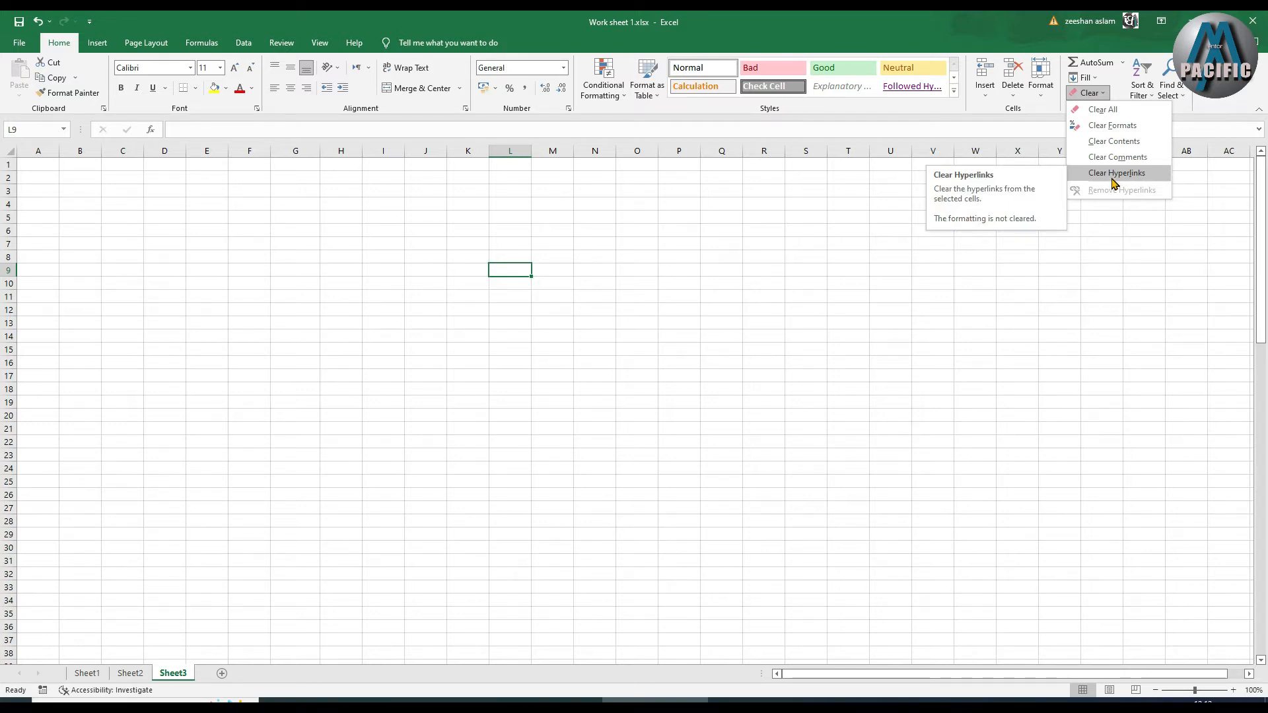
{"action": "left_click", "coordinate": [1044, 324]}
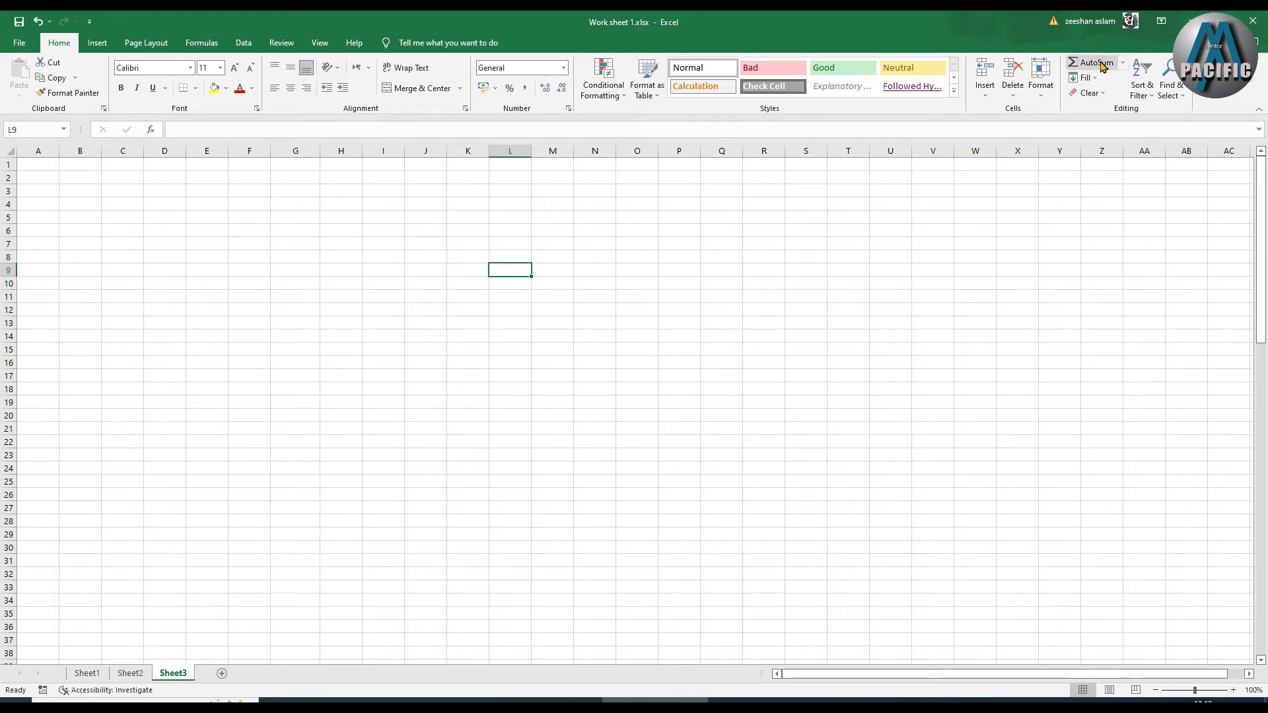
{"action": "left_click", "coordinate": [1122, 63]}
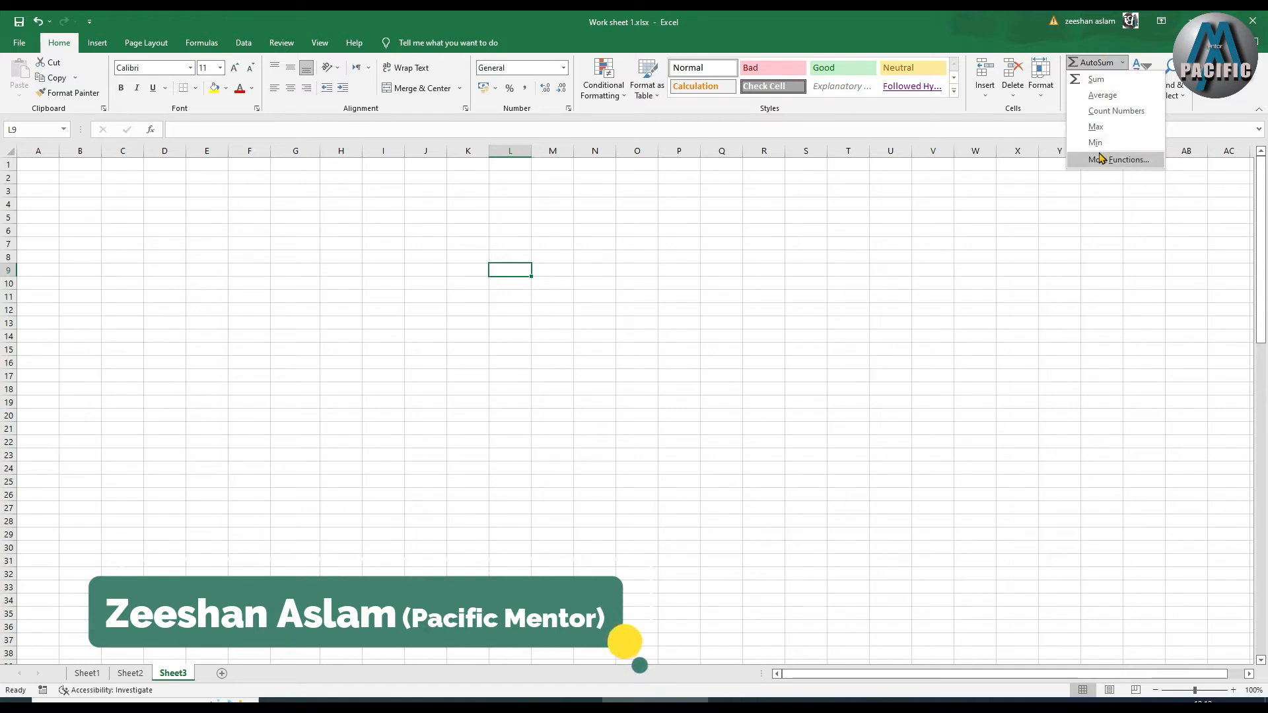
{"action": "left_click", "coordinate": [758, 255]}
{"action": "left_click", "coordinate": [420, 215]}
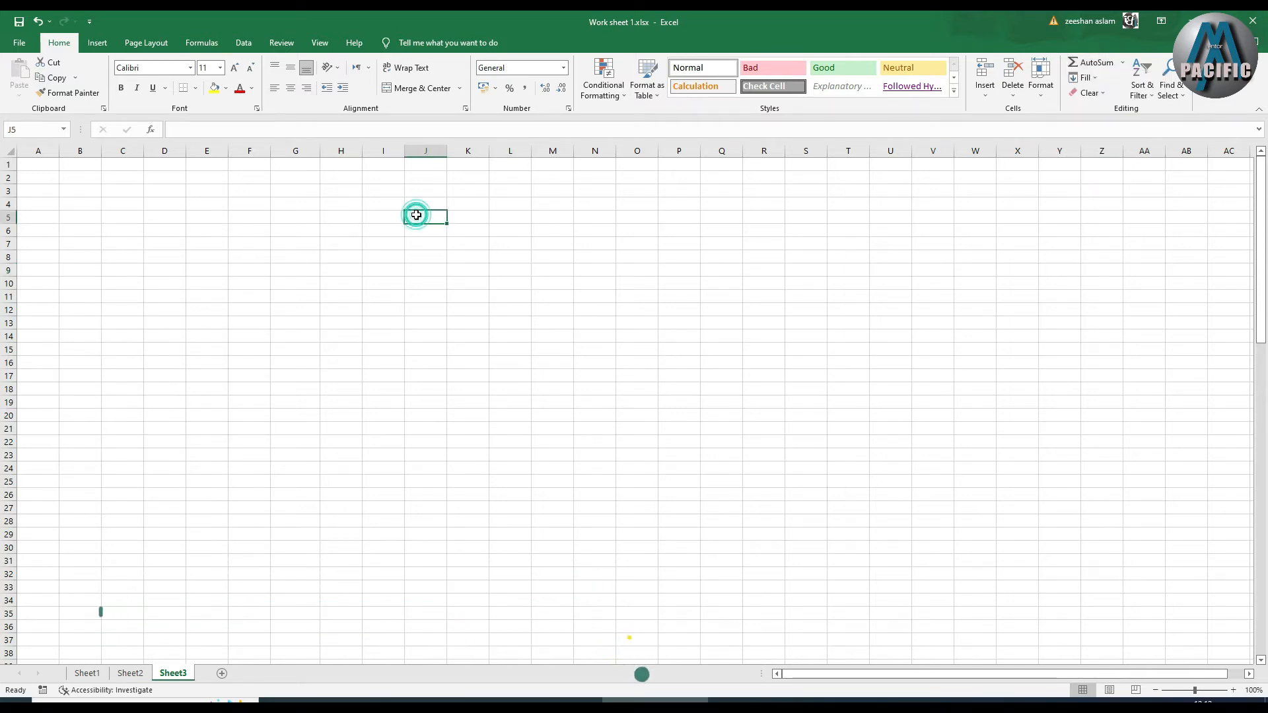
{"action": "scroll", "coordinate": [491, 258], "scroll_direction": "up", "scroll_amount": 4, "text": "ctrl"}
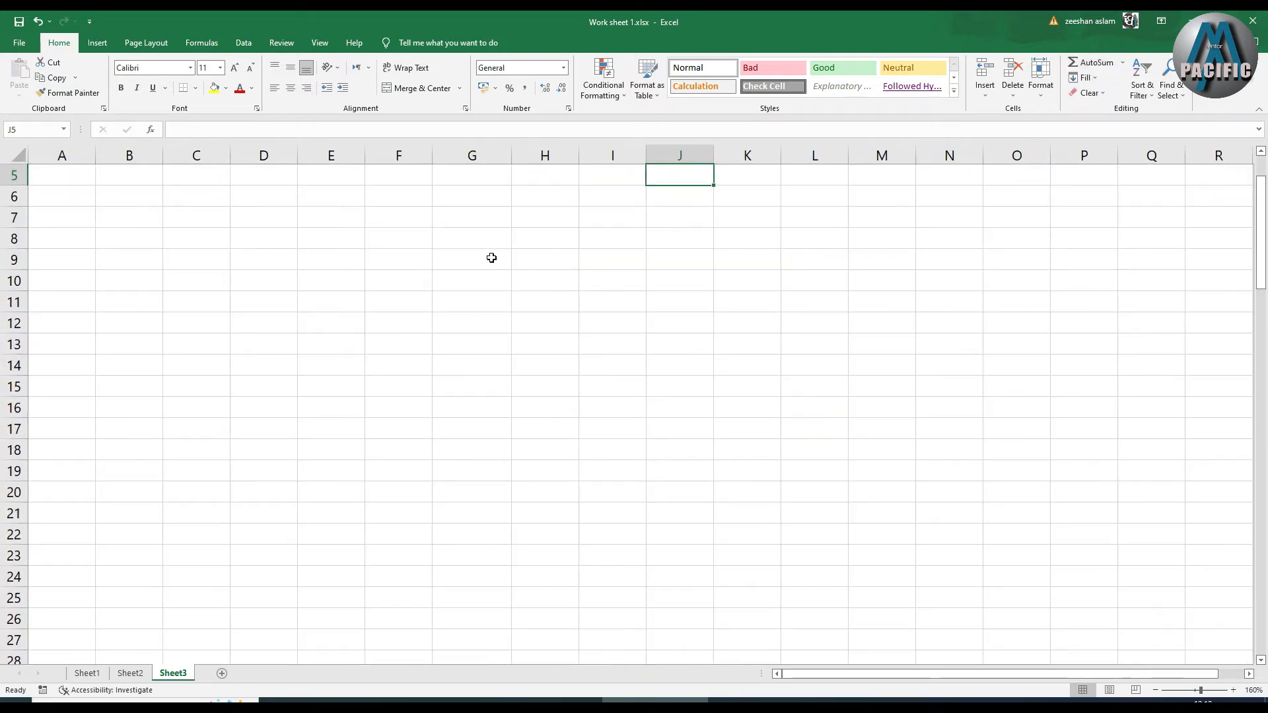
{"action": "scroll", "coordinate": [592, 293], "scroll_direction": "up", "scroll_amount": 4, "text": "ctrl"}
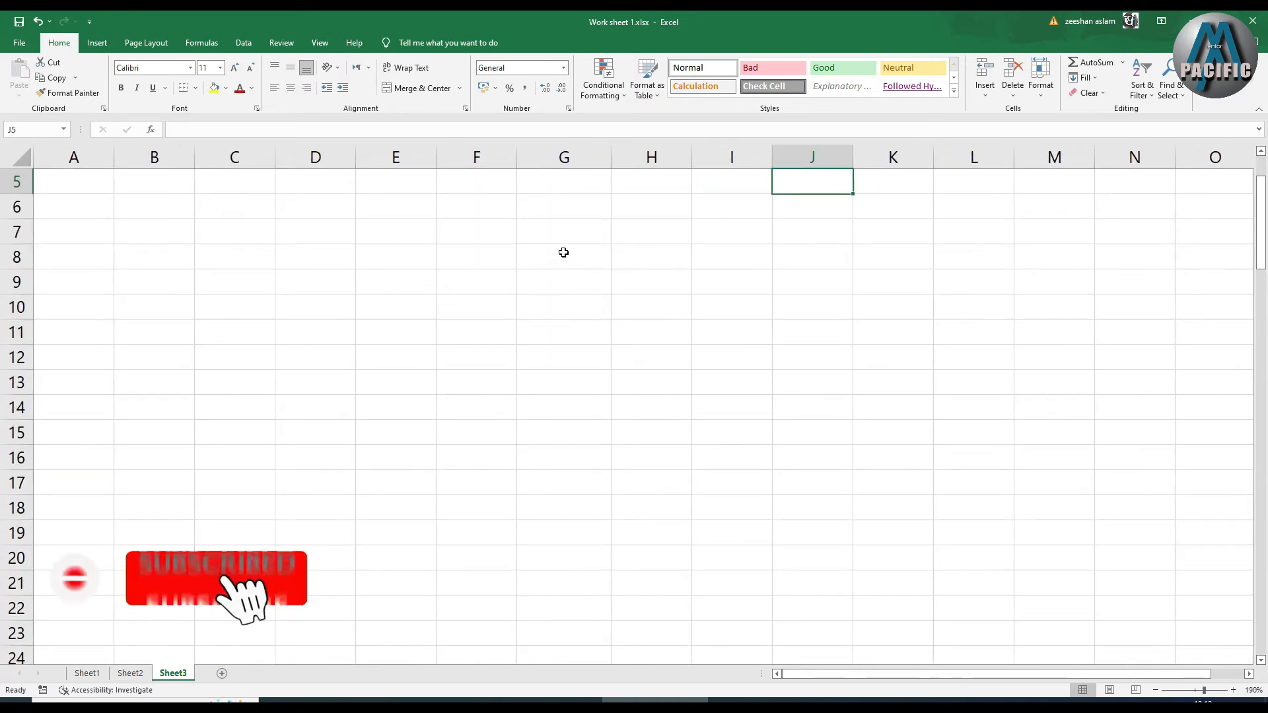
{"action": "left_click", "coordinate": [624, 221]}
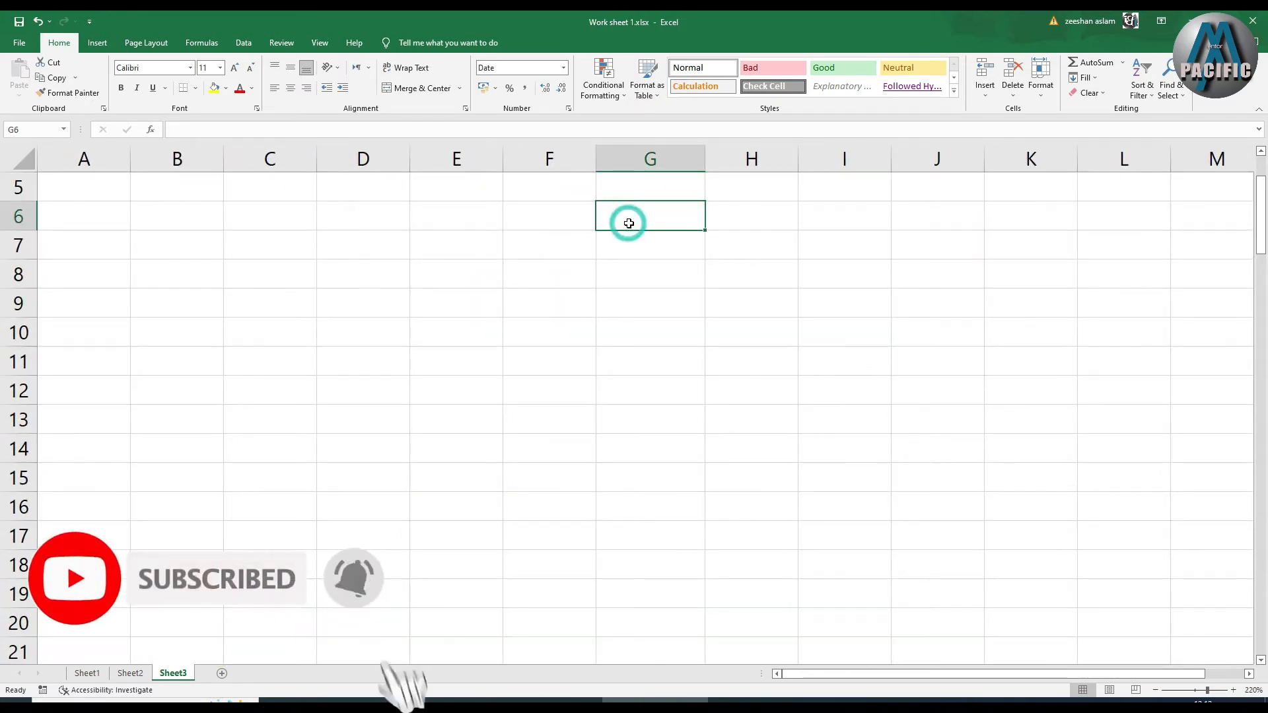
{"action": "type", "text": "10"}
{"action": "key", "text": "Return"}
{"action": "type", "text": "2"}
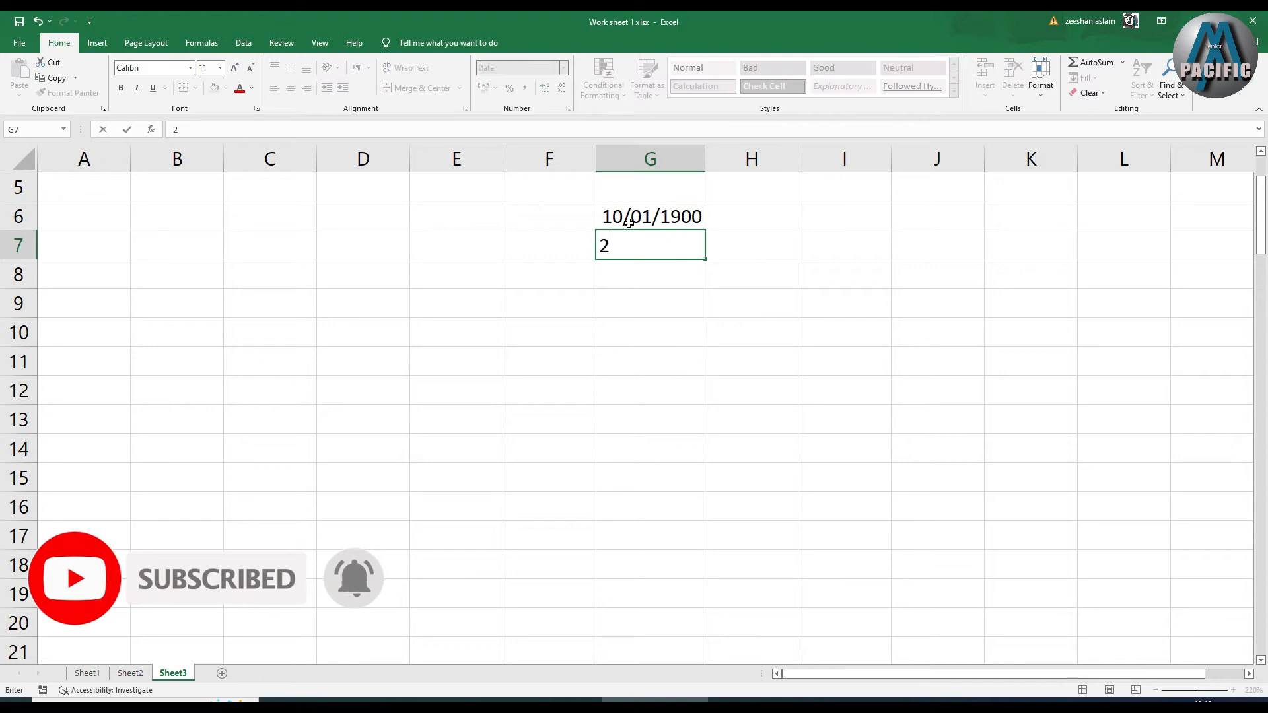
{"action": "type", "text": "0"}
{"action": "key", "text": "Return"}
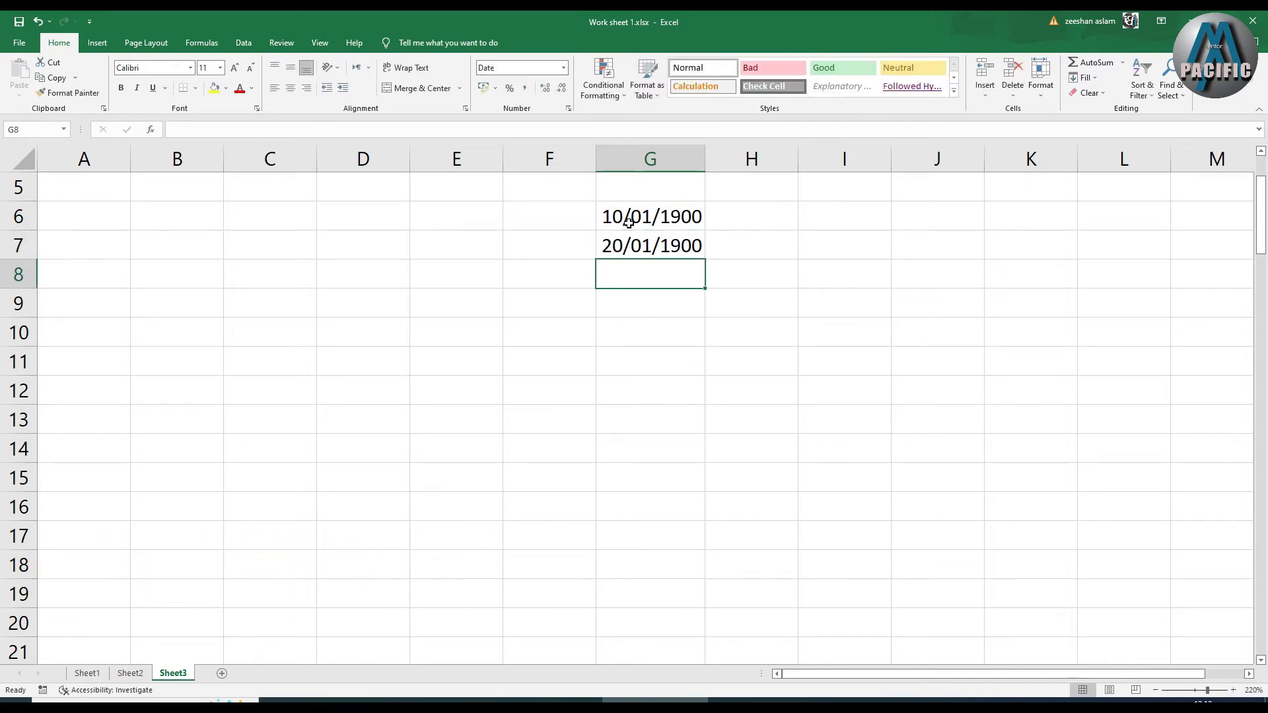
{"action": "left_click_drag", "start_coordinate": [614, 198], "coordinate": [631, 292]}
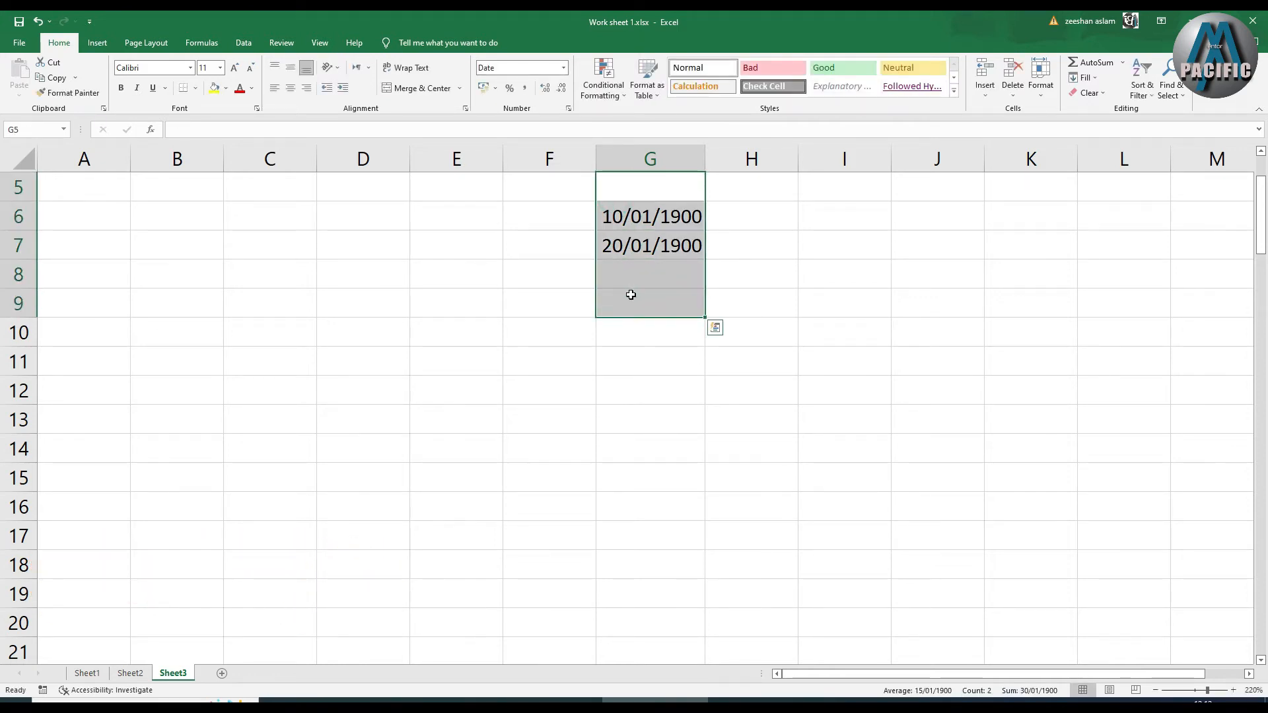
{"action": "key", "text": "Delete"}
Enter 10 in H6 and 20 in H7, and extend the series down to H15 with the fill handle
{"action": "left_click", "coordinate": [730, 215]}
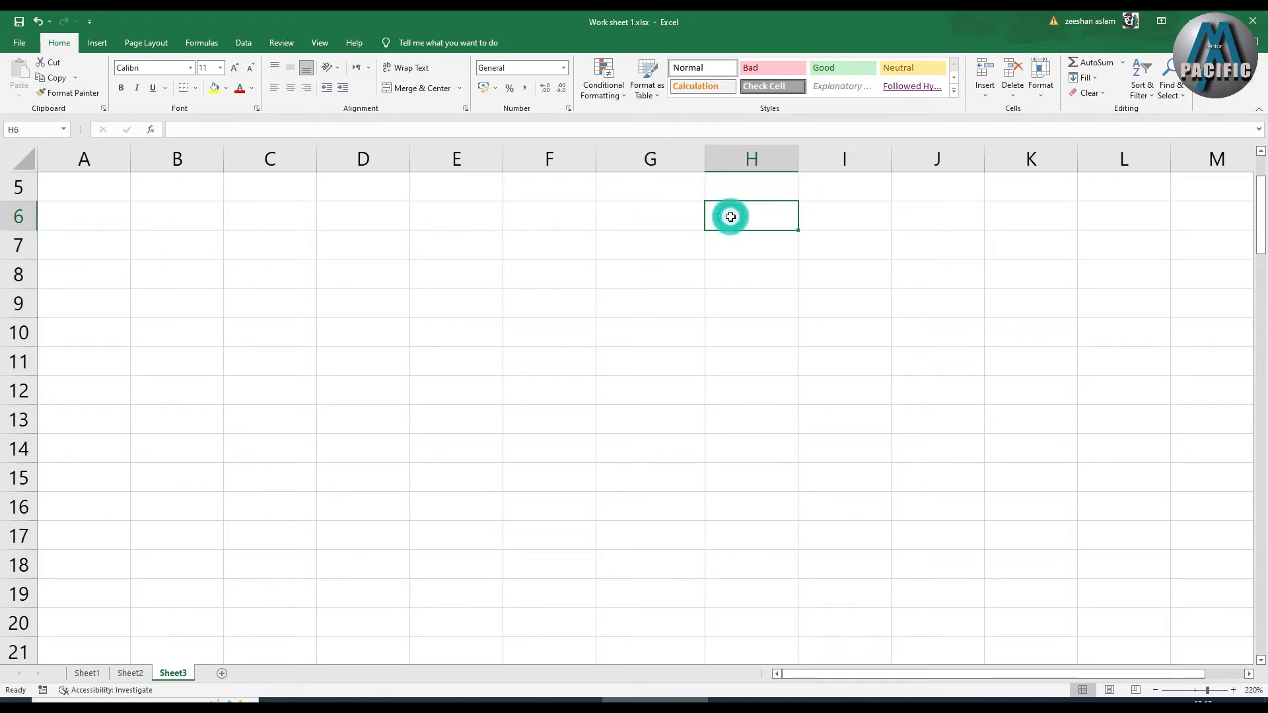
{"action": "type", "text": "10"}
{"action": "key", "text": "Return"}
{"action": "type", "text": "20"}
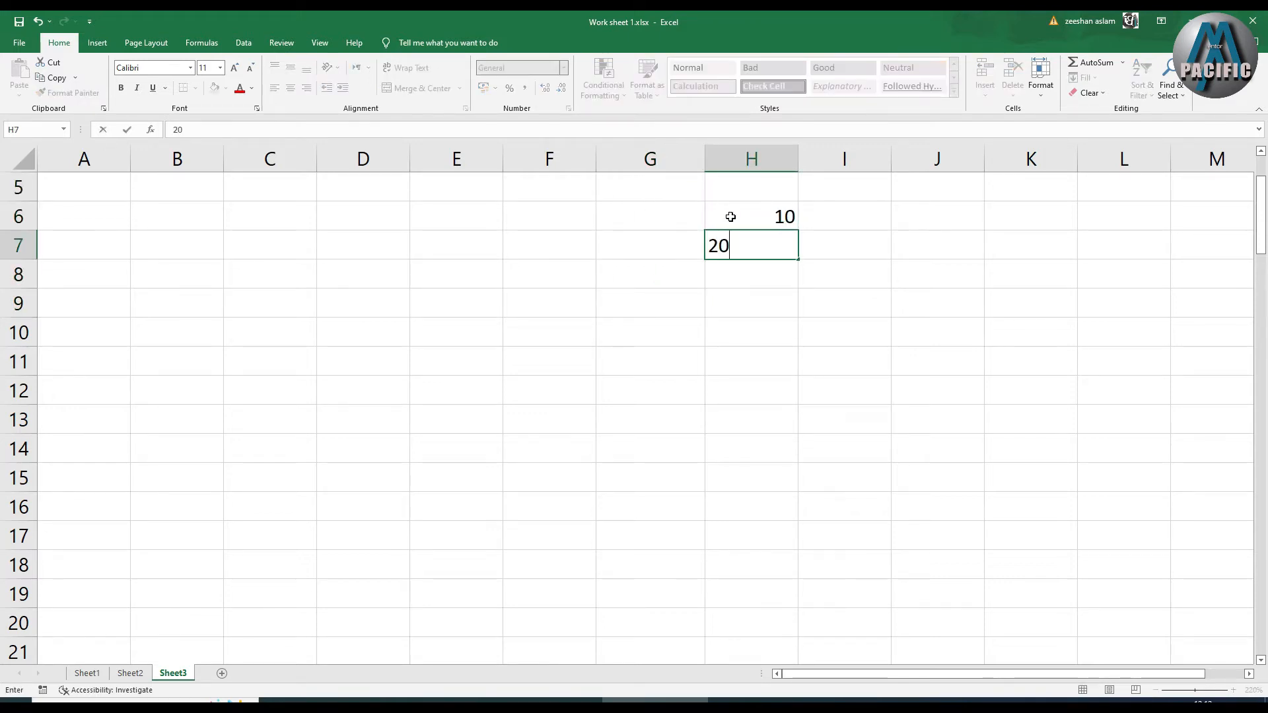
{"action": "key", "text": "Return"}
{"action": "left_click_drag", "start_coordinate": [731, 217], "coordinate": [799, 490]}
{"action": "left_click", "coordinate": [857, 382]}
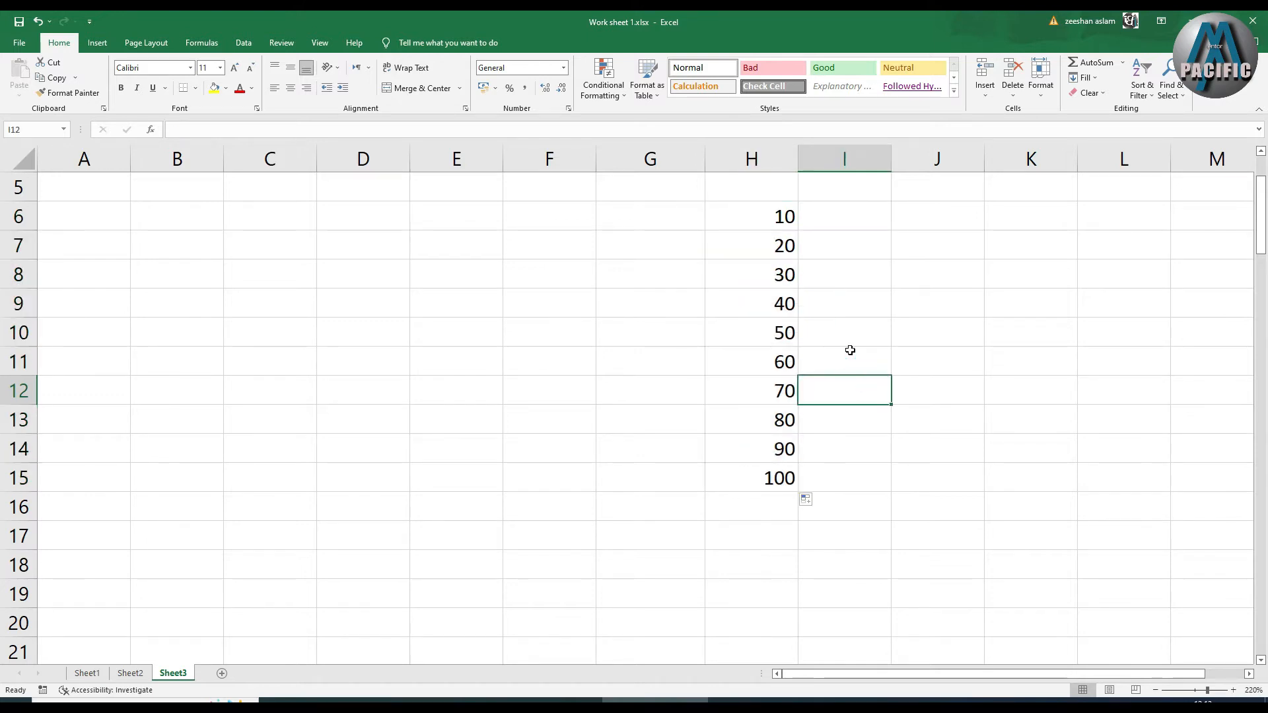
Enter 50 in D6 and copy it across to E6 and F6 with the fill handle
{"action": "left_click", "coordinate": [339, 215]}
{"action": "type", "text": "50"}
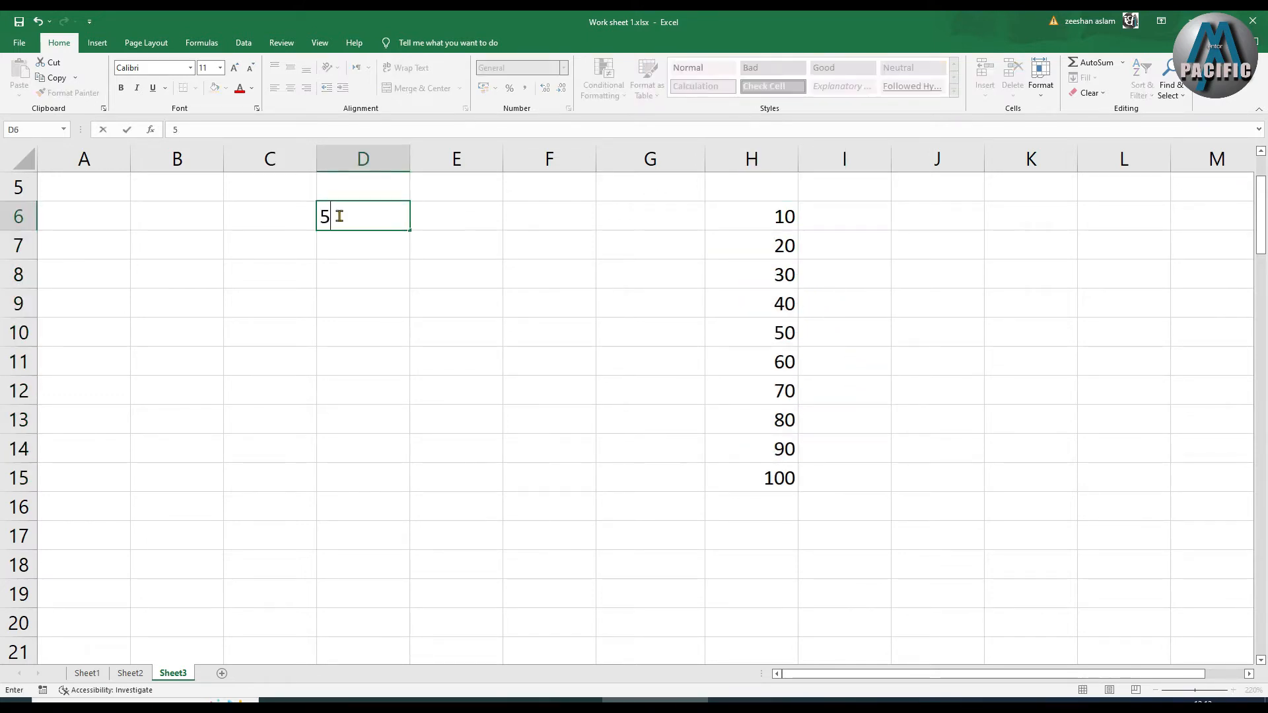
{"action": "left_click", "coordinate": [280, 382]}
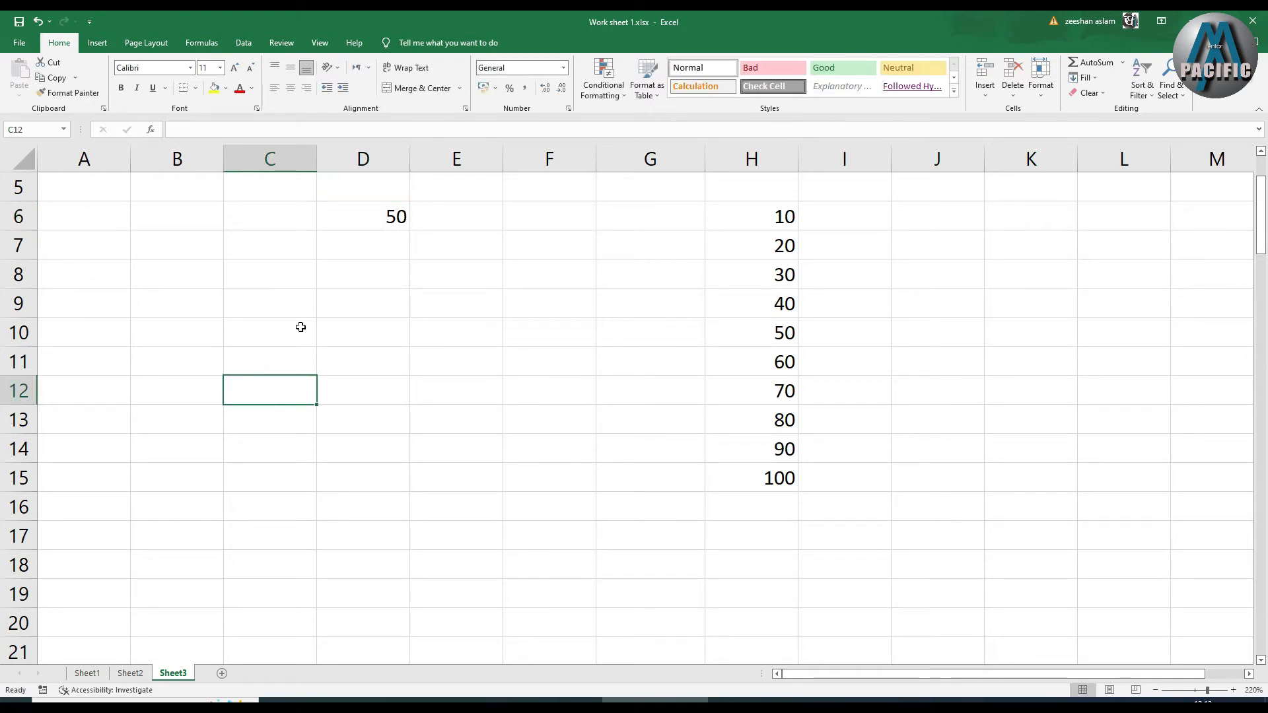
{"action": "left_click", "coordinate": [361, 206]}
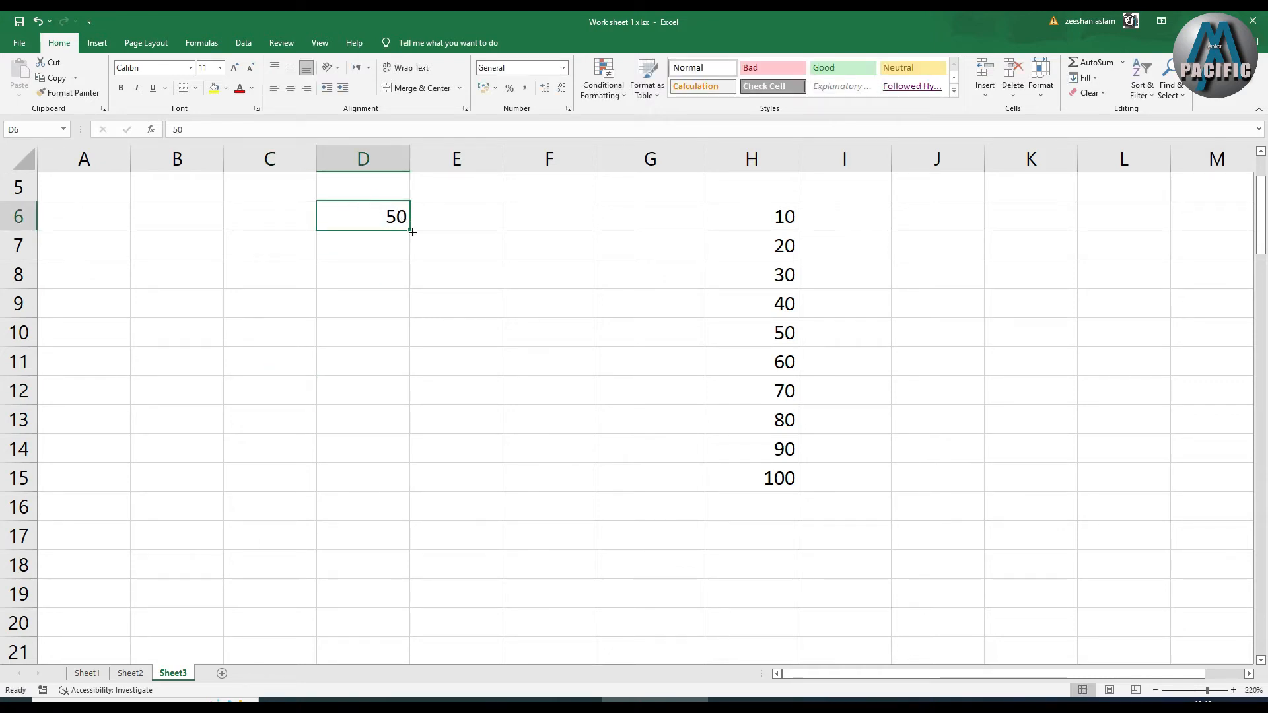
{"action": "left_click_drag", "start_coordinate": [409, 229], "coordinate": [589, 230]}
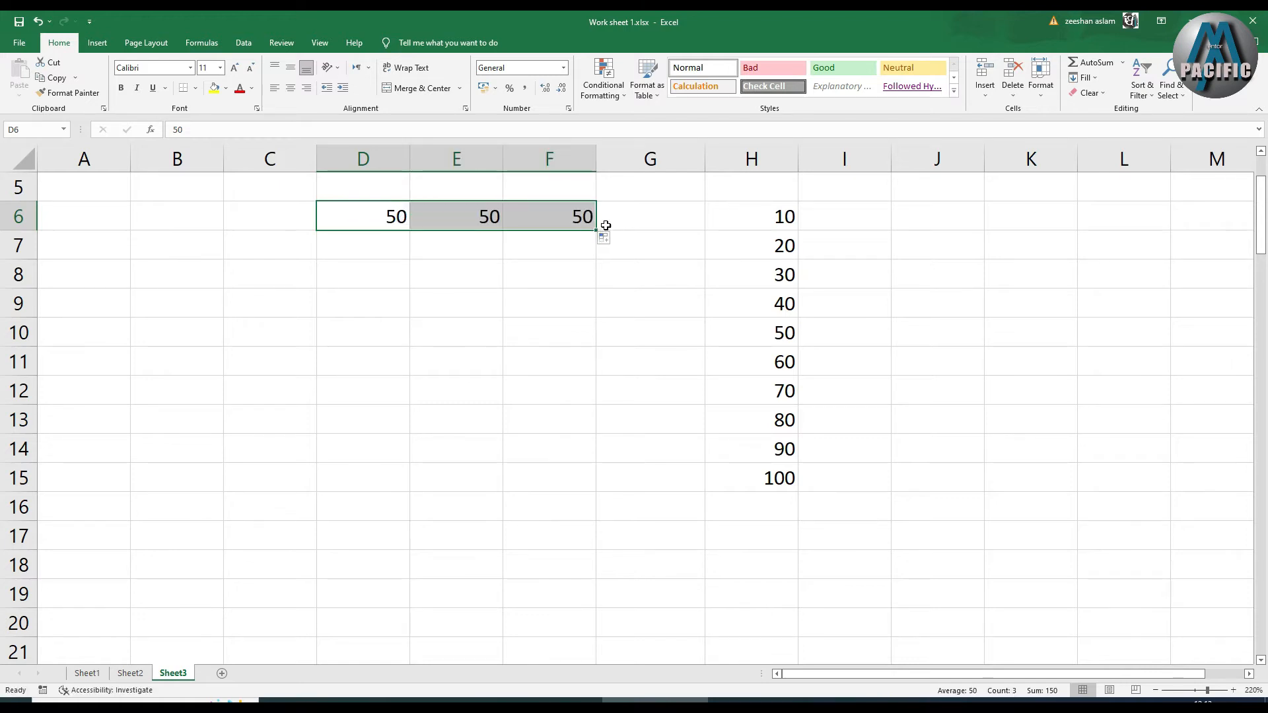
{"action": "left_click", "coordinate": [605, 225]}
Try totalling D6:F6 in the empty cell G6 with the AutoSum Sum function
{"action": "left_click_drag", "start_coordinate": [346, 216], "coordinate": [644, 220]}
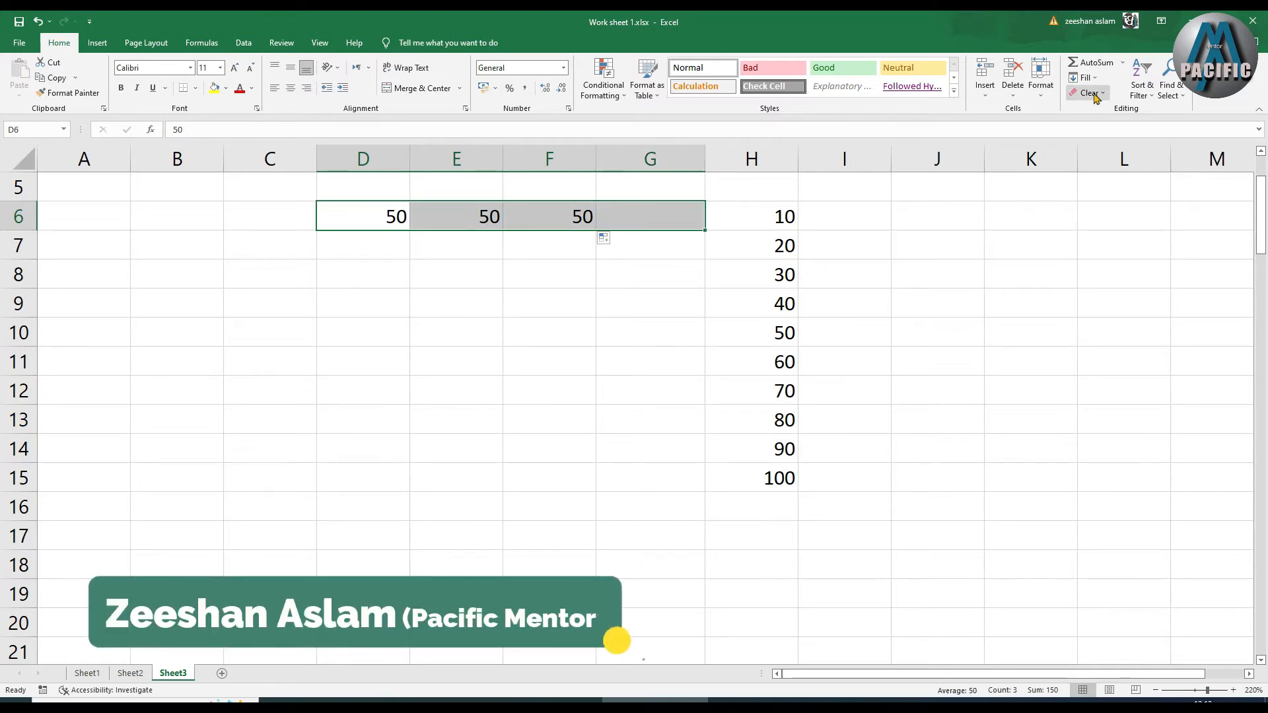
{"action": "left_click", "coordinate": [1122, 62]}
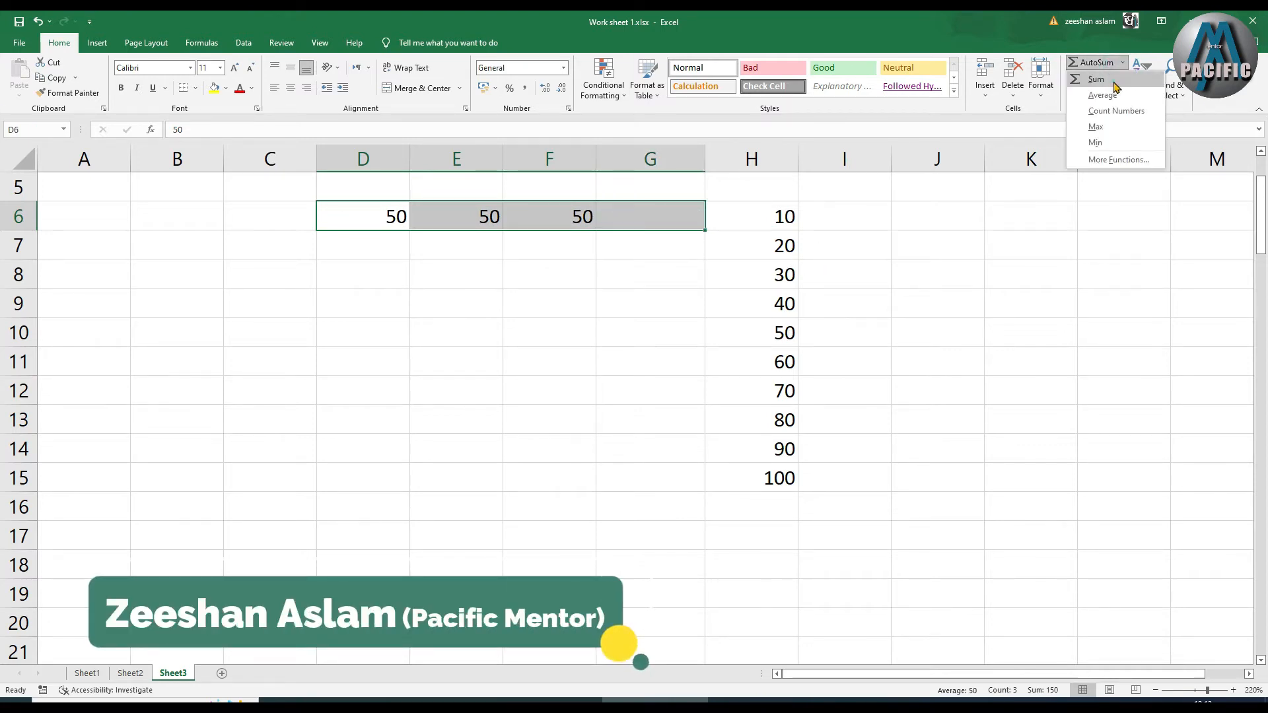
{"action": "left_click", "coordinate": [1116, 79]}
{"action": "left_click", "coordinate": [667, 218]}
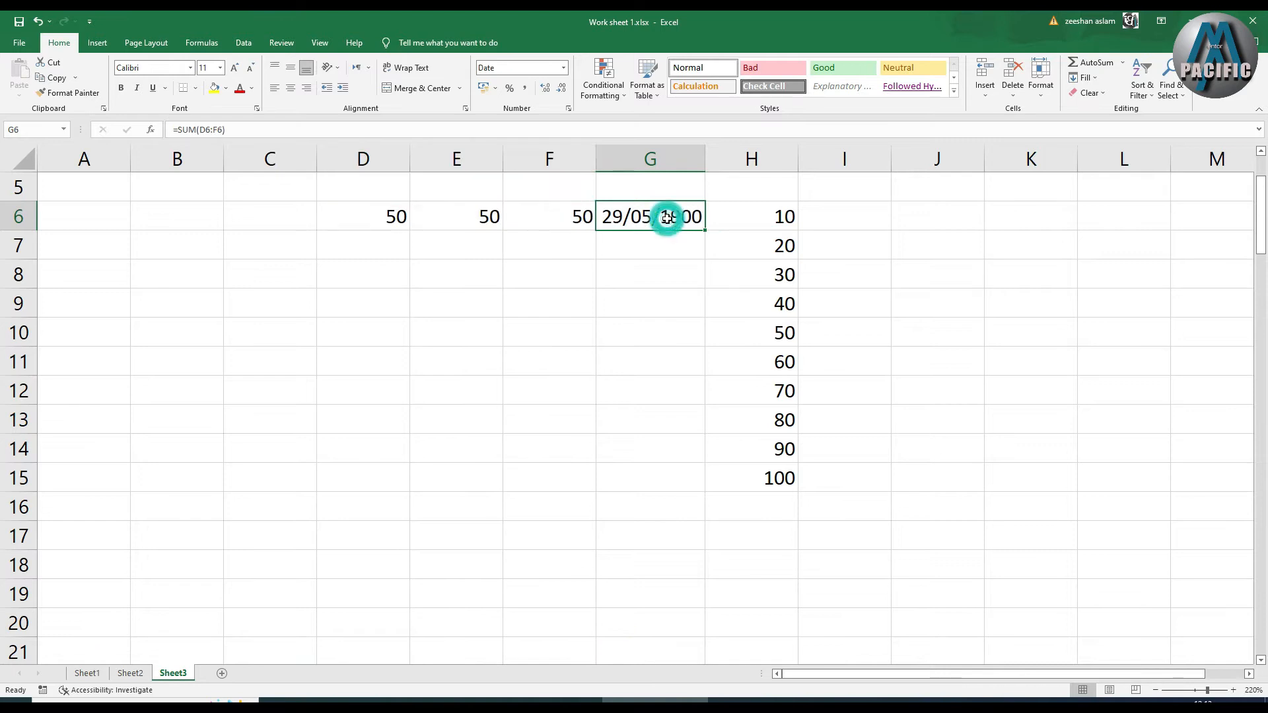
Delete the contents of cells G6 and F6
{"action": "key", "text": "Delete"}
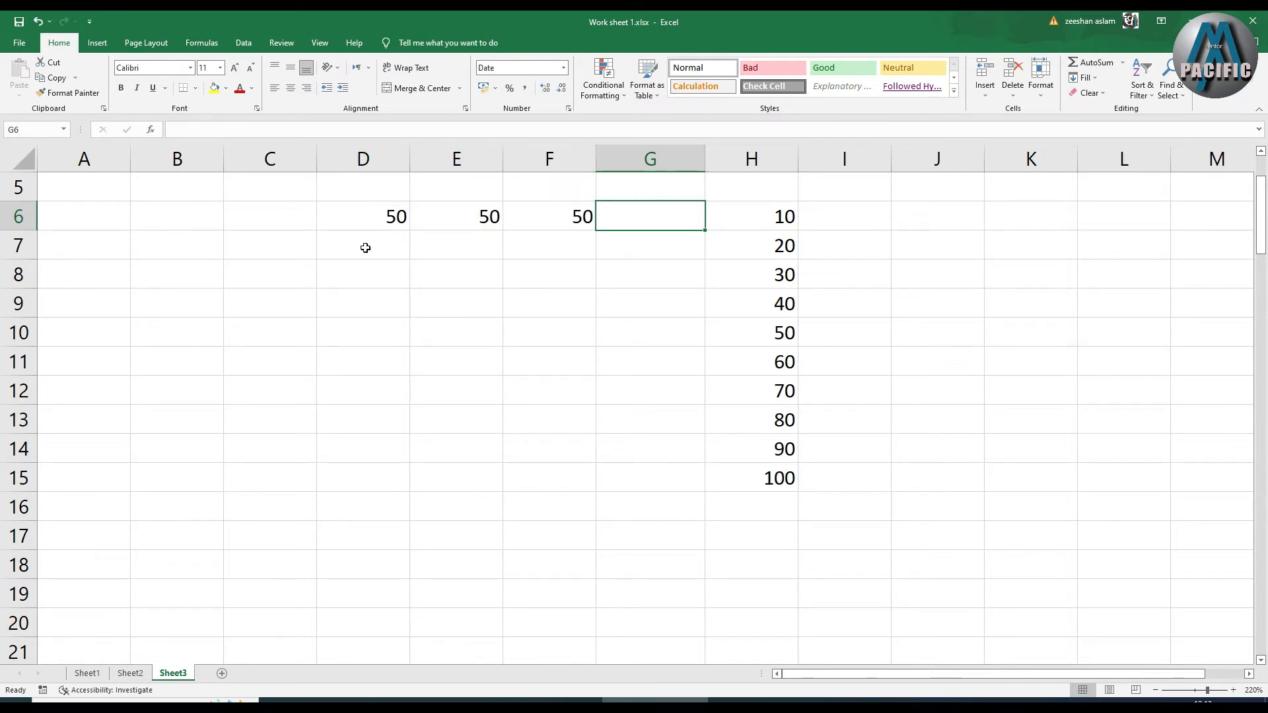
{"action": "left_click", "coordinate": [580, 211]}
{"action": "key", "text": "Delete"}
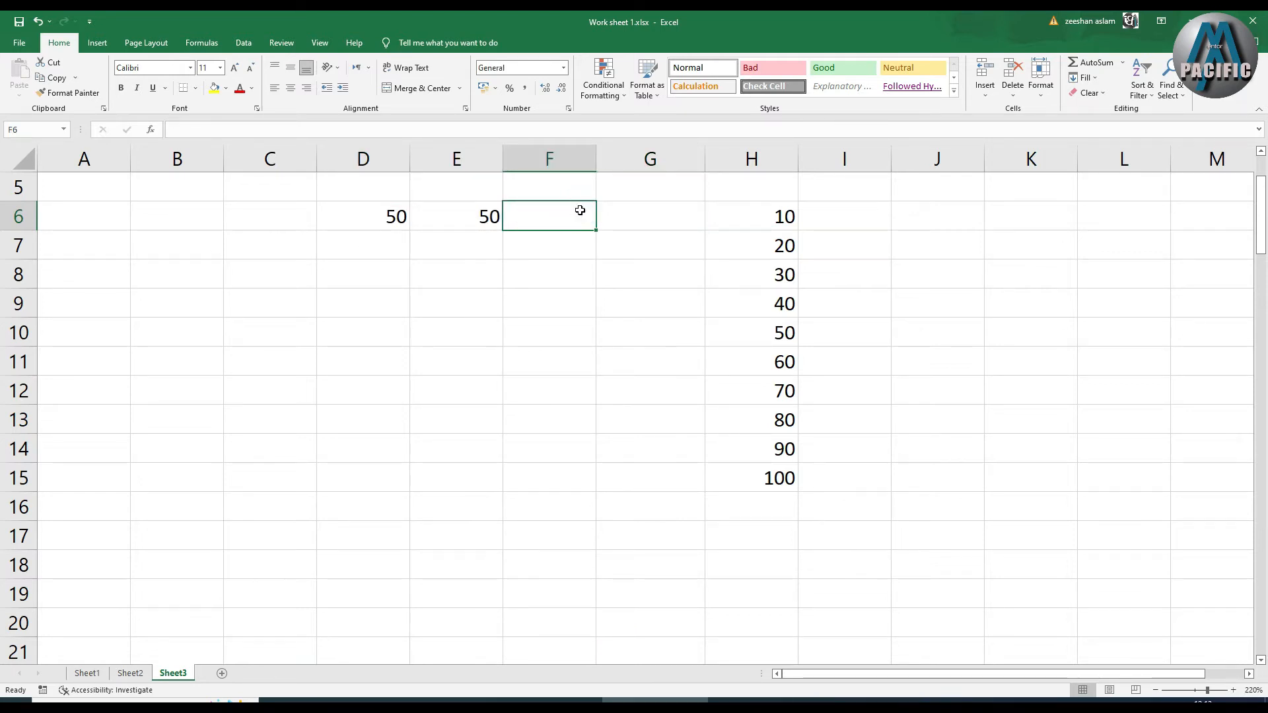
Total D6:E6 in cell F6 with the AutoSum Sum function
{"action": "left_click_drag", "start_coordinate": [394, 216], "coordinate": [504, 220]}
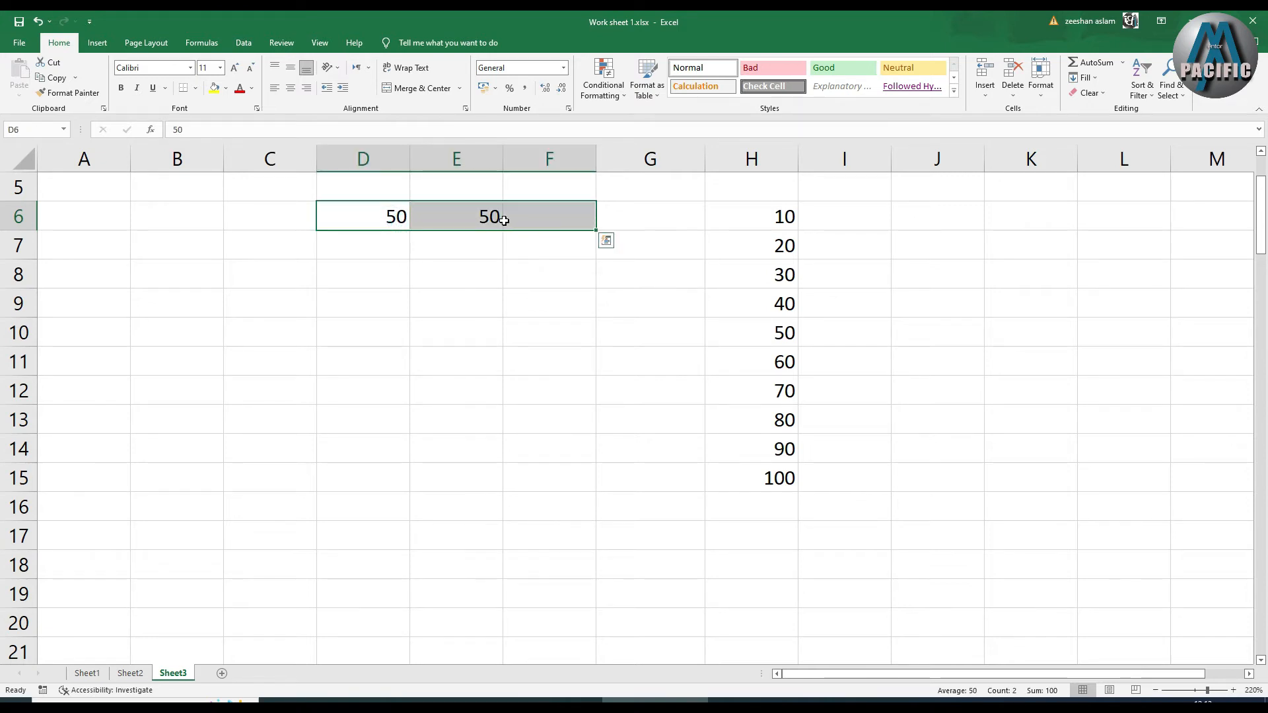
{"action": "left_click", "coordinate": [1123, 62]}
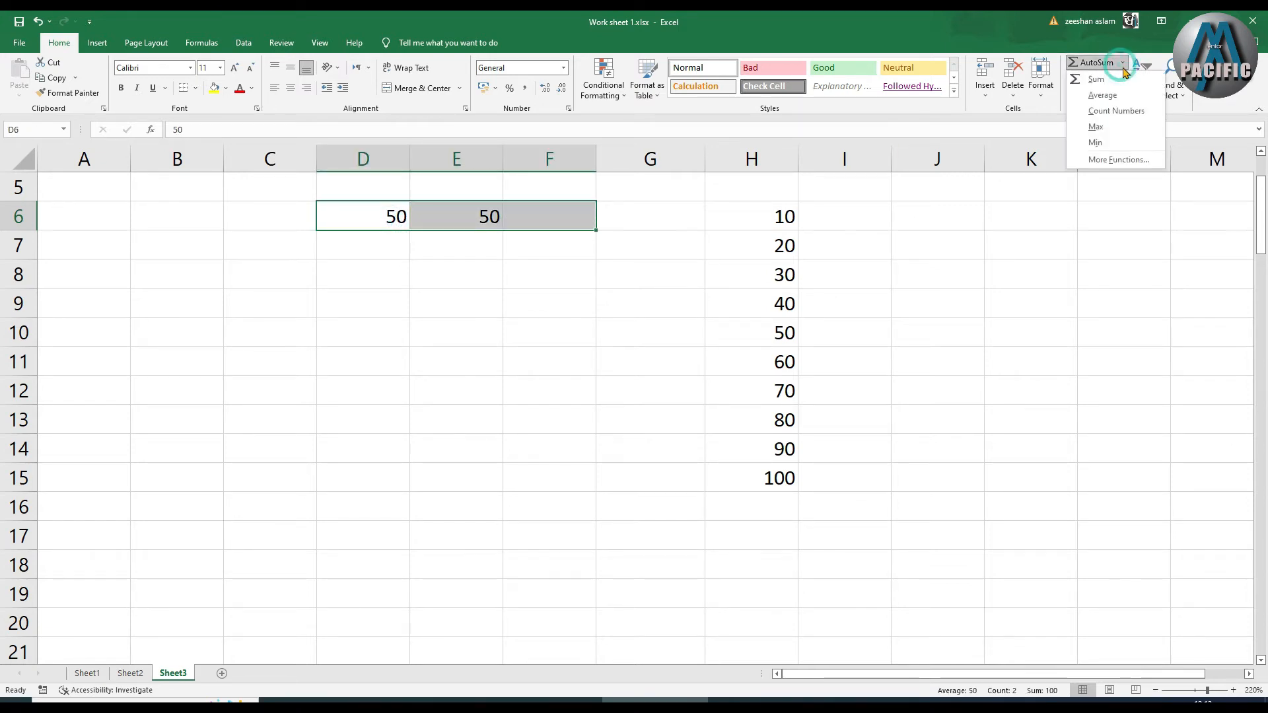
{"action": "left_click", "coordinate": [1102, 79]}
{"action": "left_click", "coordinate": [560, 219]}
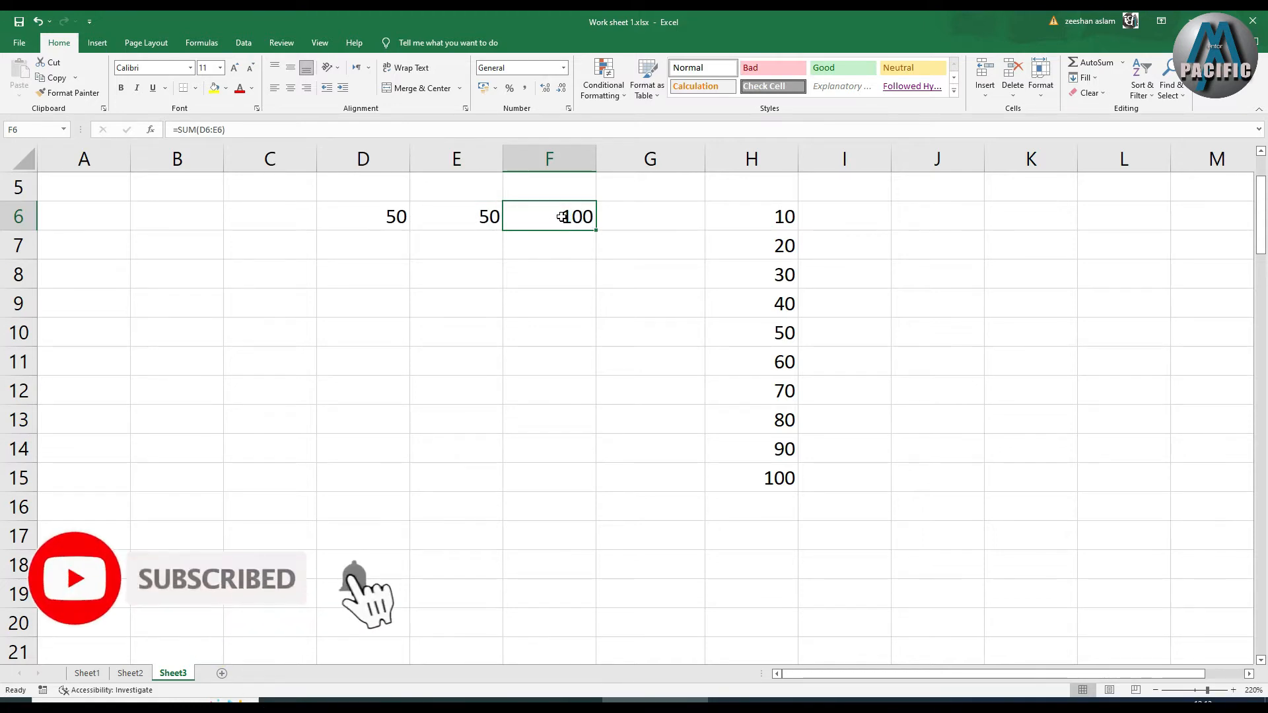
Change the value in cell E6 to 500
{"action": "double_click", "coordinate": [447, 222]}
{"action": "key", "text": "Delete"}
{"action": "key", "text": "Delete"}
{"action": "type", "text": "500"}
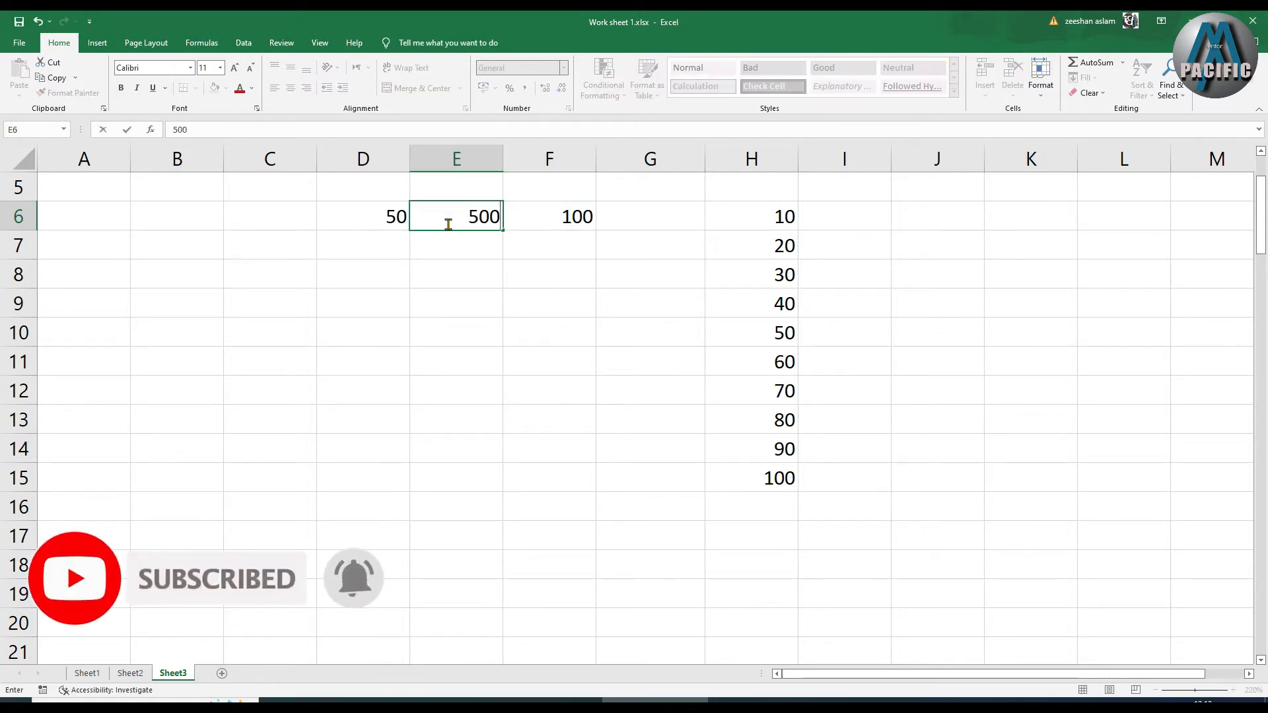
{"action": "key", "text": "Return"}
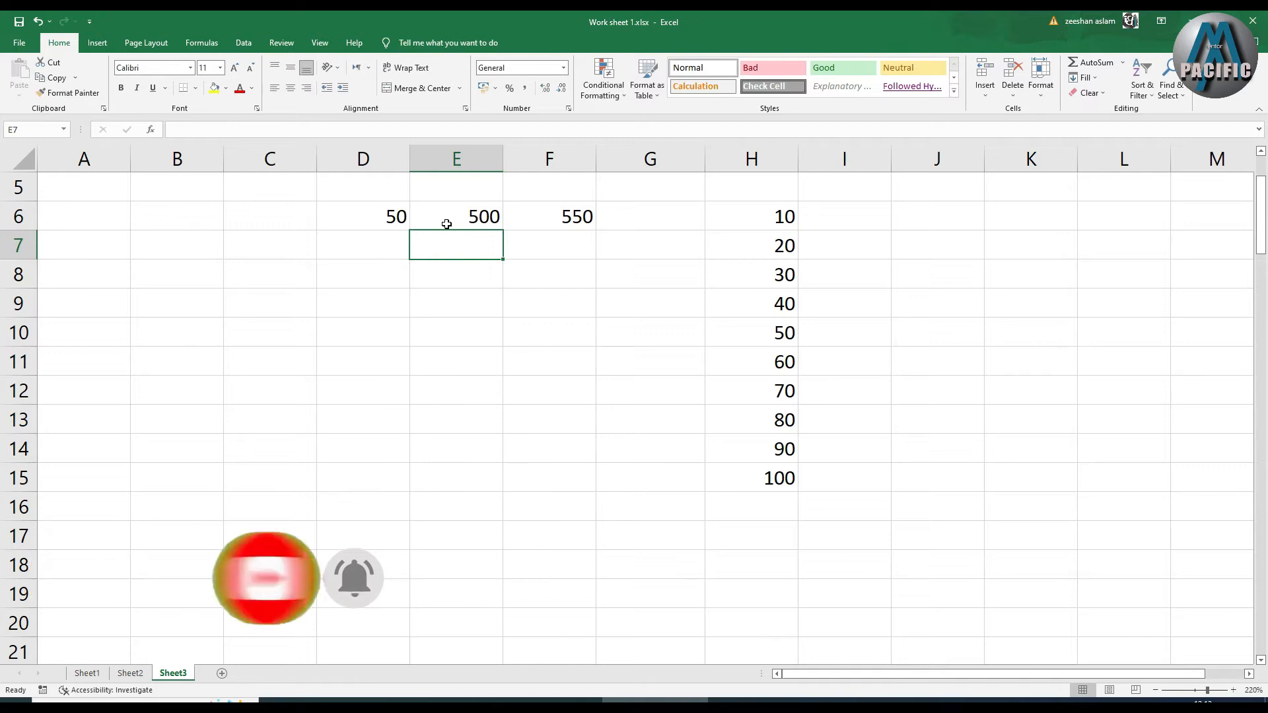
Total the number series H6:H15 in H16 with the AutoSum Sum function
{"action": "left_click_drag", "start_coordinate": [766, 213], "coordinate": [767, 477]}
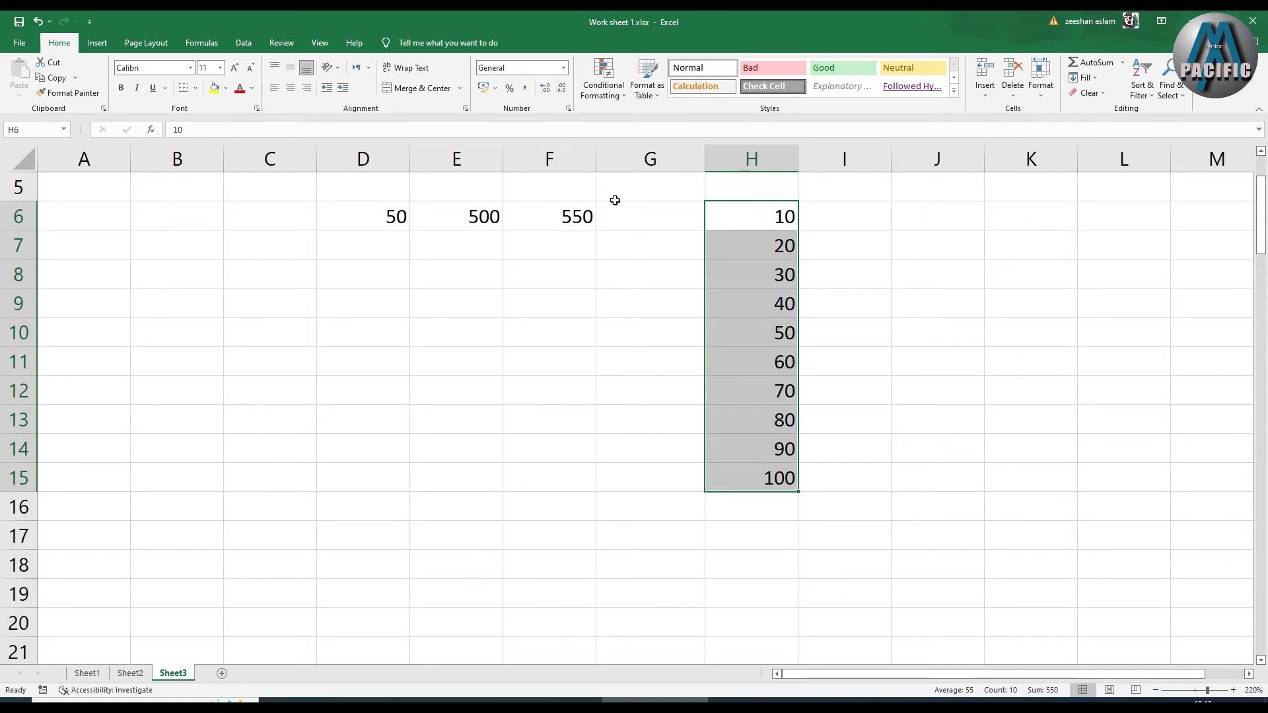
{"action": "left_click", "coordinate": [1124, 63]}
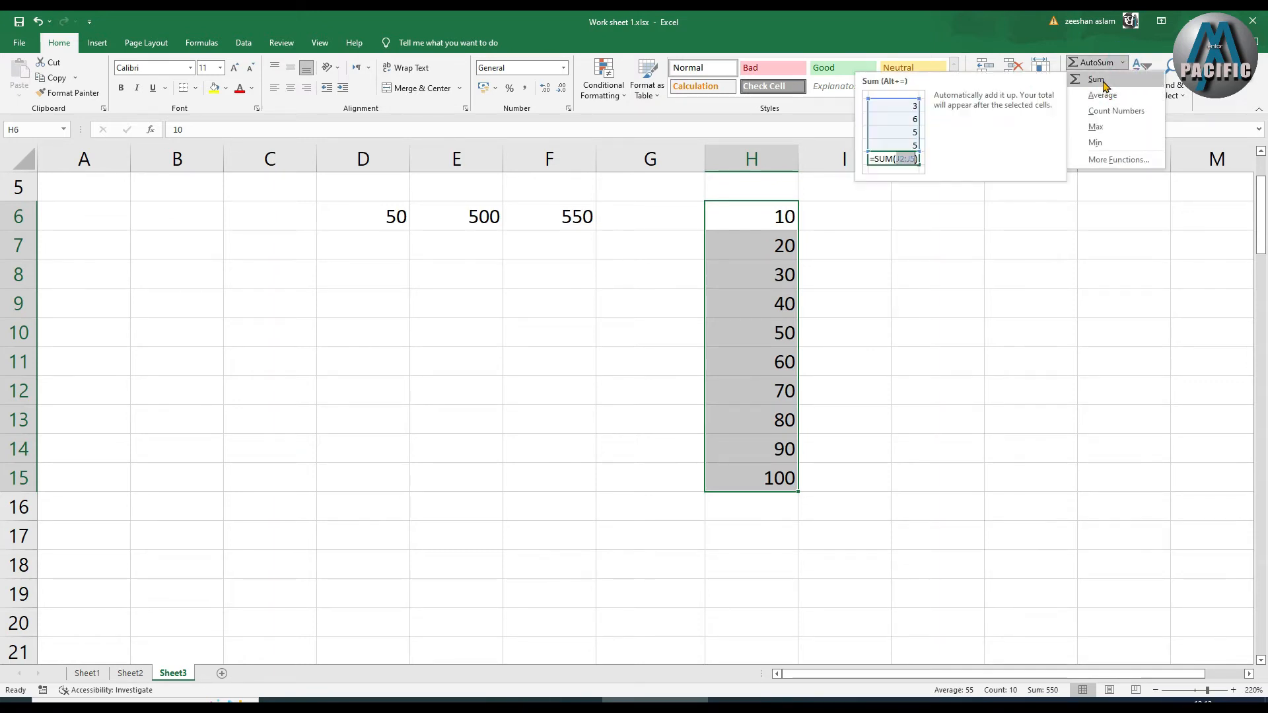
{"action": "left_click", "coordinate": [1103, 84]}
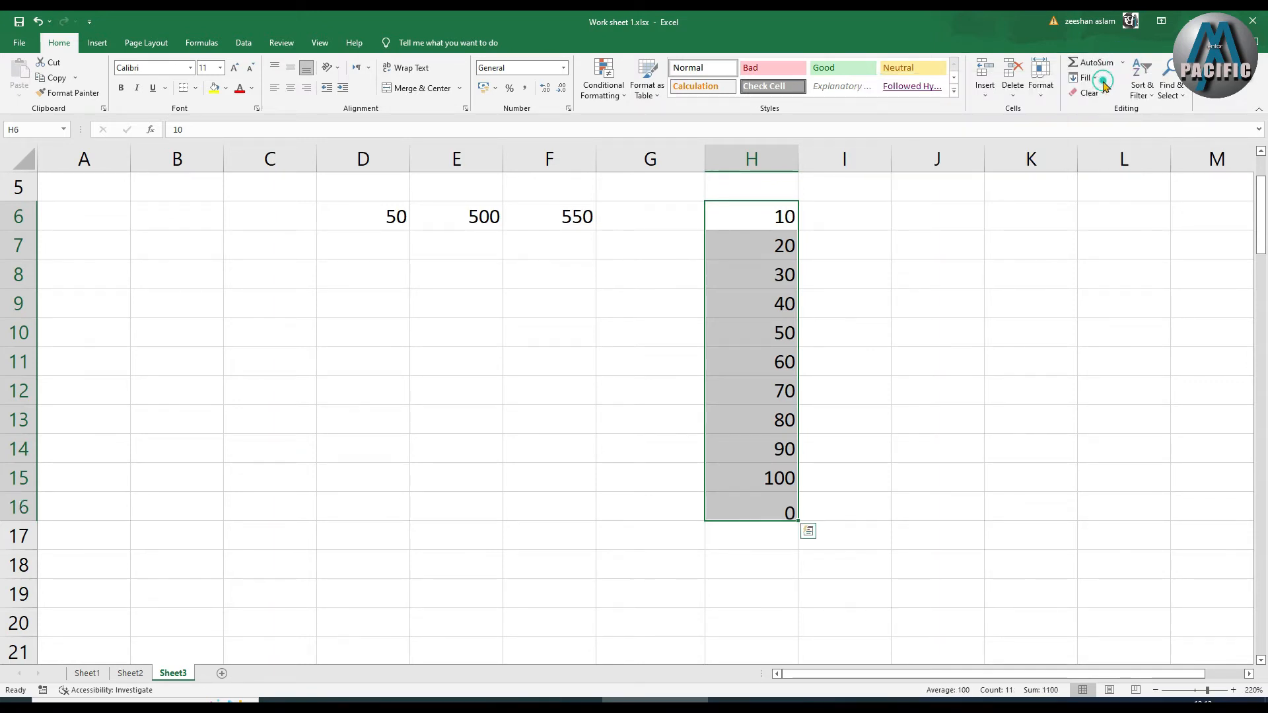
{"action": "left_click", "coordinate": [745, 513]}
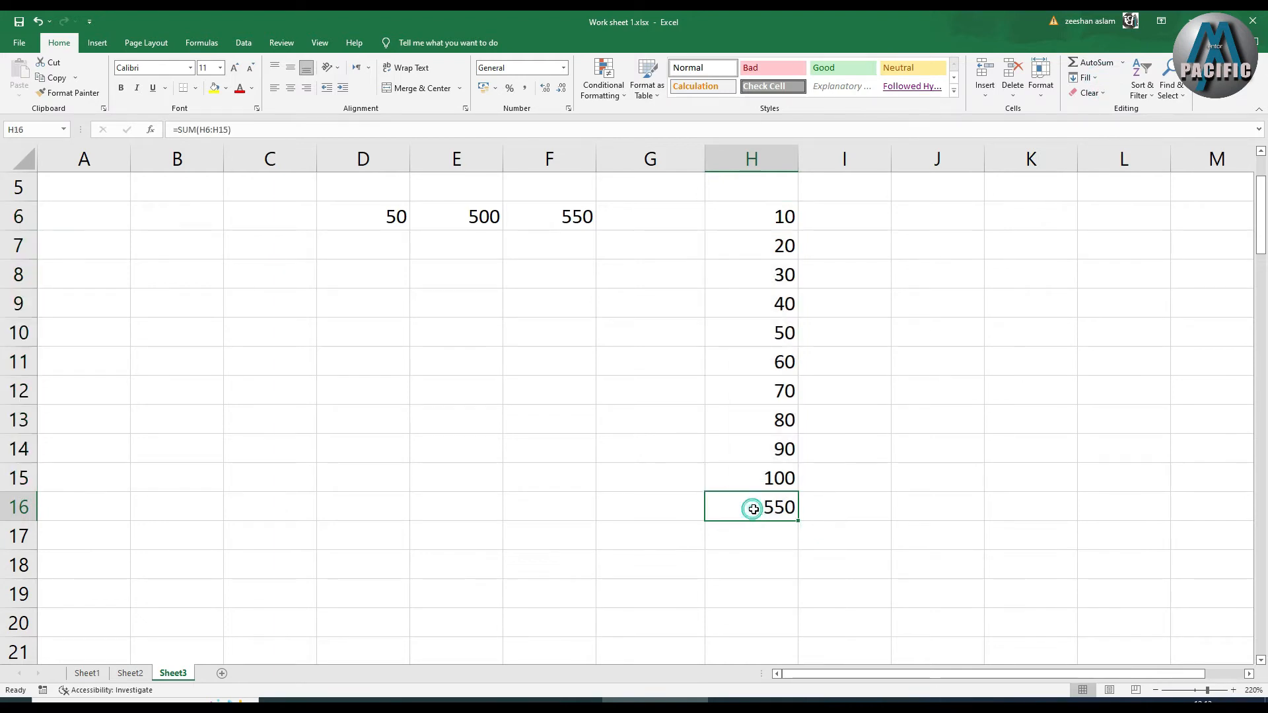
Examine the SUM function and its range in the formula of H16, leaving the formula uncommitted
{"action": "left_click_drag", "start_coordinate": [174, 130], "coordinate": [238, 130]}
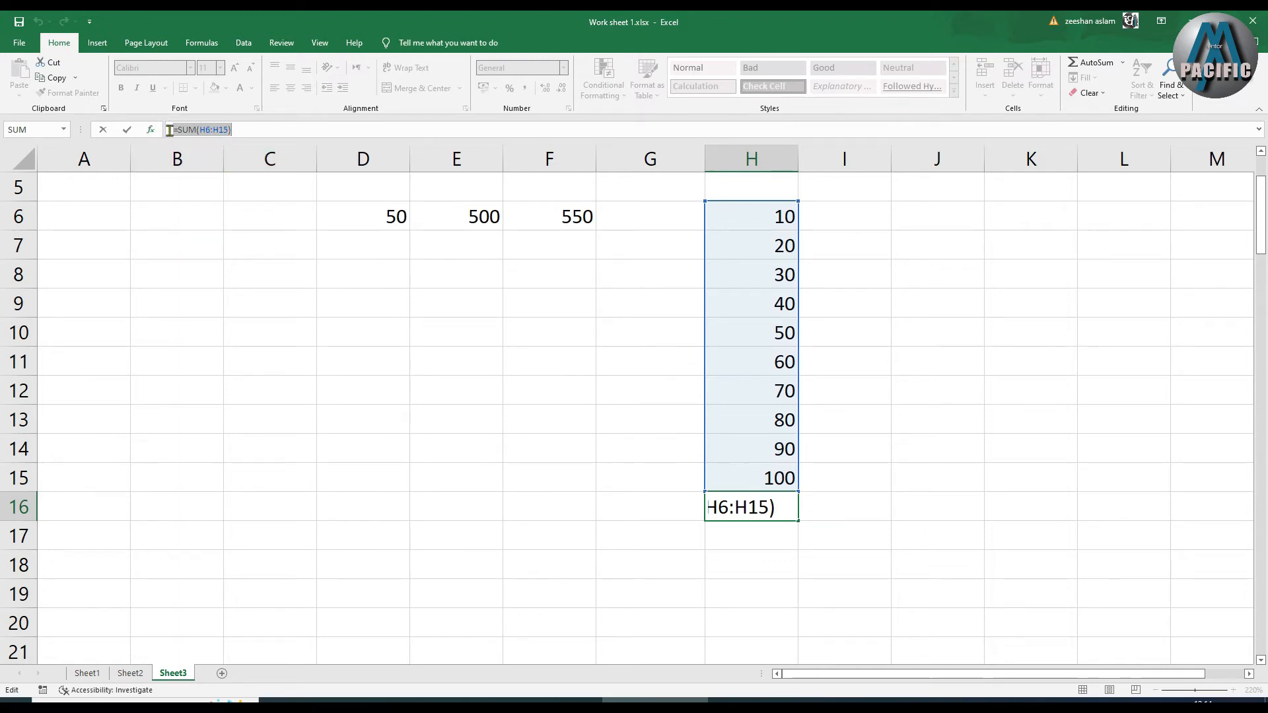
{"action": "left_click", "coordinate": [185, 127]}
{"action": "double_click", "coordinate": [183, 129]}
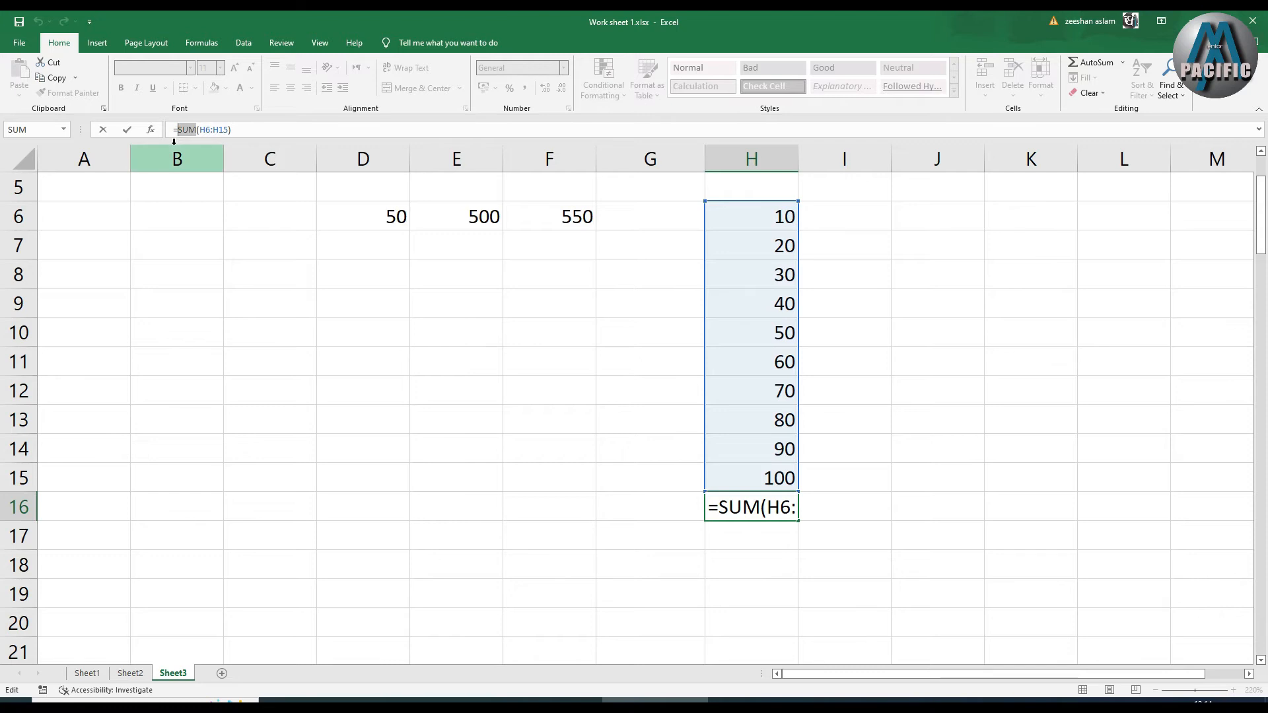
{"action": "left_click", "coordinate": [949, 322]}
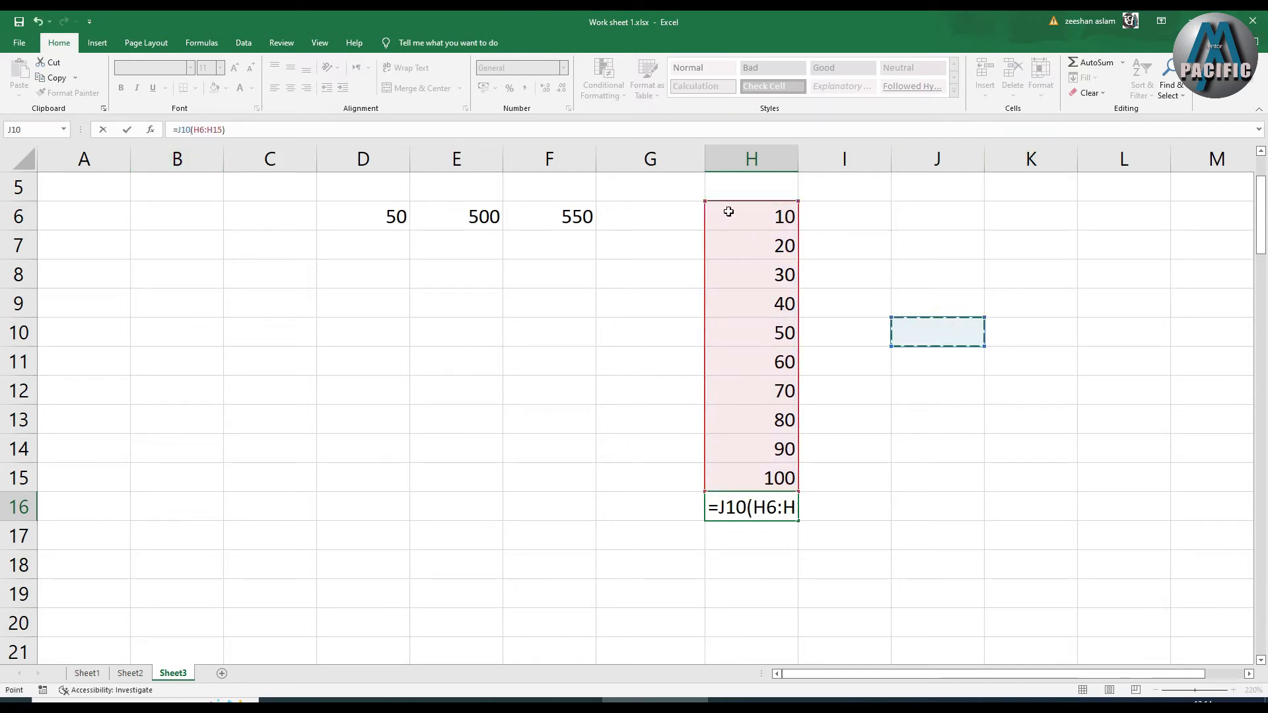
{"action": "key", "text": "Escape"}
Calculate the average of H6:H15 in H17 with the AutoSum Average function
{"action": "left_click_drag", "start_coordinate": [729, 209], "coordinate": [798, 473]}
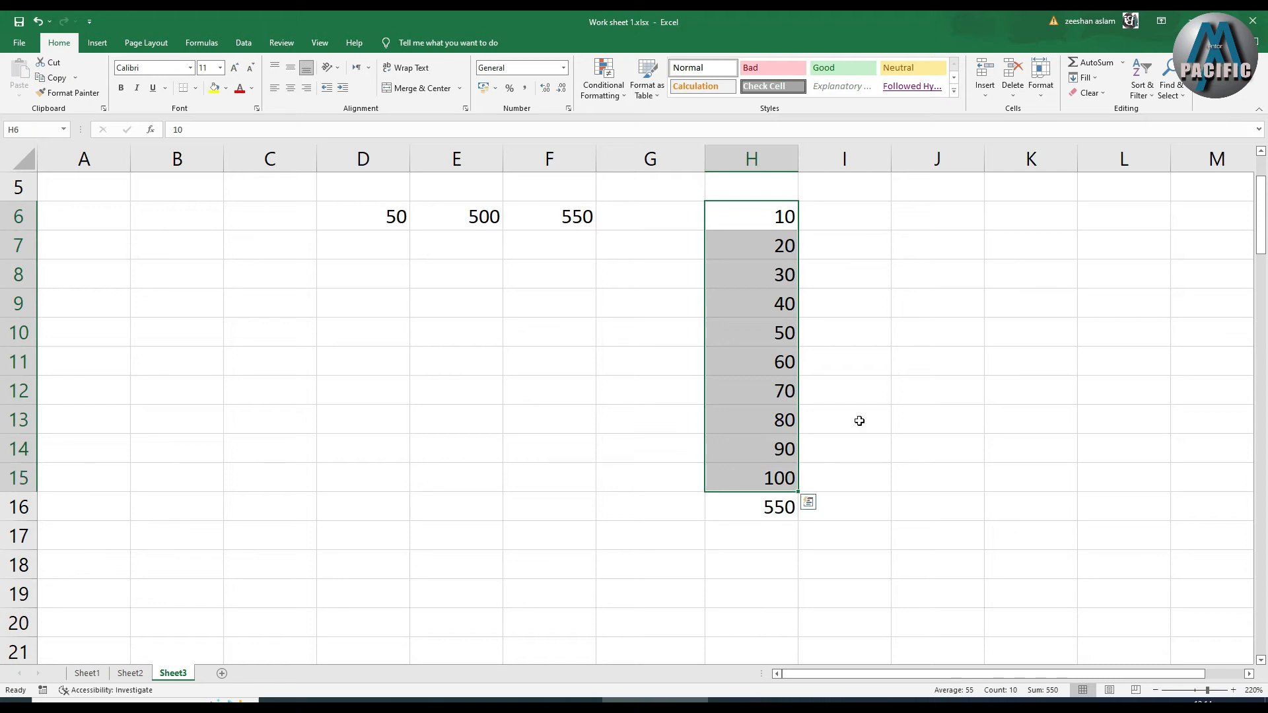
{"action": "left_click", "coordinate": [1122, 62]}
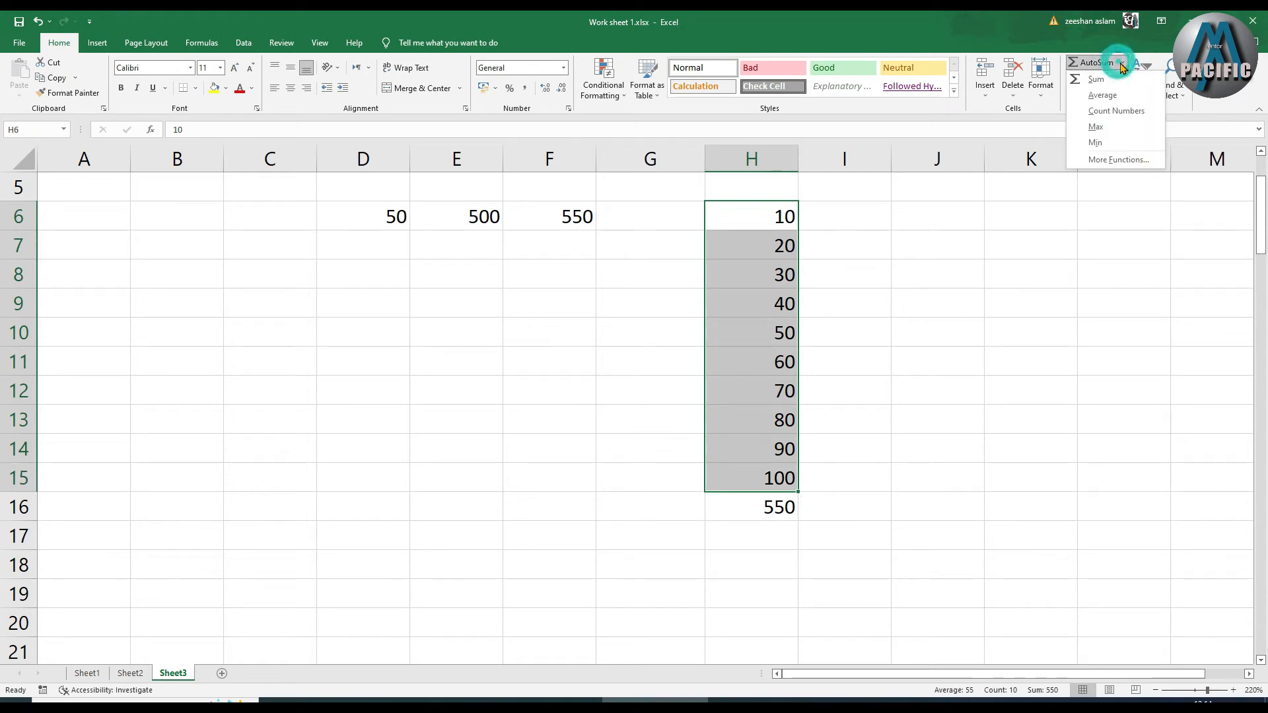
{"action": "left_click", "coordinate": [1103, 95]}
{"action": "left_click", "coordinate": [770, 539]}
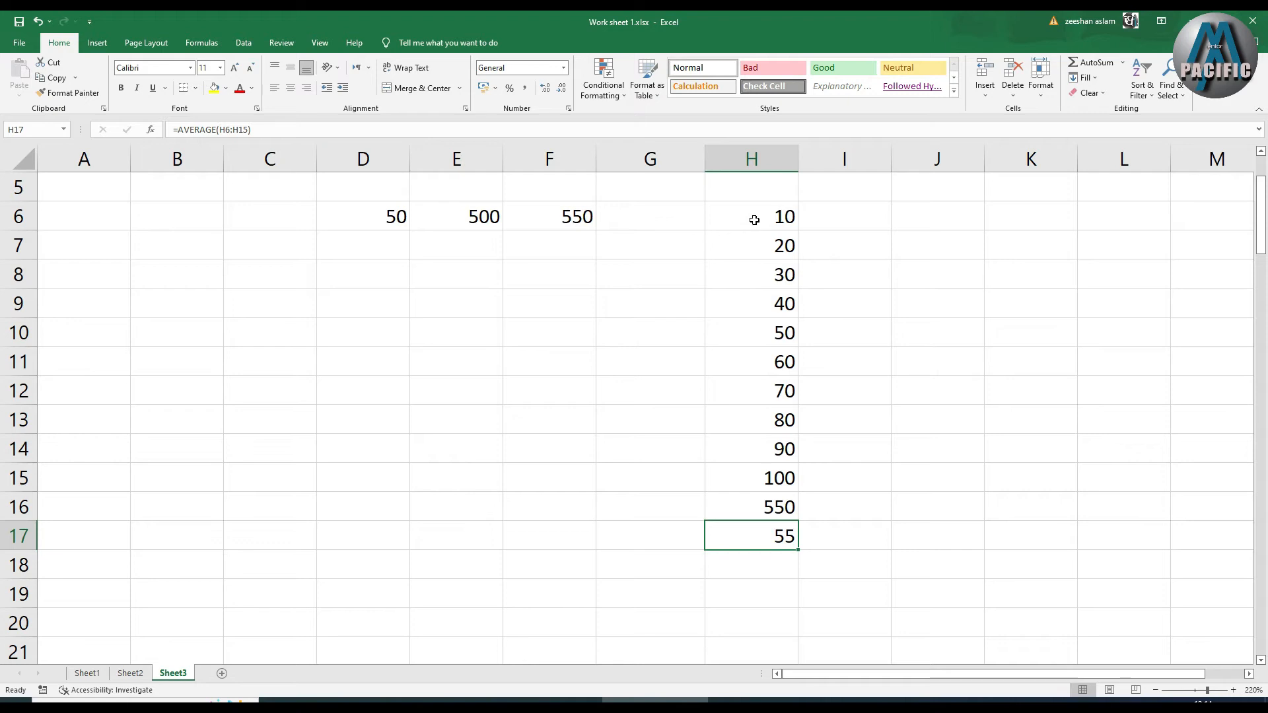
Count the numbers in H6:H15 in cell H18 with the AutoSum Count Numbers function
{"action": "left_click_drag", "start_coordinate": [755, 220], "coordinate": [768, 479]}
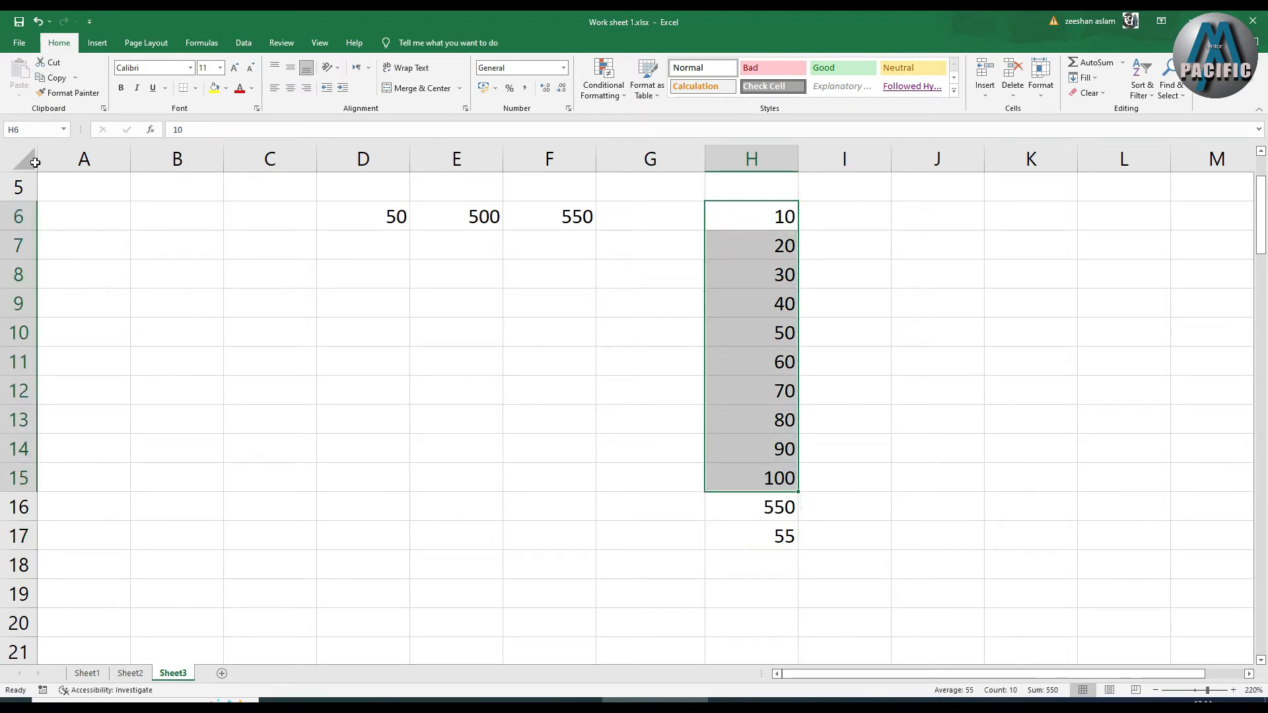
{"action": "left_click", "coordinate": [1124, 64]}
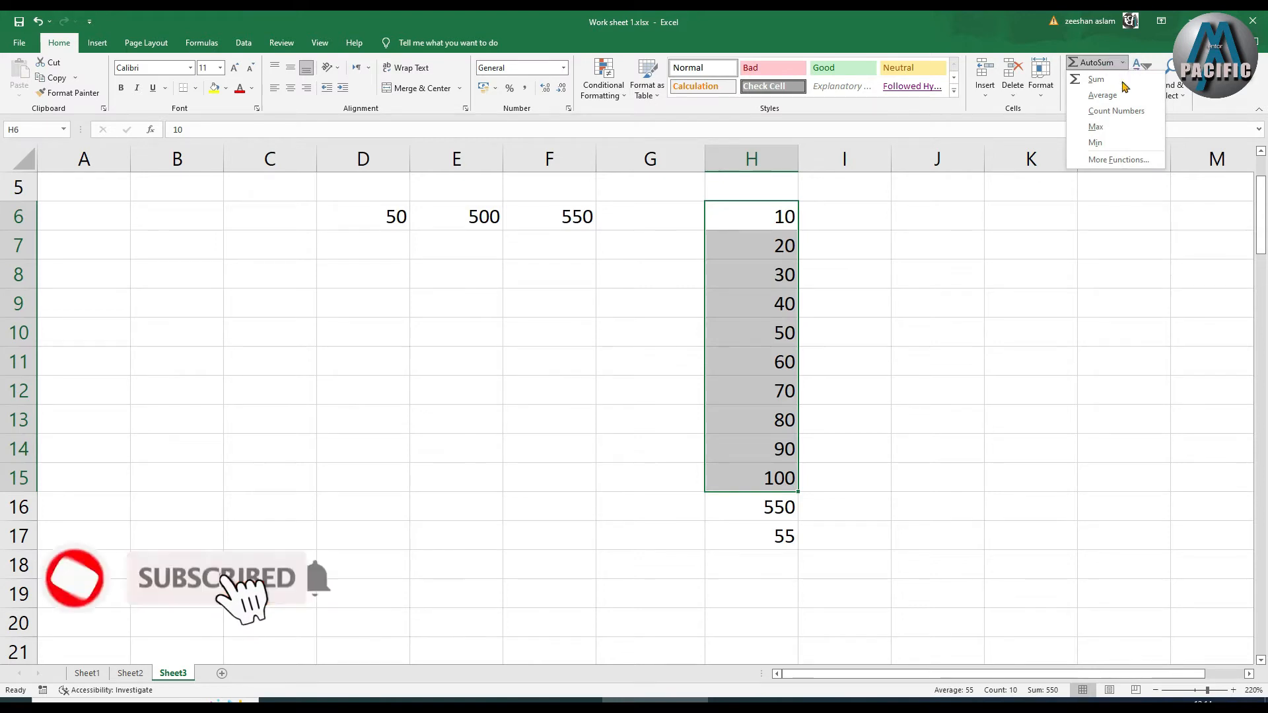
{"action": "left_click", "coordinate": [1119, 112]}
{"action": "left_click", "coordinate": [765, 585]}
{"action": "left_click", "coordinate": [768, 567]}
Find the highest value of H6:H15 in H19 with the AutoSum Max function
{"action": "left_click_drag", "start_coordinate": [757, 211], "coordinate": [761, 483]}
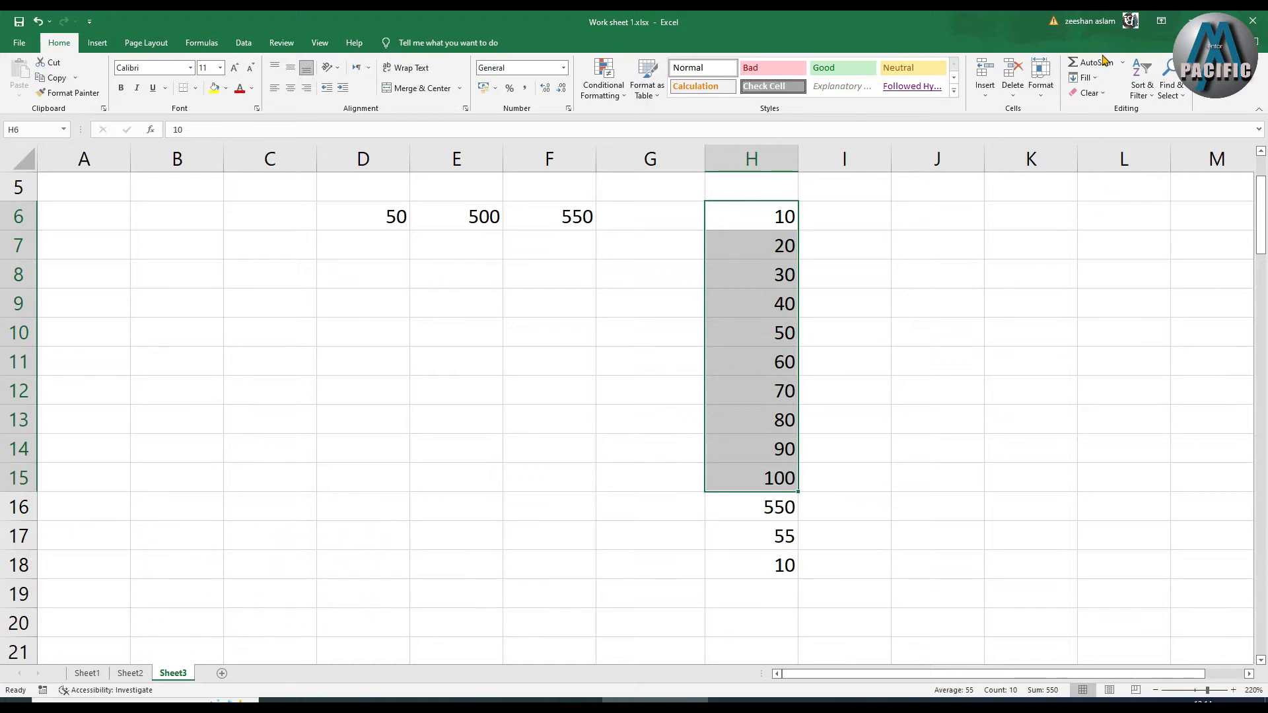
{"action": "left_click", "coordinate": [1122, 63]}
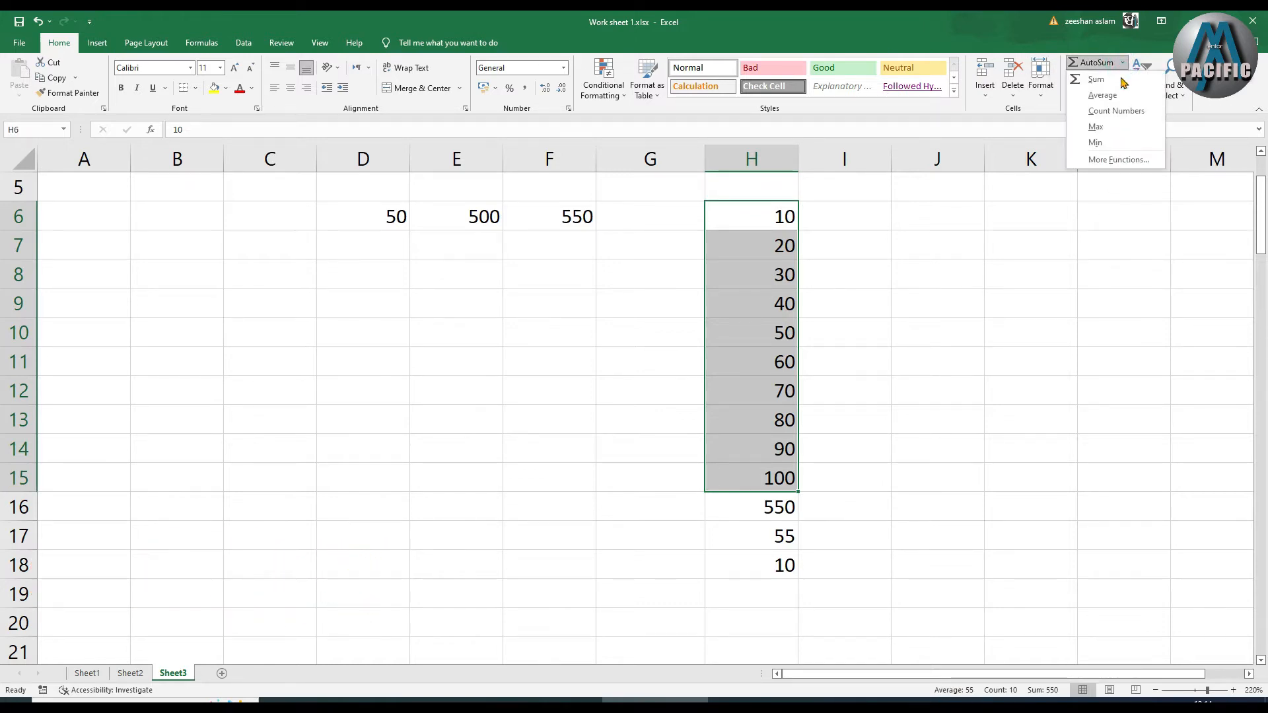
{"action": "left_click", "coordinate": [1098, 127]}
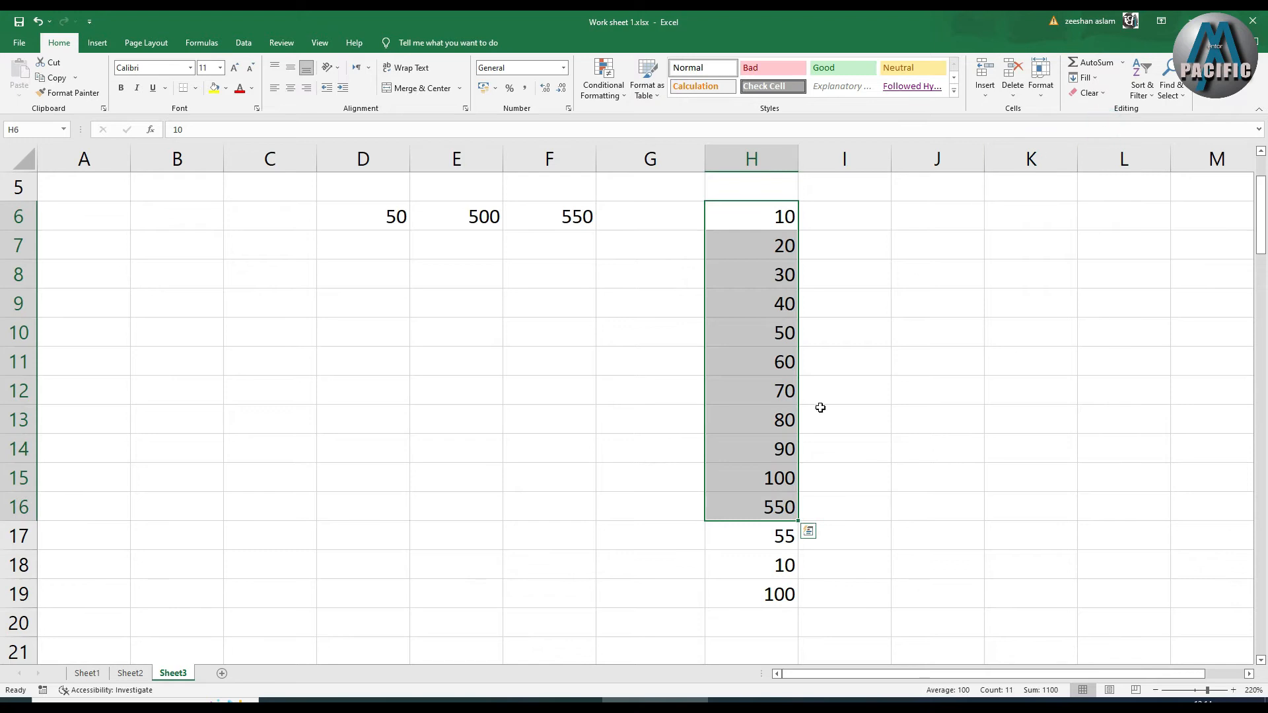
{"action": "left_click", "coordinate": [796, 588]}
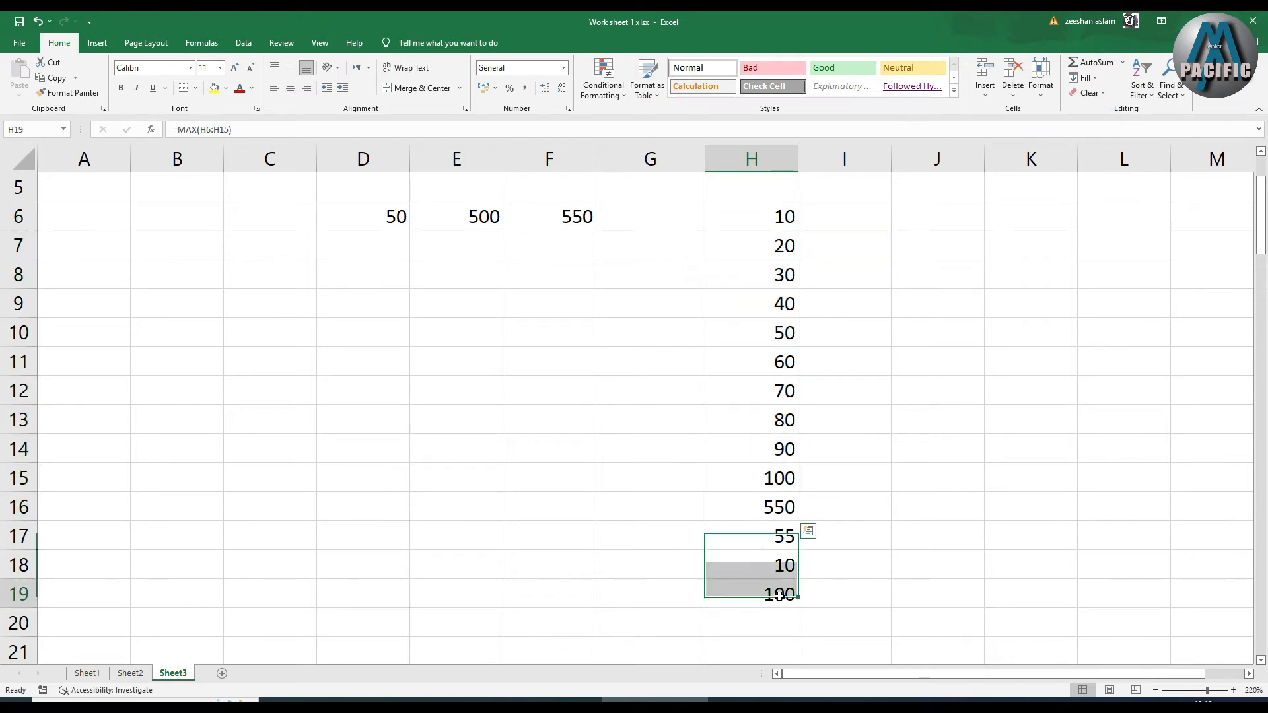
Find the lowest value of H6:H15 in H20 with the AutoSum Min function
{"action": "left_click", "coordinate": [784, 470]}
{"action": "left_click_drag", "start_coordinate": [761, 215], "coordinate": [783, 479]}
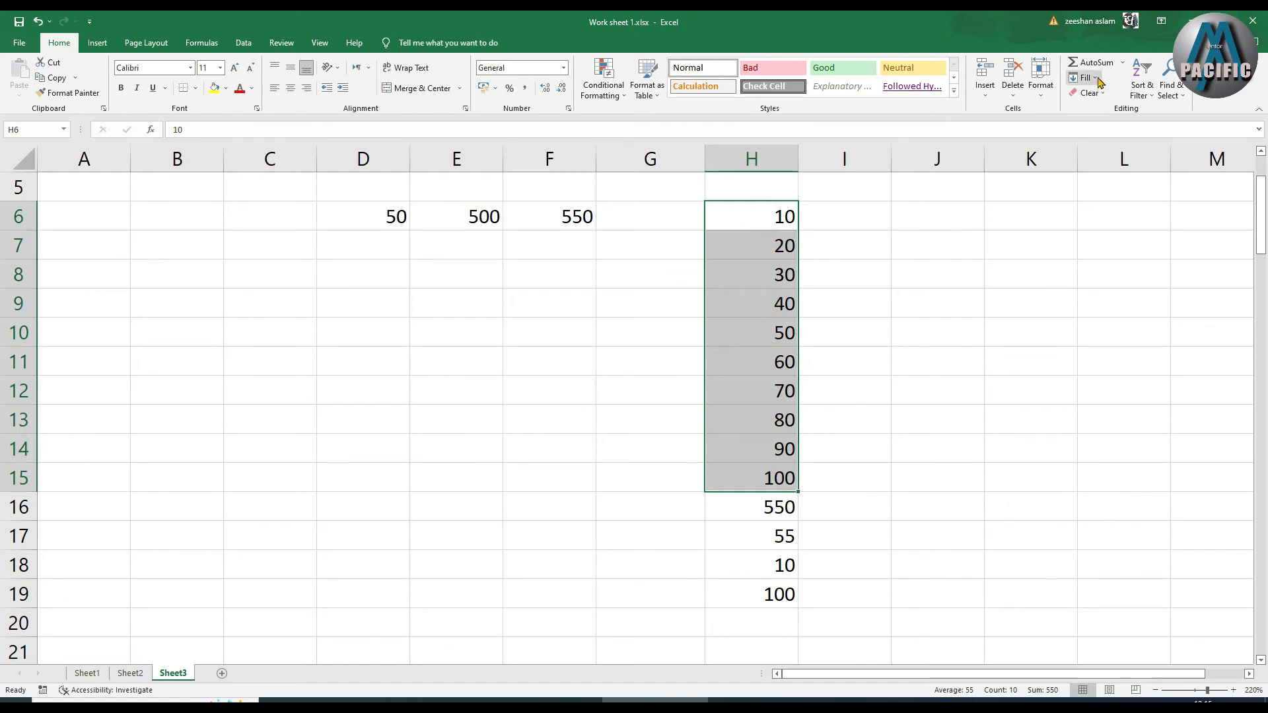
{"action": "left_click", "coordinate": [1122, 62]}
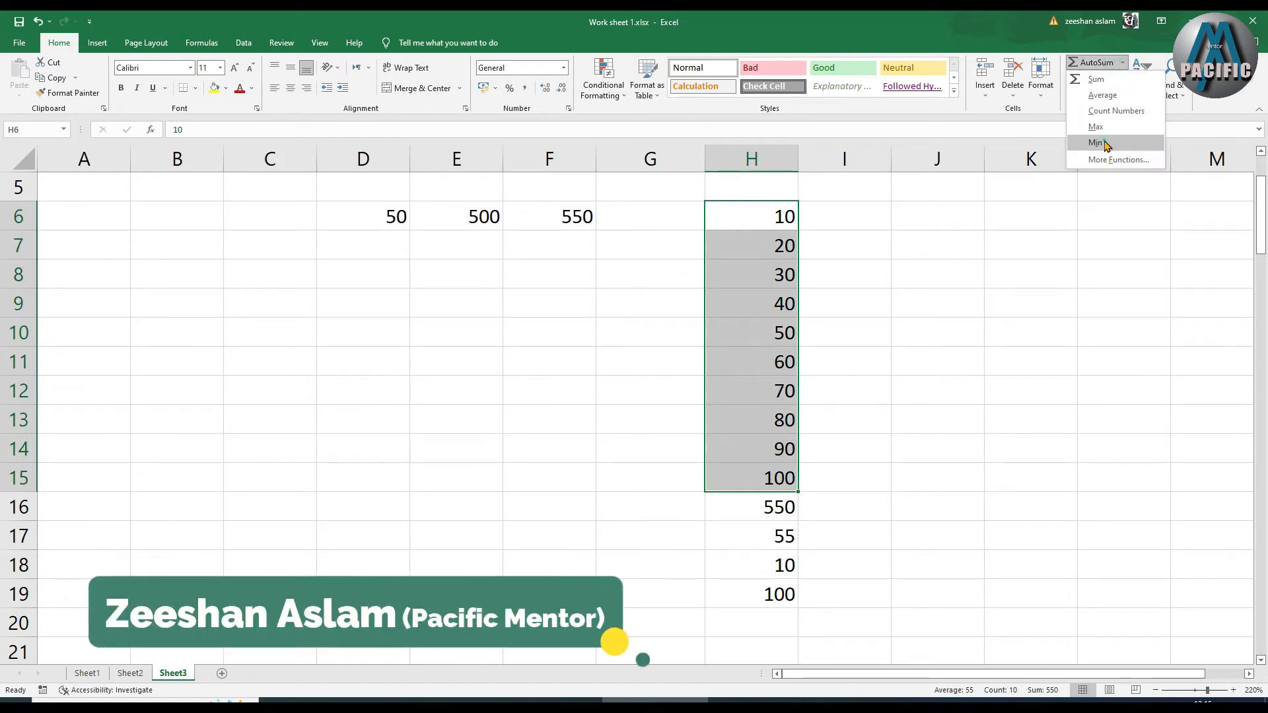
{"action": "left_click", "coordinate": [1104, 143]}
{"action": "left_click", "coordinate": [796, 620]}
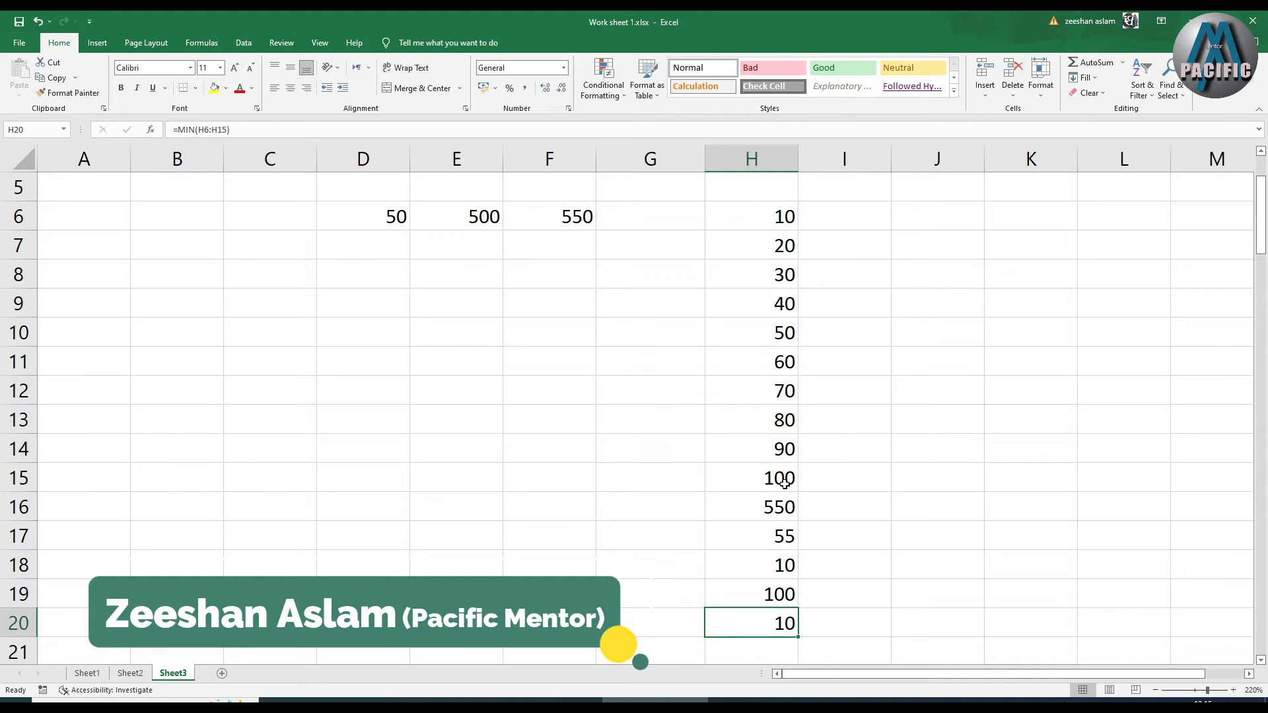
Highlight the function results in H16:H20 with a yellow fill color
{"action": "left_click", "coordinate": [783, 509]}
{"action": "left_click", "coordinate": [780, 537]}
{"action": "left_click", "coordinate": [769, 567]}
{"action": "left_click", "coordinate": [772, 595]}
{"action": "left_click_drag", "start_coordinate": [757, 512], "coordinate": [771, 631]}
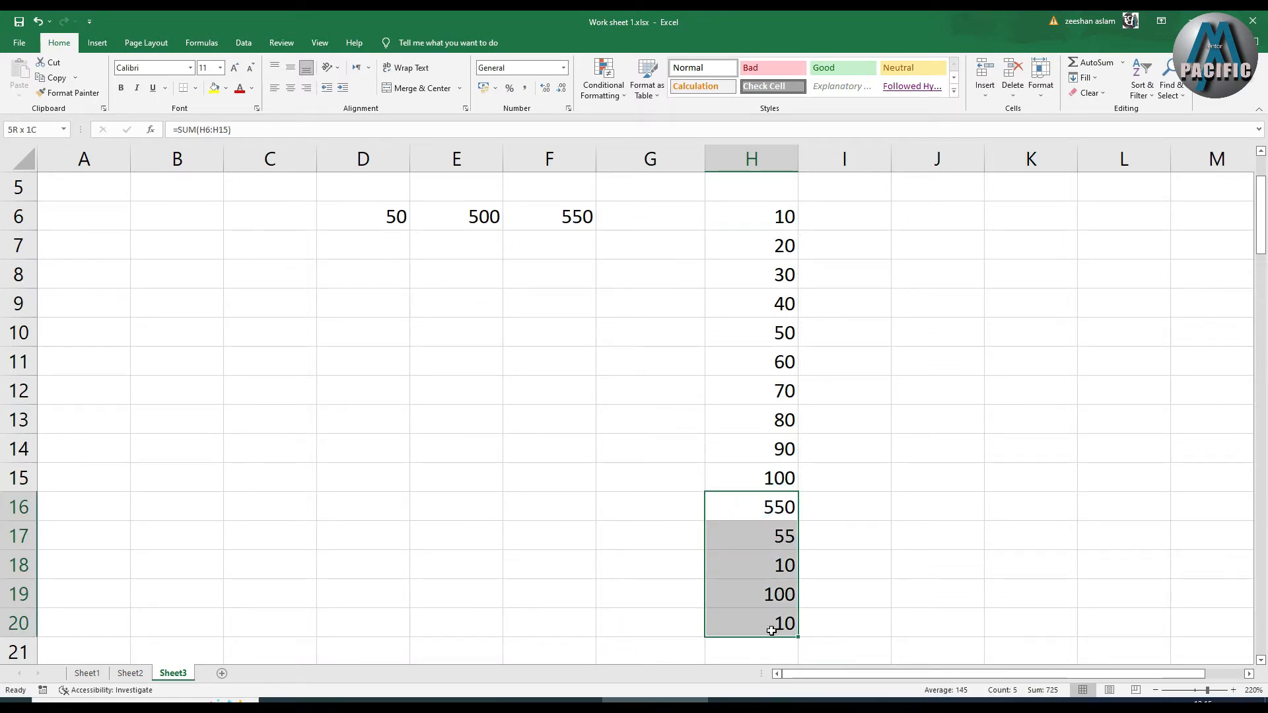
{"action": "left_click", "coordinate": [214, 88]}
{"action": "left_click", "coordinate": [810, 586]}
{"action": "left_click", "coordinate": [747, 502]}
{"action": "left_click_drag", "start_coordinate": [746, 501], "coordinate": [760, 631]}
{"action": "left_click", "coordinate": [931, 563]}
{"action": "scroll", "coordinate": [902, 552], "scroll_direction": "down", "scroll_amount": 1}
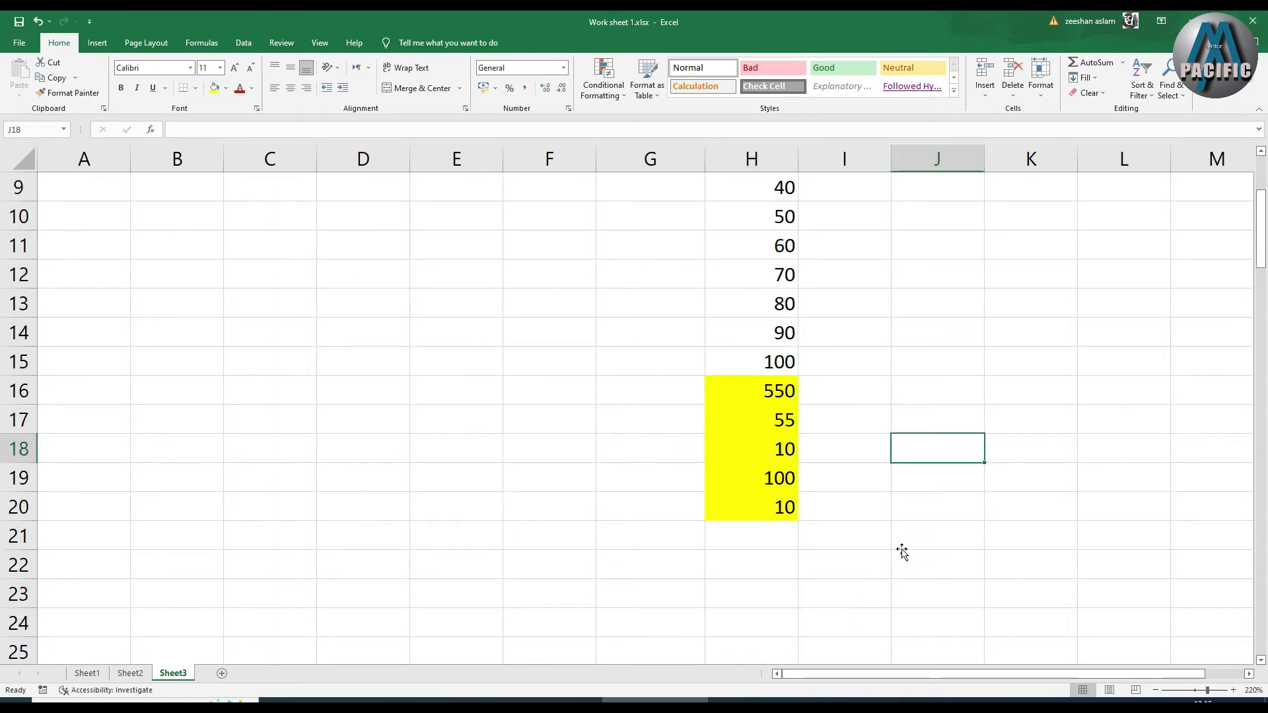
Check the function formulas in H16:H20 one by one and change the value in H12 to 500
{"action": "scroll", "coordinate": [902, 553], "scroll_direction": "down", "scroll_amount": 1}
{"action": "left_click", "coordinate": [796, 362]}
{"action": "left_click", "coordinate": [777, 395]}
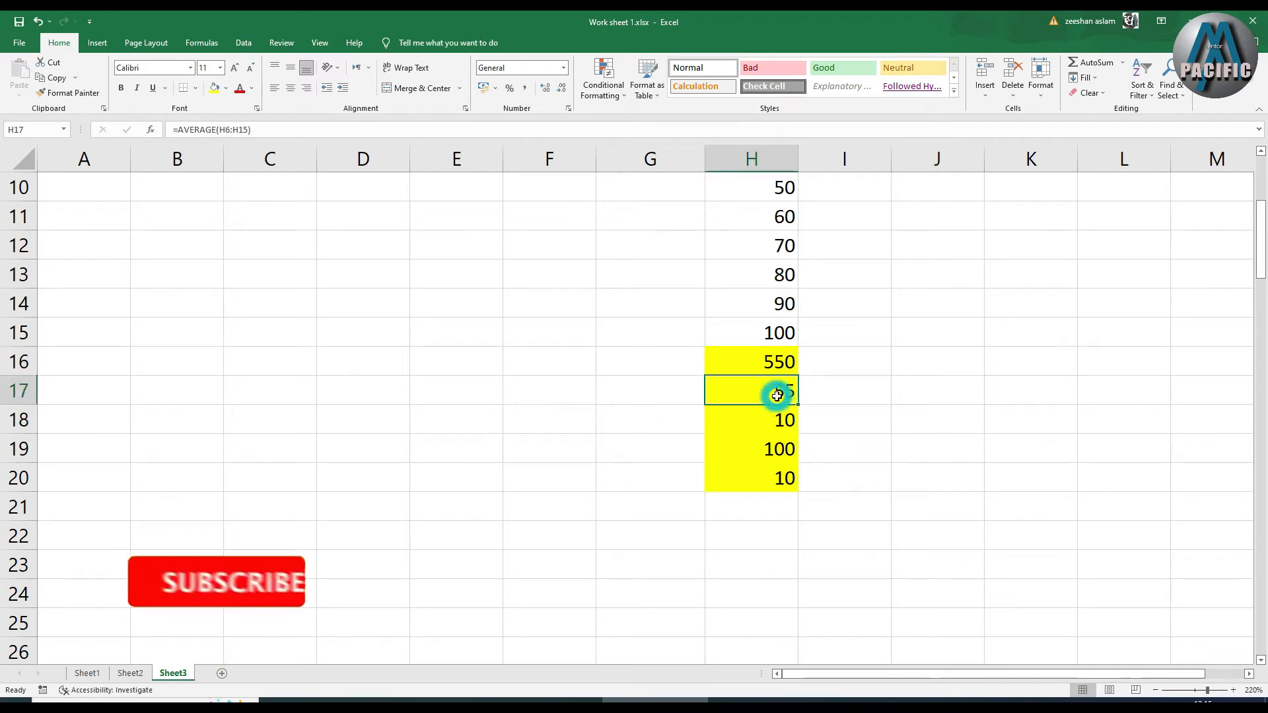
{"action": "left_click", "coordinate": [773, 421]}
{"action": "left_click", "coordinate": [768, 446]}
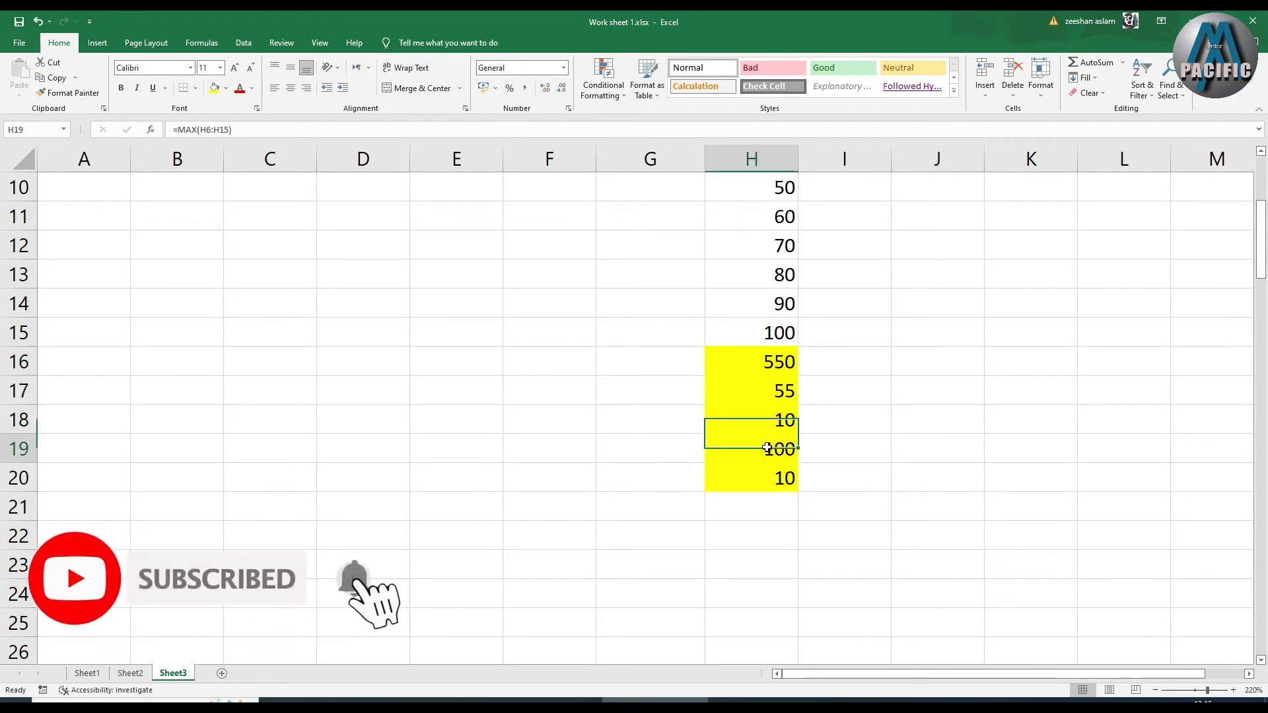
{"action": "left_click", "coordinate": [766, 480]}
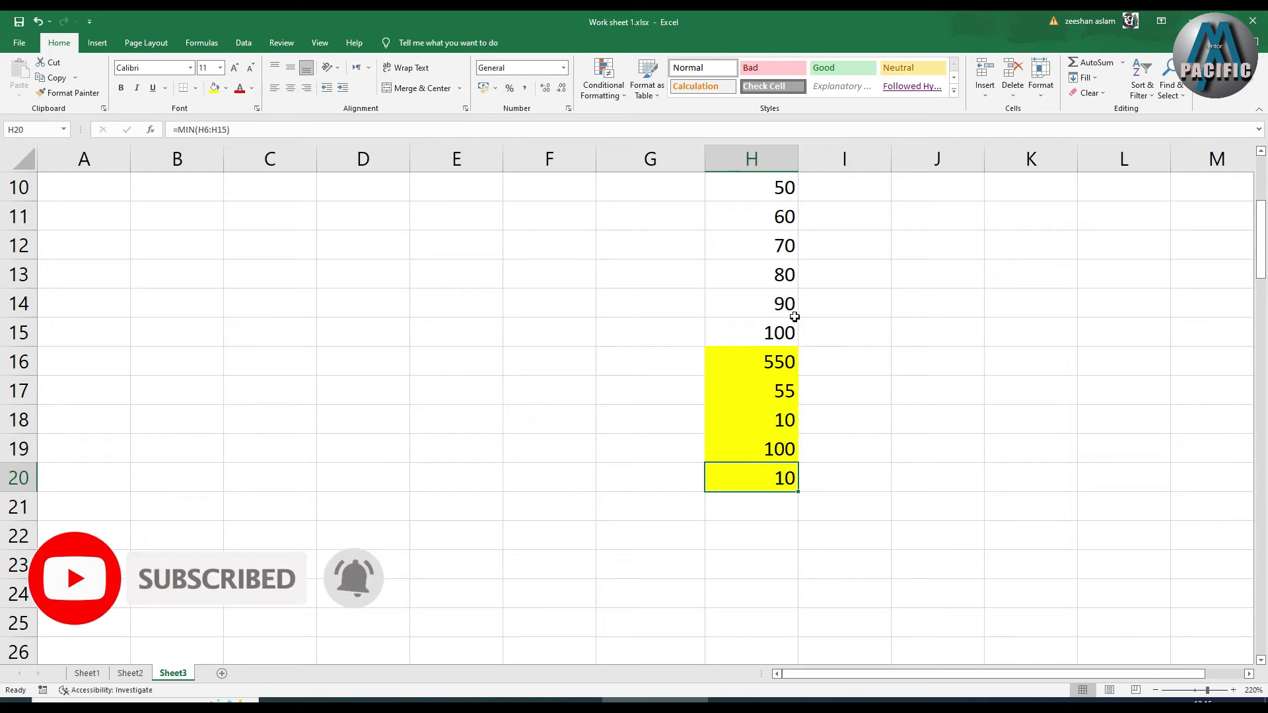
{"action": "left_click", "coordinate": [775, 248]}
{"action": "type", "text": "500"}
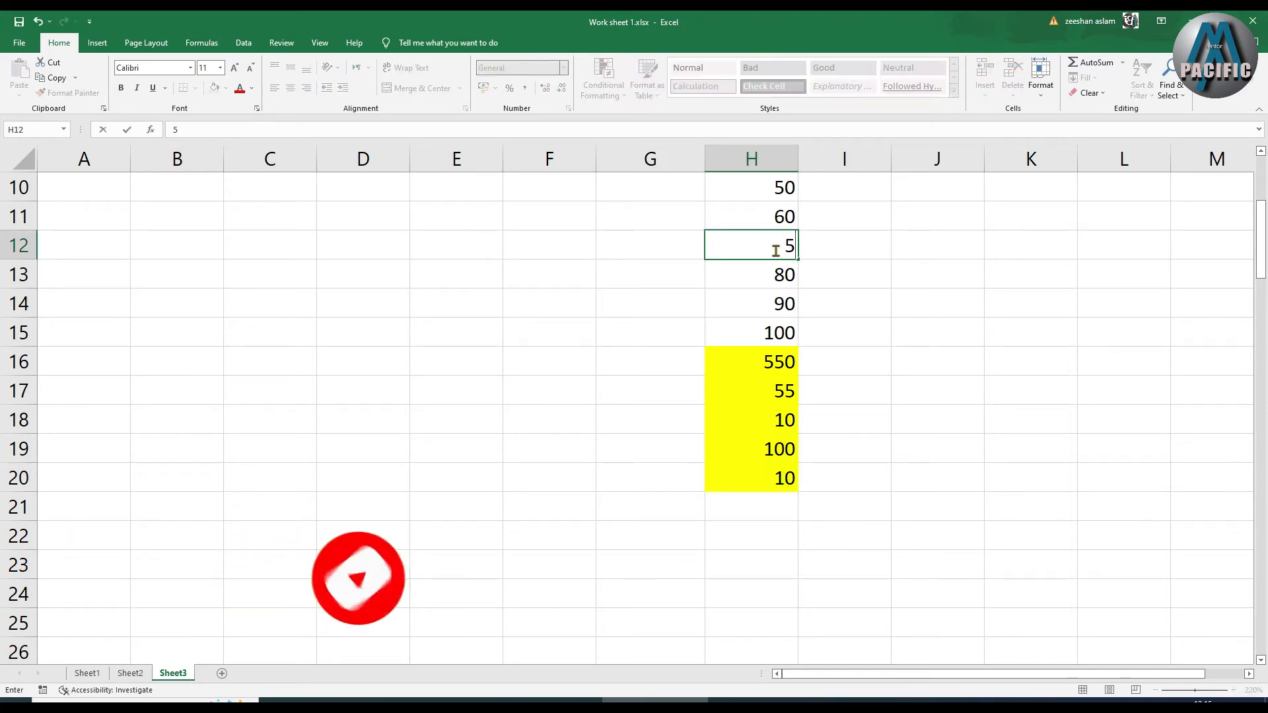
{"action": "key", "text": "Return"}
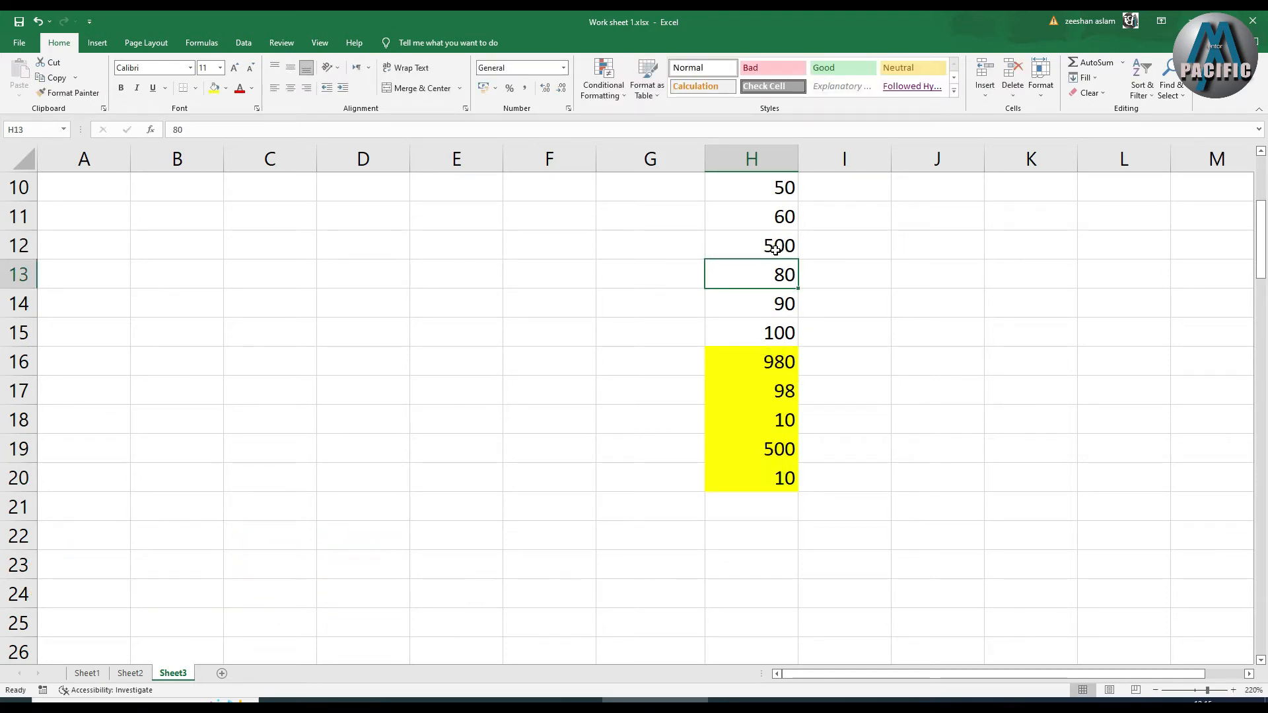
Recheck each function result in H16:H20 and change the value in H13 to 5
{"action": "left_click", "coordinate": [792, 361]}
{"action": "left_click", "coordinate": [791, 381]}
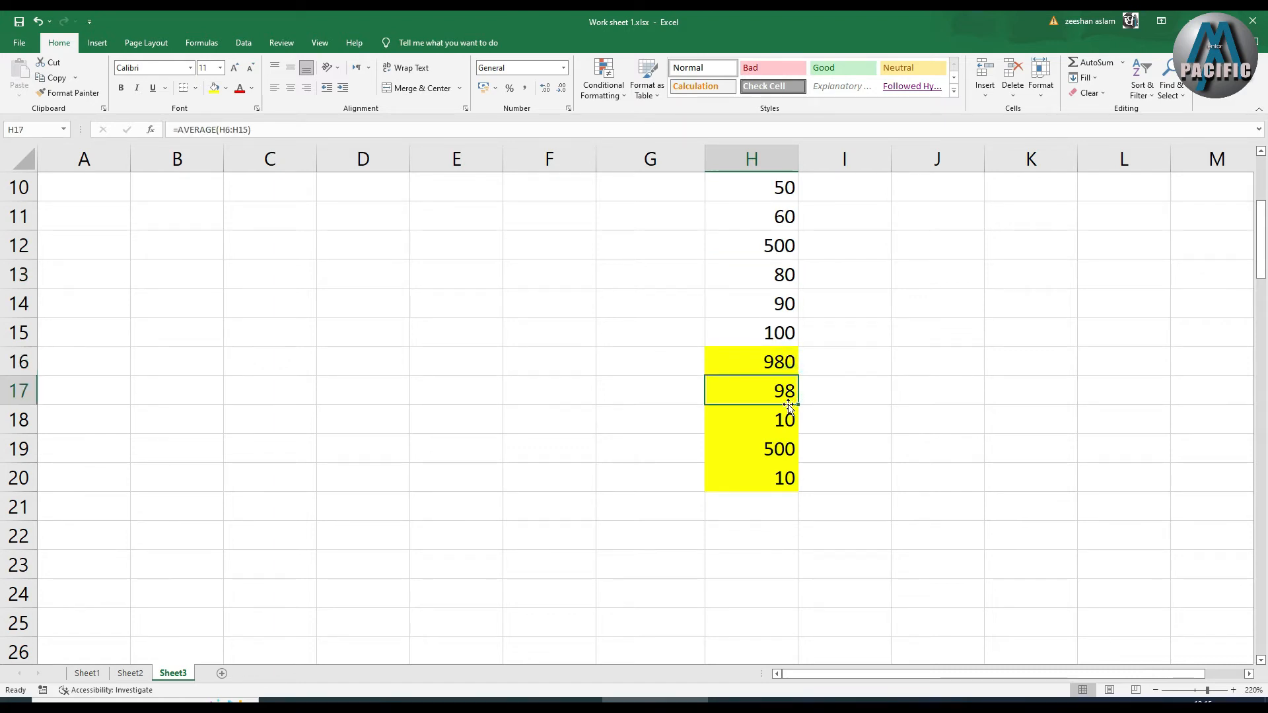
{"action": "left_click", "coordinate": [787, 415]}
{"action": "left_click", "coordinate": [792, 453]}
{"action": "left_click", "coordinate": [793, 479]}
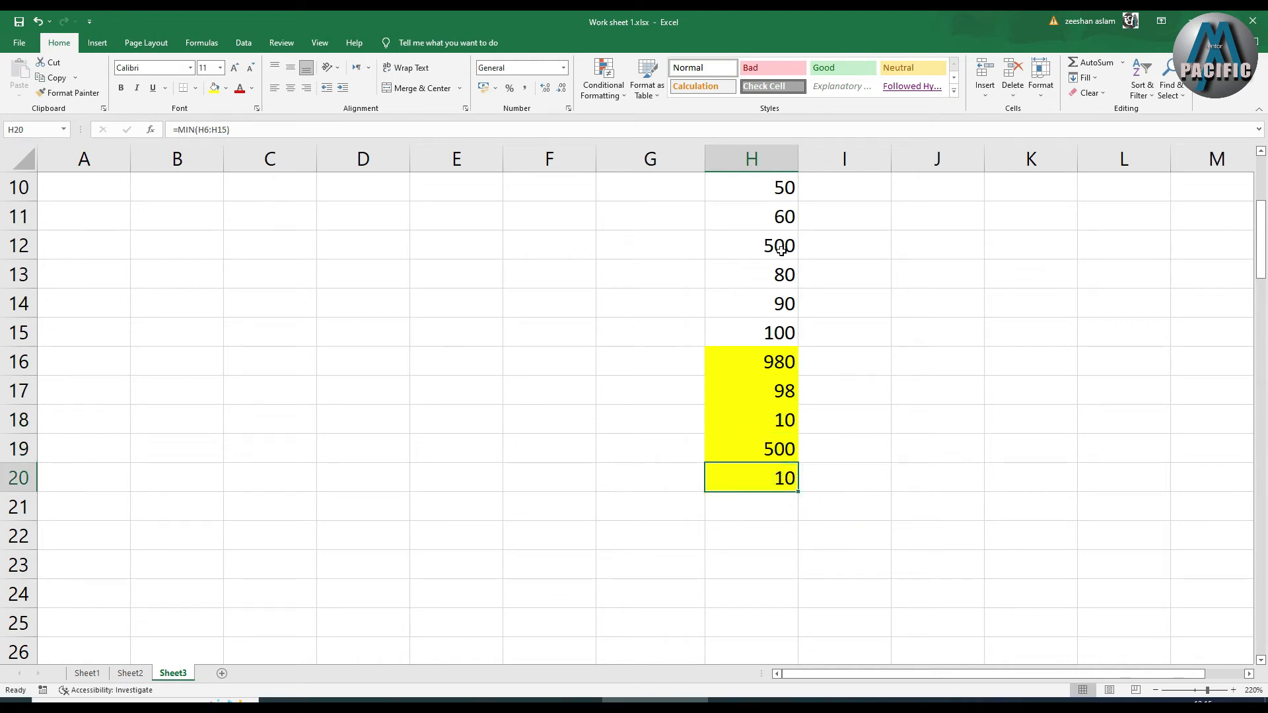
{"action": "left_click", "coordinate": [778, 277]}
{"action": "type", "text": "5"}
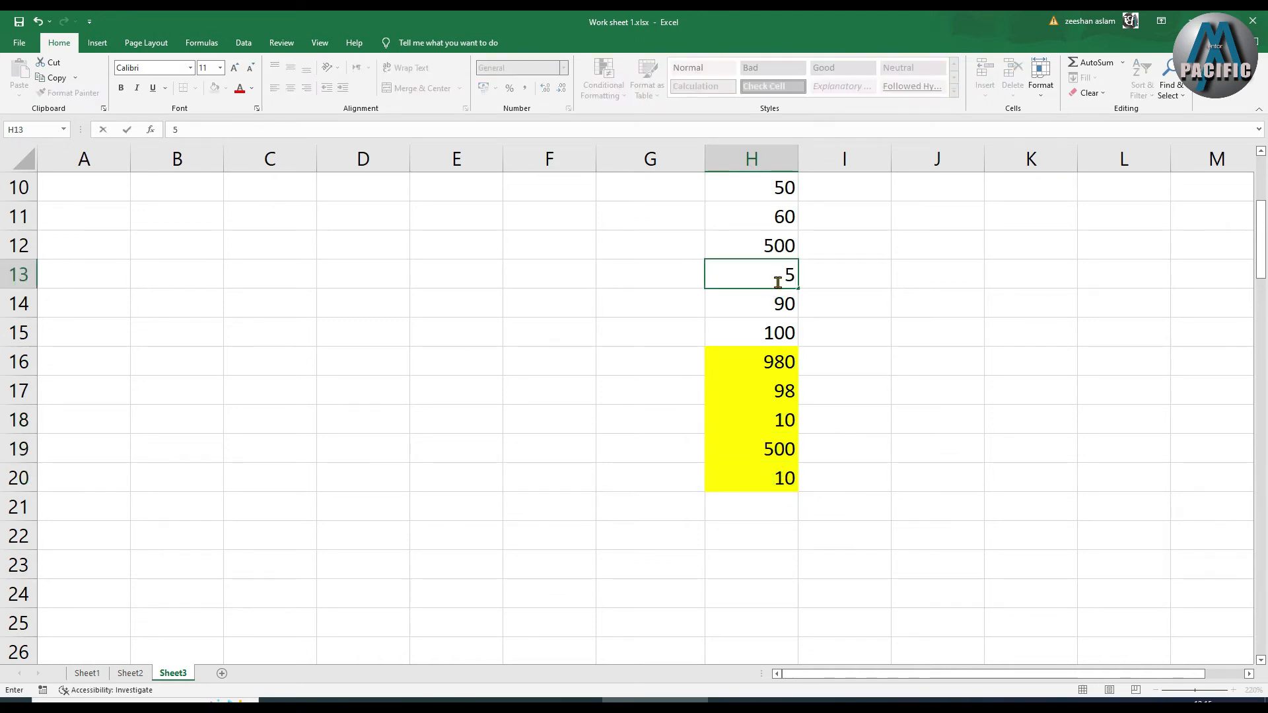
{"action": "key", "text": "Return"}
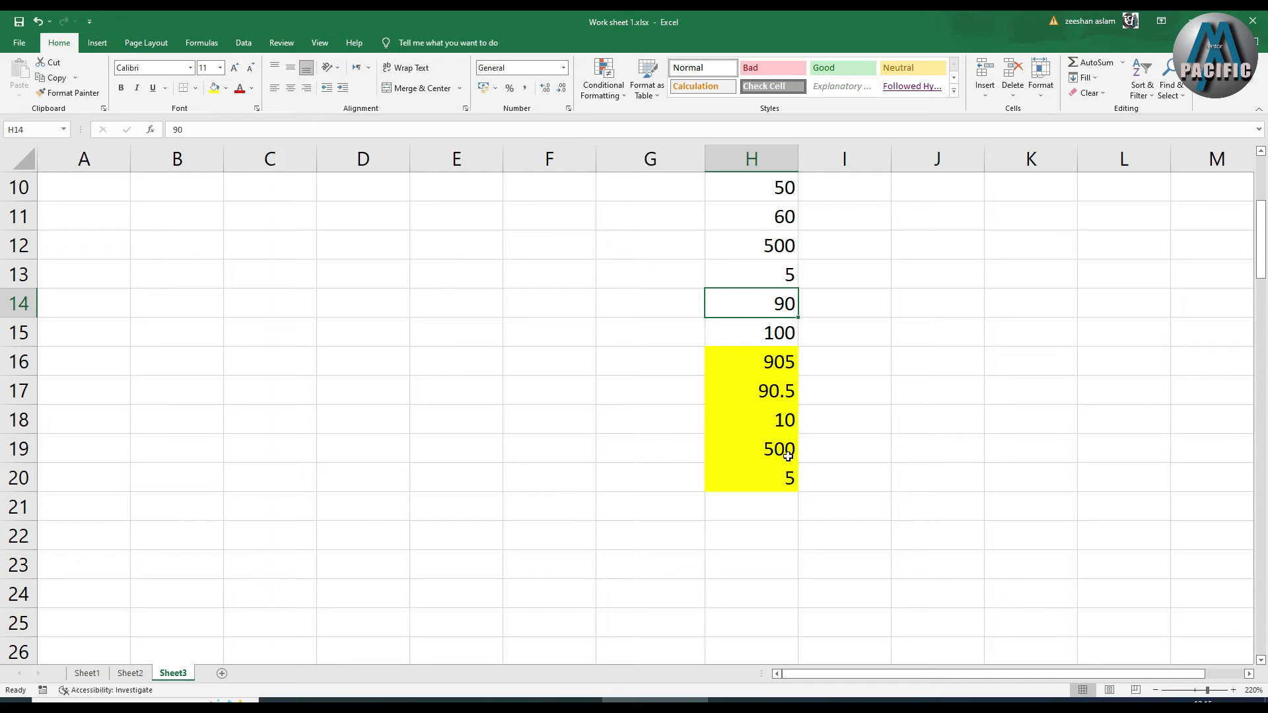
{"action": "left_click", "coordinate": [773, 415]}
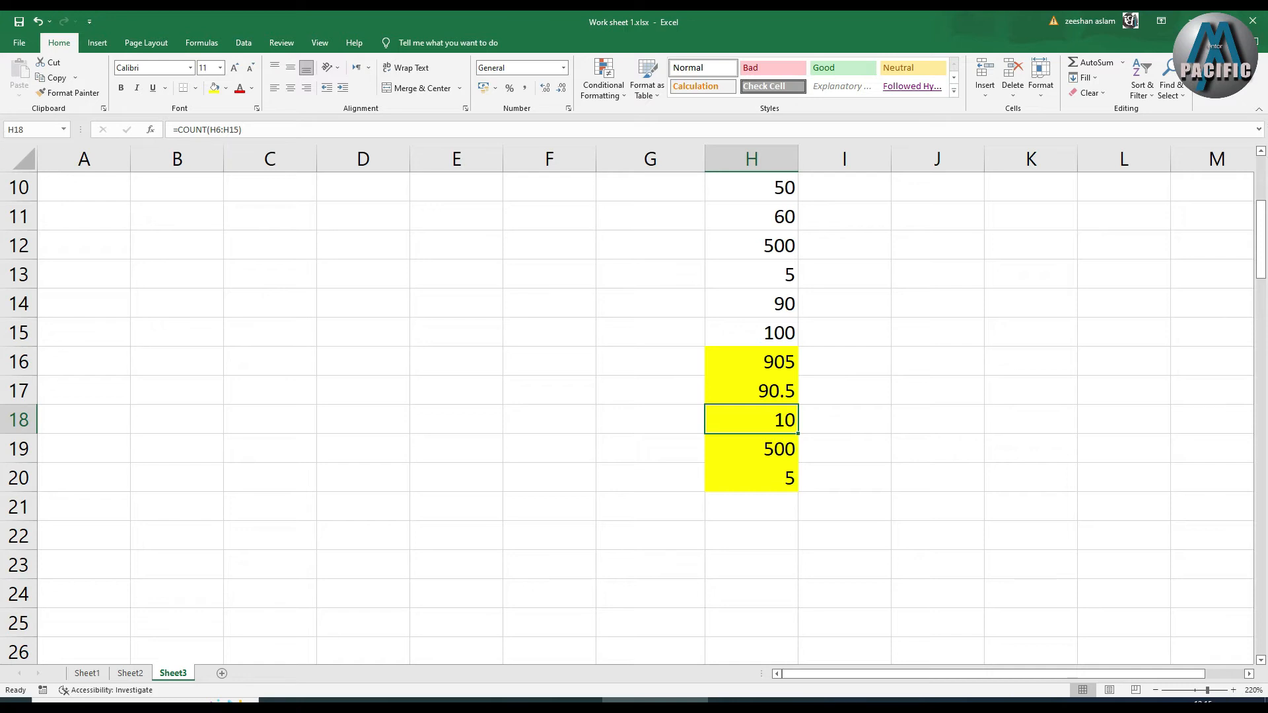
Enter the number 5 in each of the cells D8 to D11
{"action": "scroll", "coordinate": [556, 271], "scroll_direction": "up", "scroll_amount": 2}
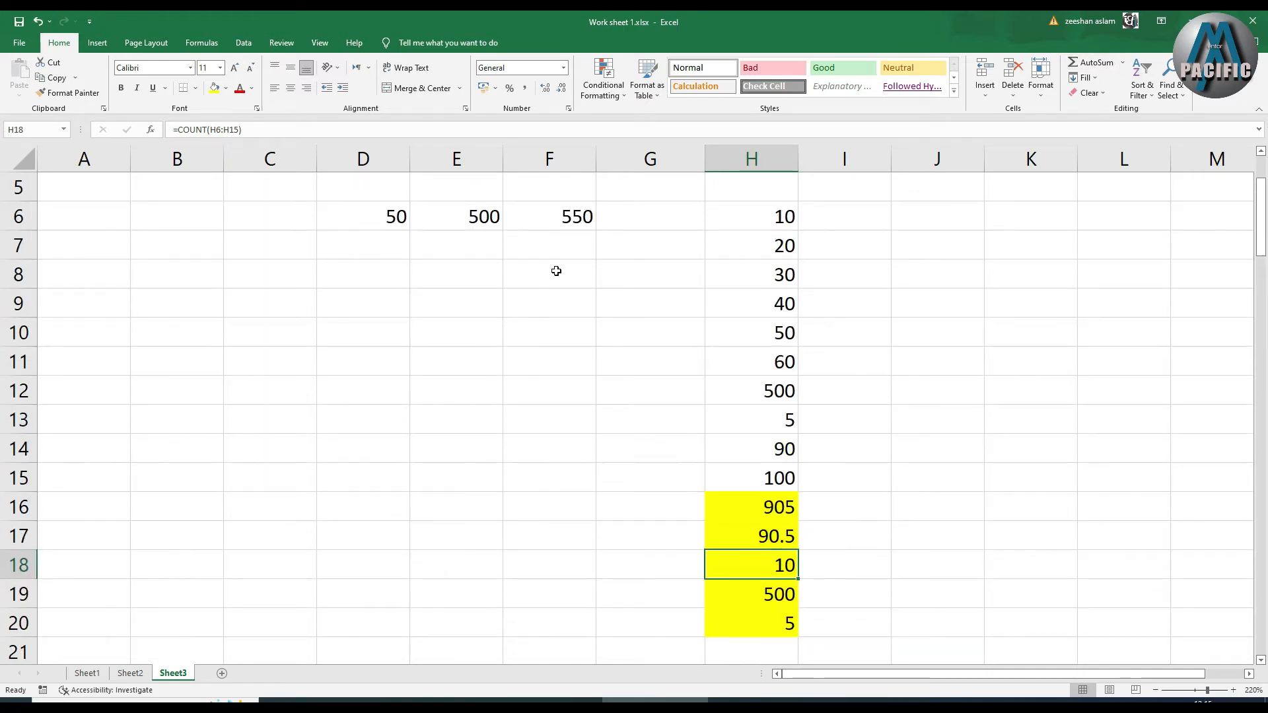
{"action": "left_click", "coordinate": [395, 272]}
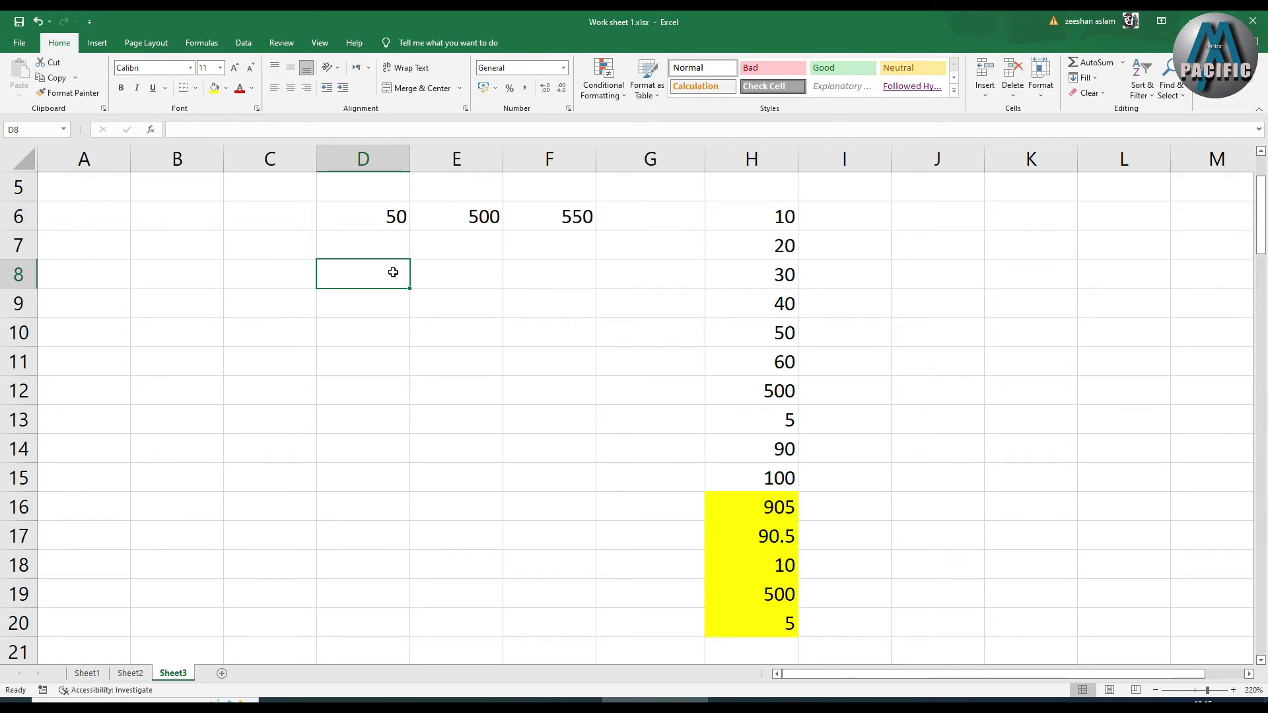
{"action": "type", "text": "5"}
{"action": "key", "text": "Return"}
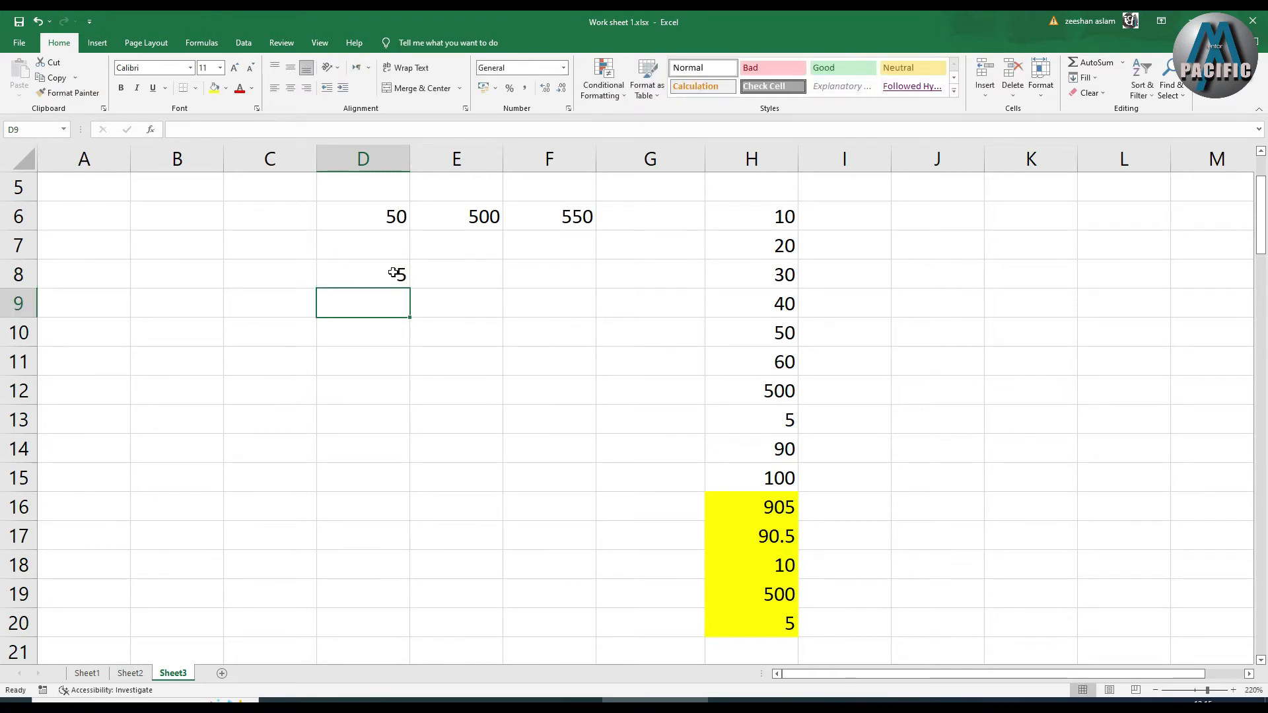
{"action": "type", "text": "5"}
{"action": "key", "text": "Return"}
{"action": "type", "text": "5"}
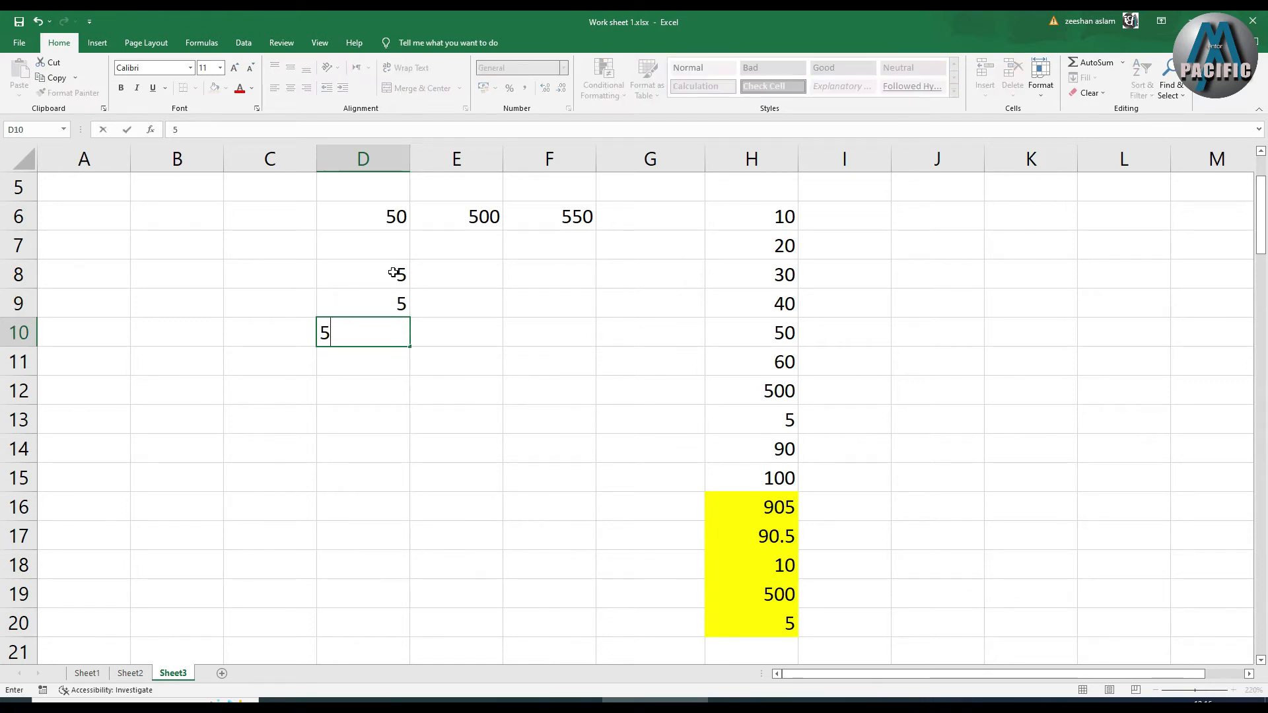
{"action": "key", "text": "Return"}
{"action": "type", "text": "5"}
{"action": "key", "text": "Return"}
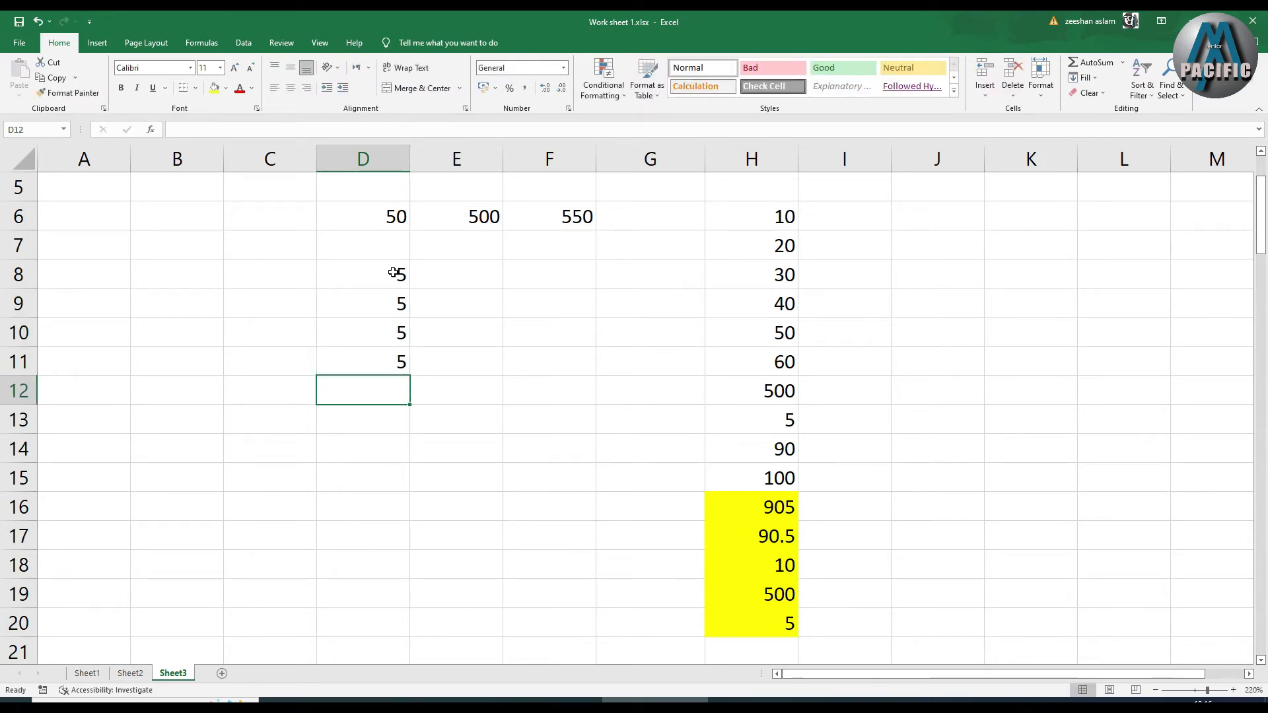
Enter the number 2 in each of the cells E8 to E11
{"action": "left_click", "coordinate": [420, 275]}
{"action": "type", "text": "2"}
{"action": "key", "text": "Return"}
{"action": "type", "text": "2"}
{"action": "key", "text": "Return"}
{"action": "type", "text": "2"}
{"action": "key", "text": "Return"}
{"action": "type", "text": "2"}
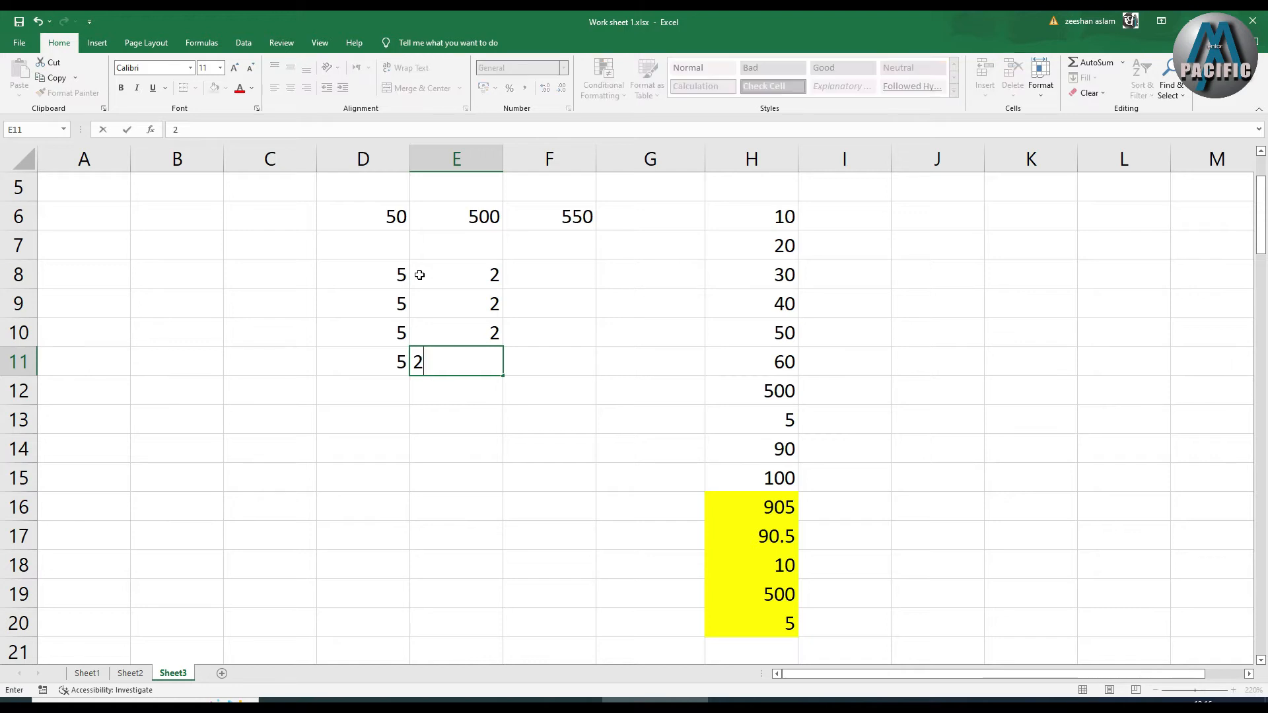
{"action": "key", "text": "Return"}
Divide D8 by E8 in cell F8 with the formula =D8/E8
{"action": "left_click", "coordinate": [546, 269]}
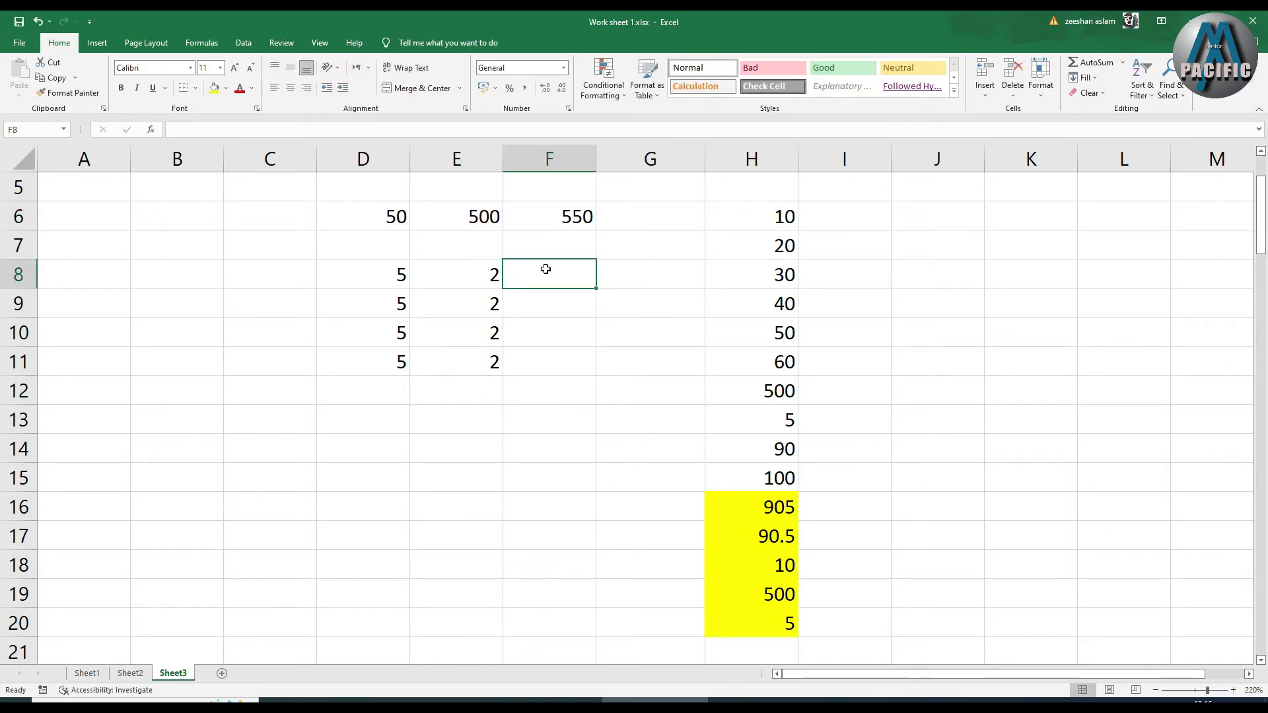
{"action": "type", "text": "="}
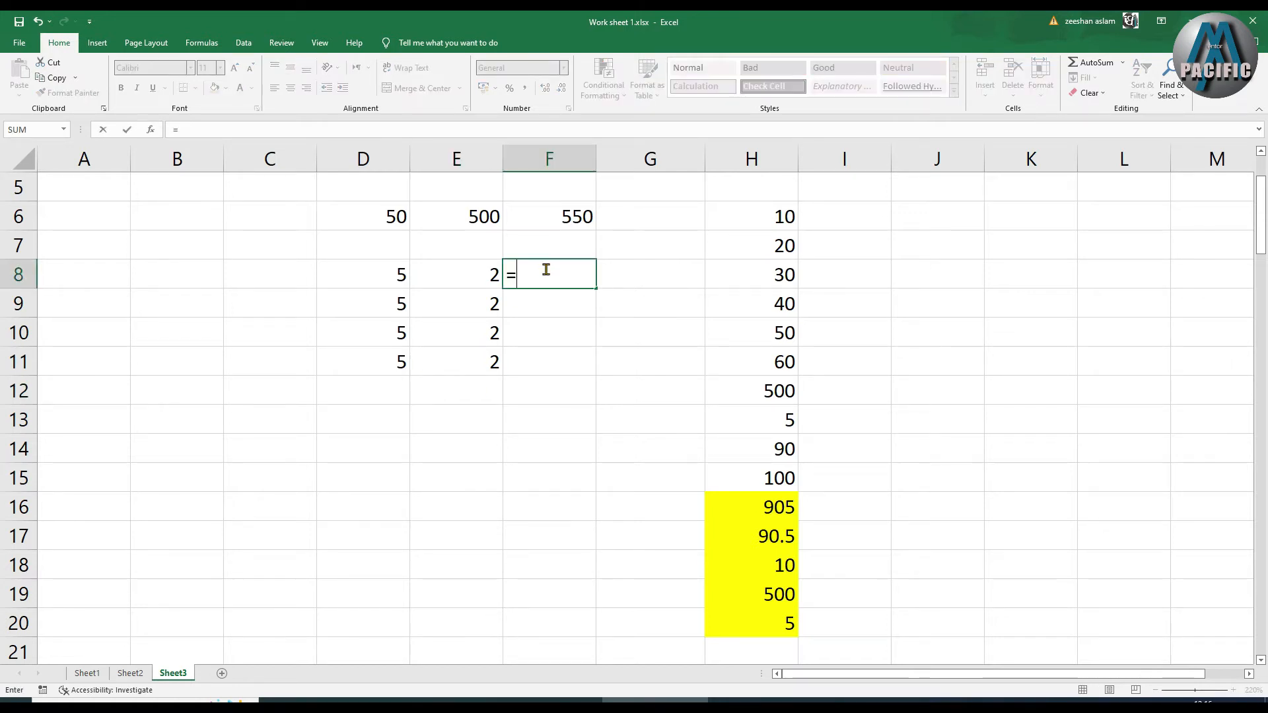
{"action": "left_click", "coordinate": [338, 274]}
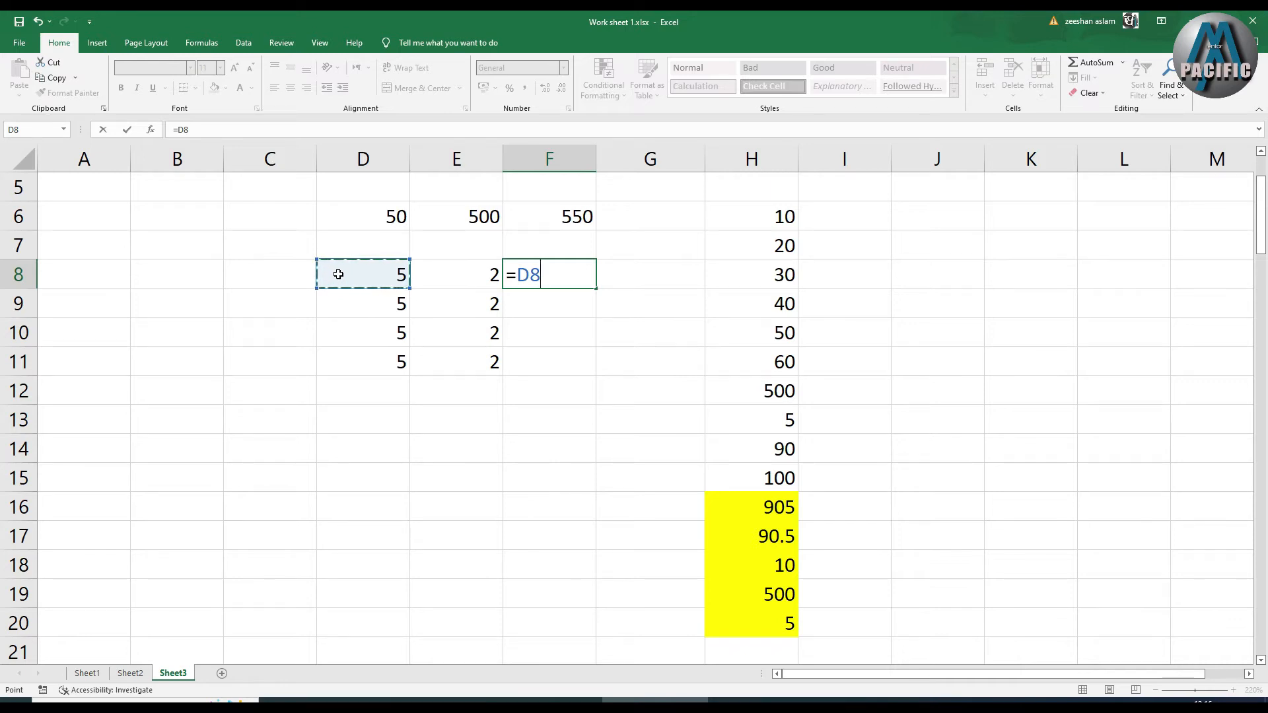
{"action": "type", "text": "/"}
{"action": "left_click", "coordinate": [439, 273]}
{"action": "key", "text": "Return"}
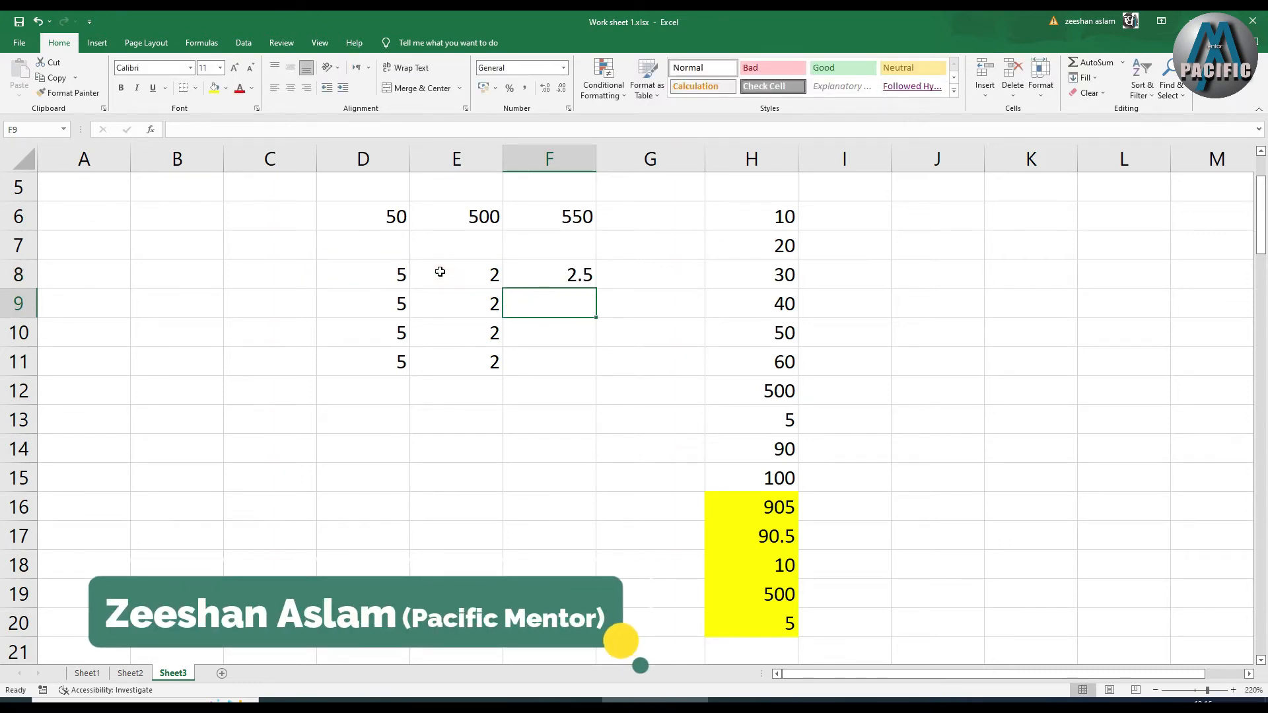
Multiply D9 by E9 in cell F9 with the formula =D9*E9
{"action": "type", "text": "="}
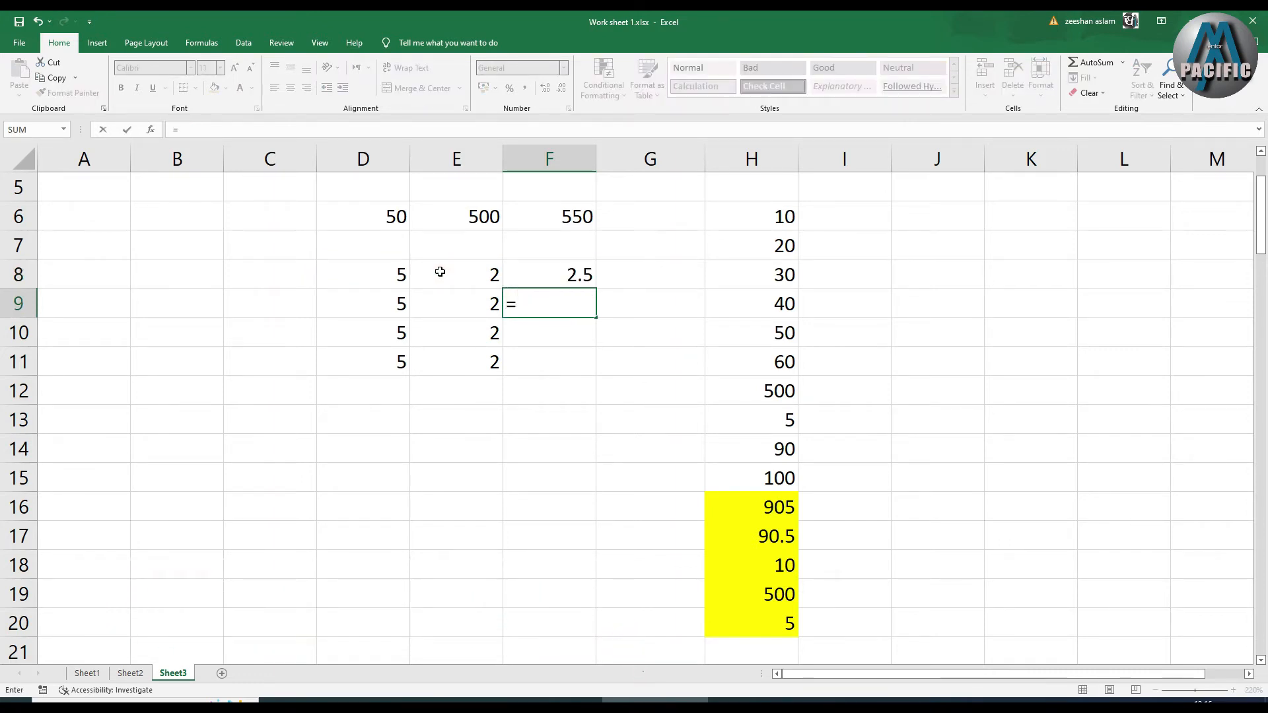
{"action": "left_click", "coordinate": [390, 303]}
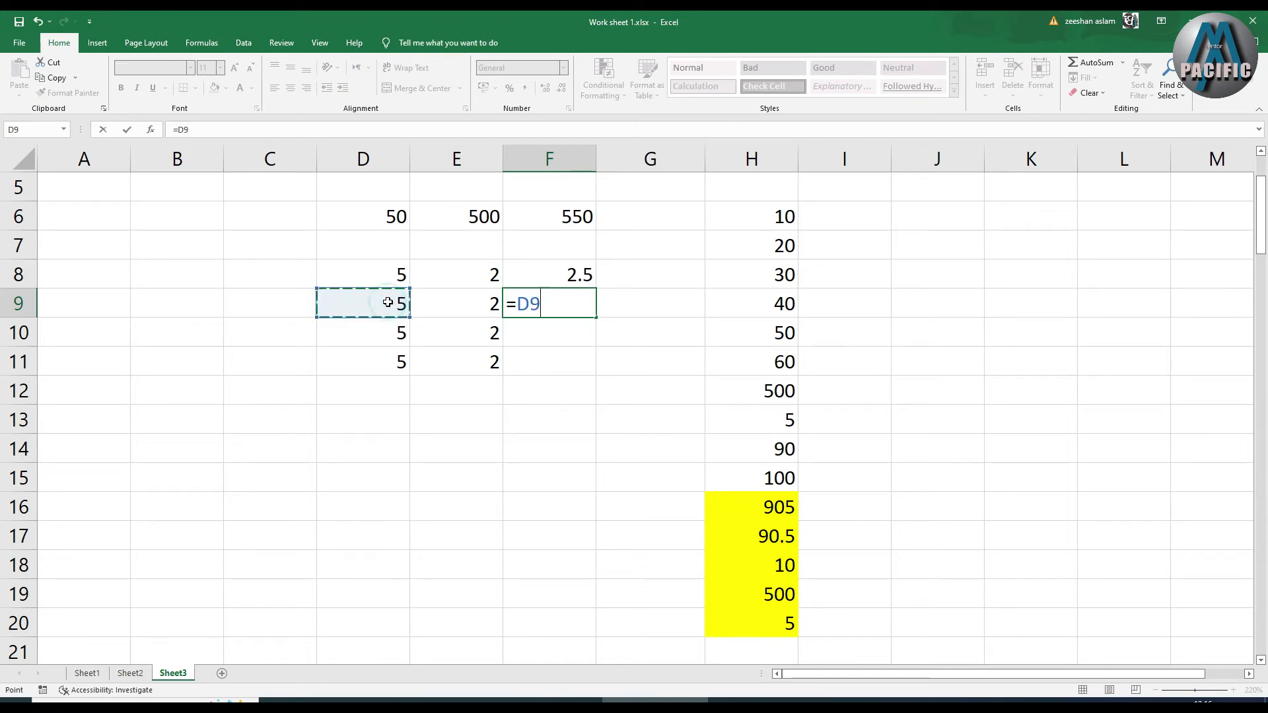
{"action": "type", "text": "*"}
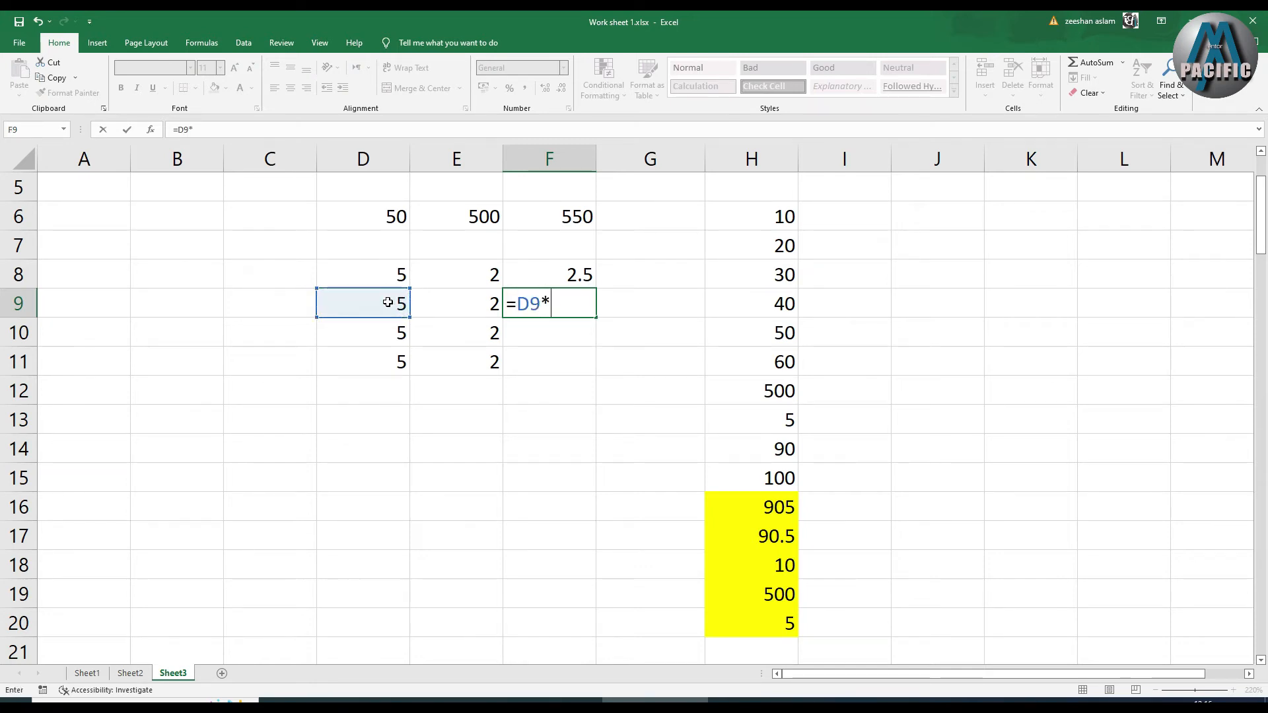
{"action": "left_click", "coordinate": [483, 302]}
{"action": "key", "text": "Return"}
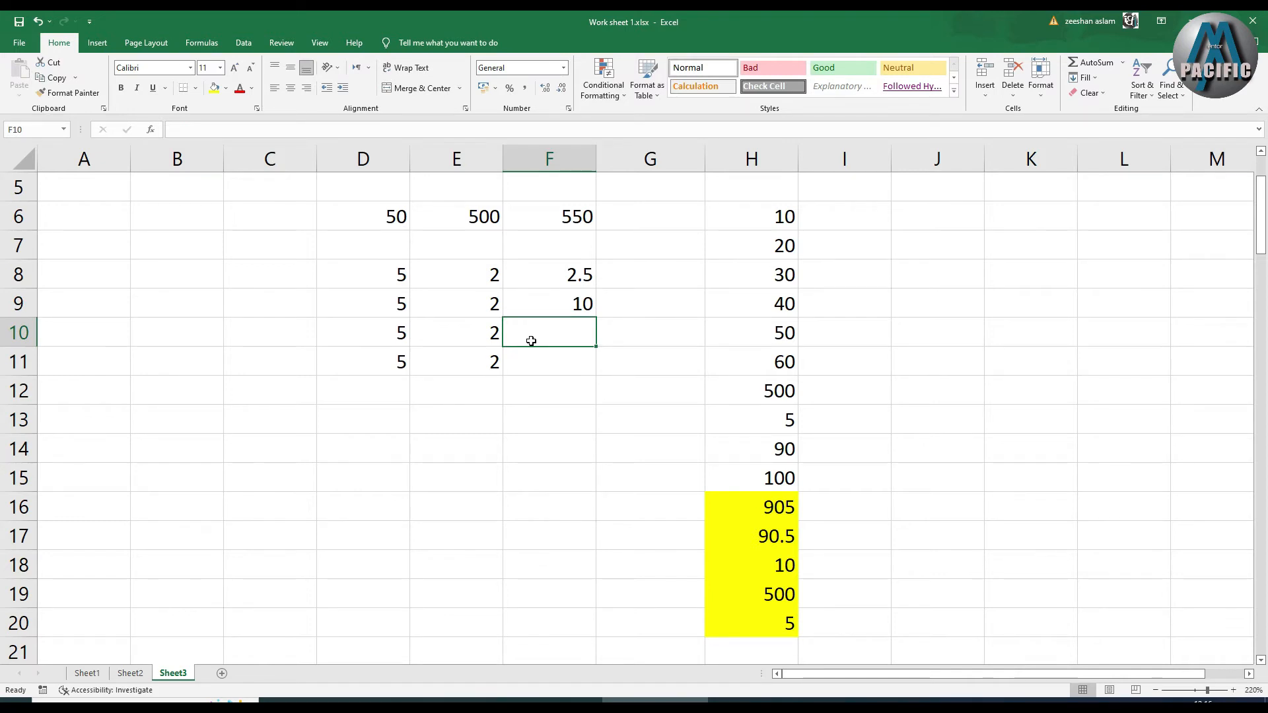
Add D10 and E10 in cell F10 with the formula =D10+E10
{"action": "type", "text": "="}
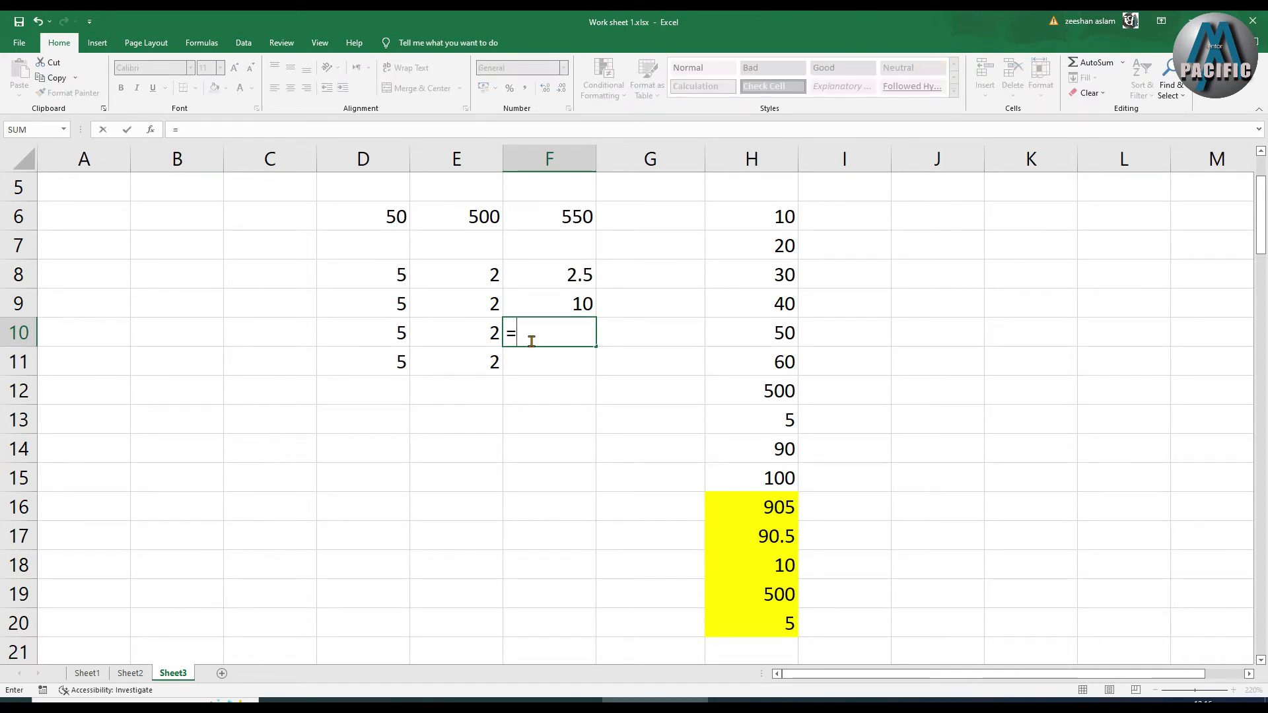
{"action": "left_click", "coordinate": [377, 332]}
{"action": "type", "text": "+"}
{"action": "left_click", "coordinate": [429, 337]}
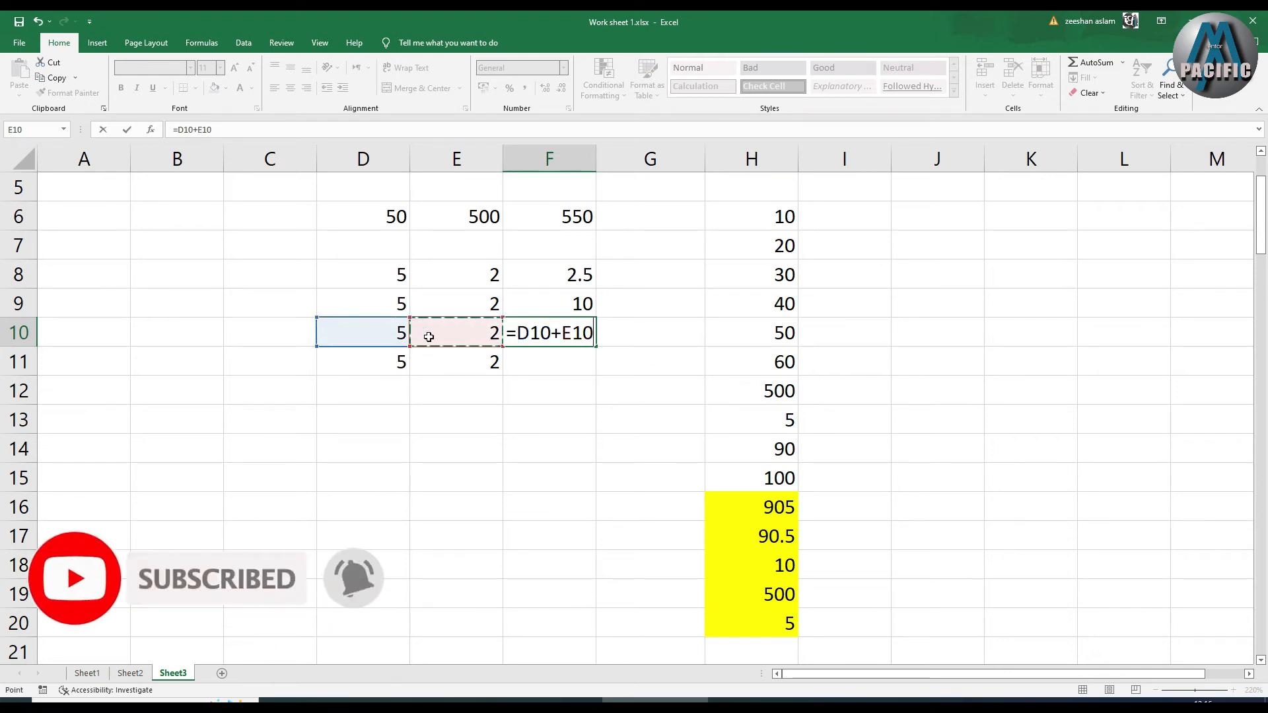
{"action": "key", "text": "Return"}
{"action": "left_click", "coordinate": [409, 362]}
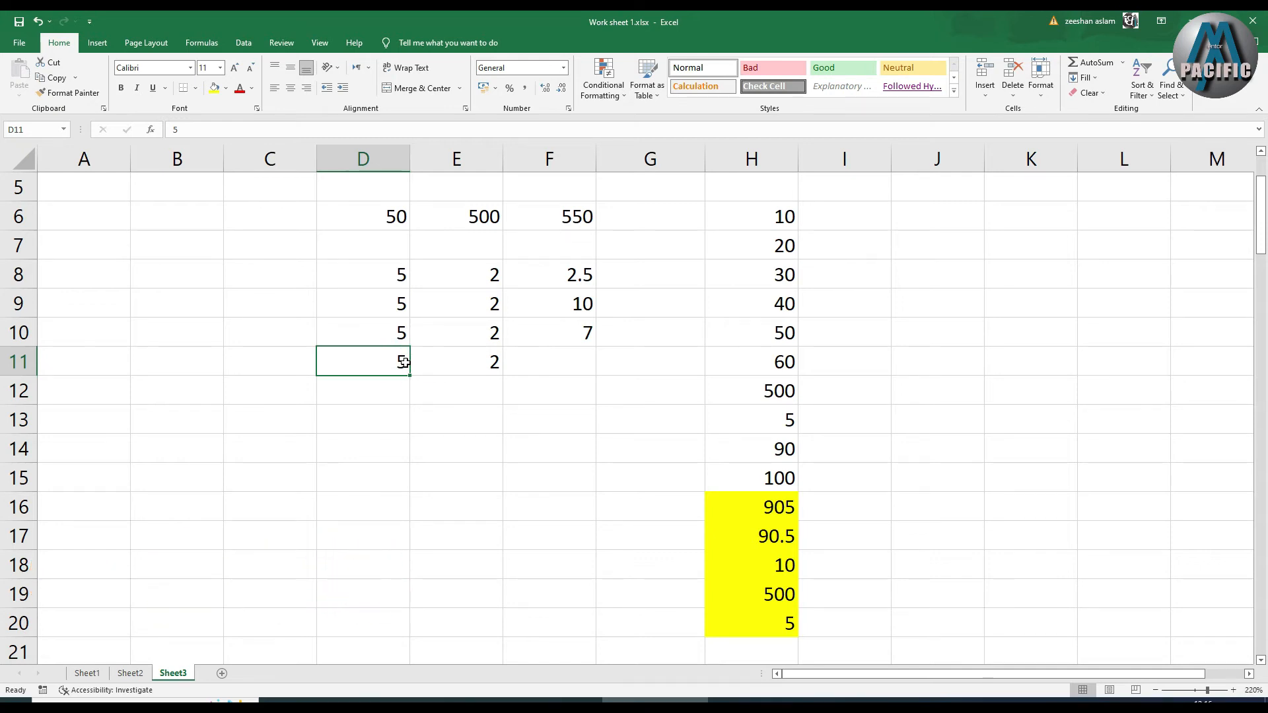
{"action": "type", "text": "="}
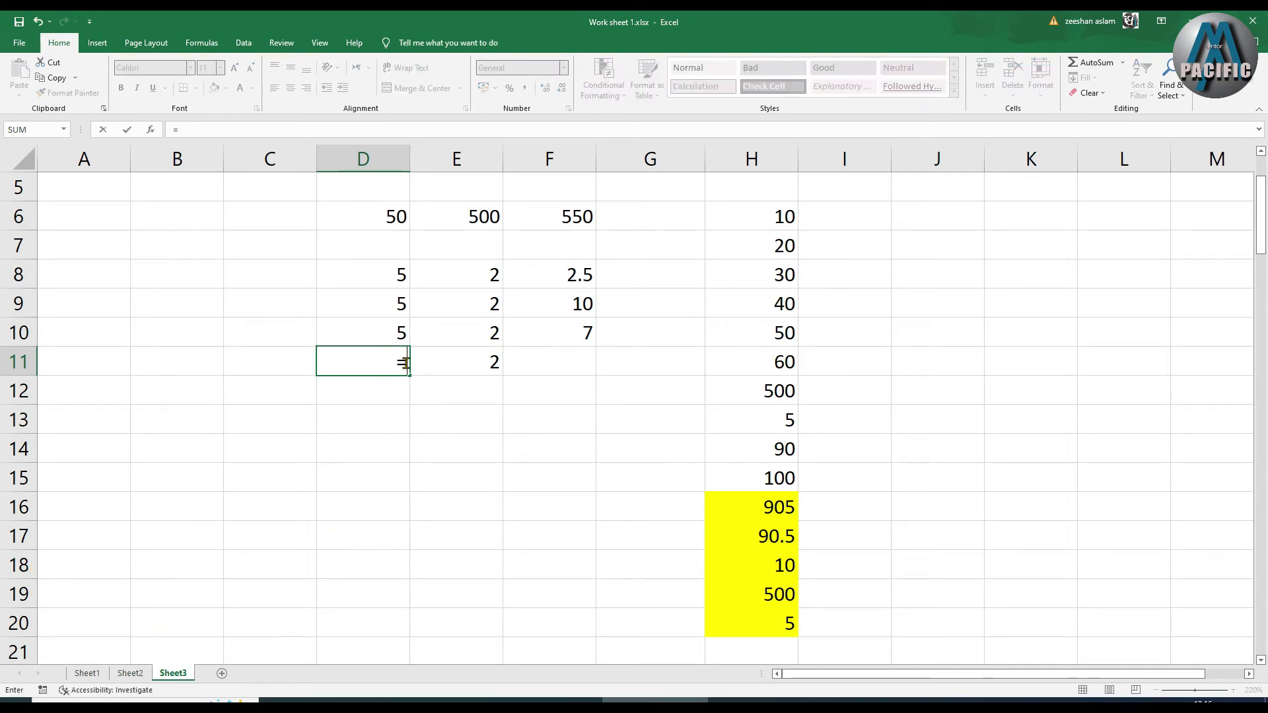
{"action": "key", "text": "BackSpace"}
{"action": "left_click", "coordinate": [458, 396]}
{"action": "left_click", "coordinate": [381, 358]}
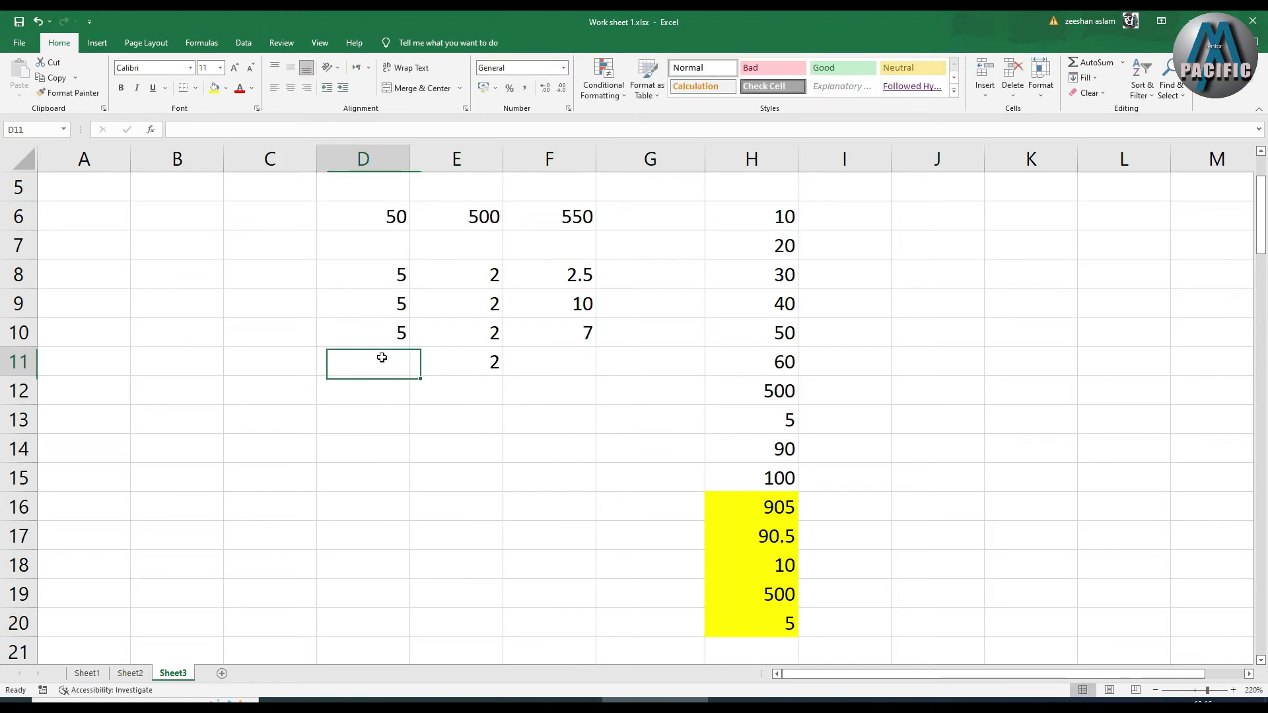
{"action": "type", "text": "5"}
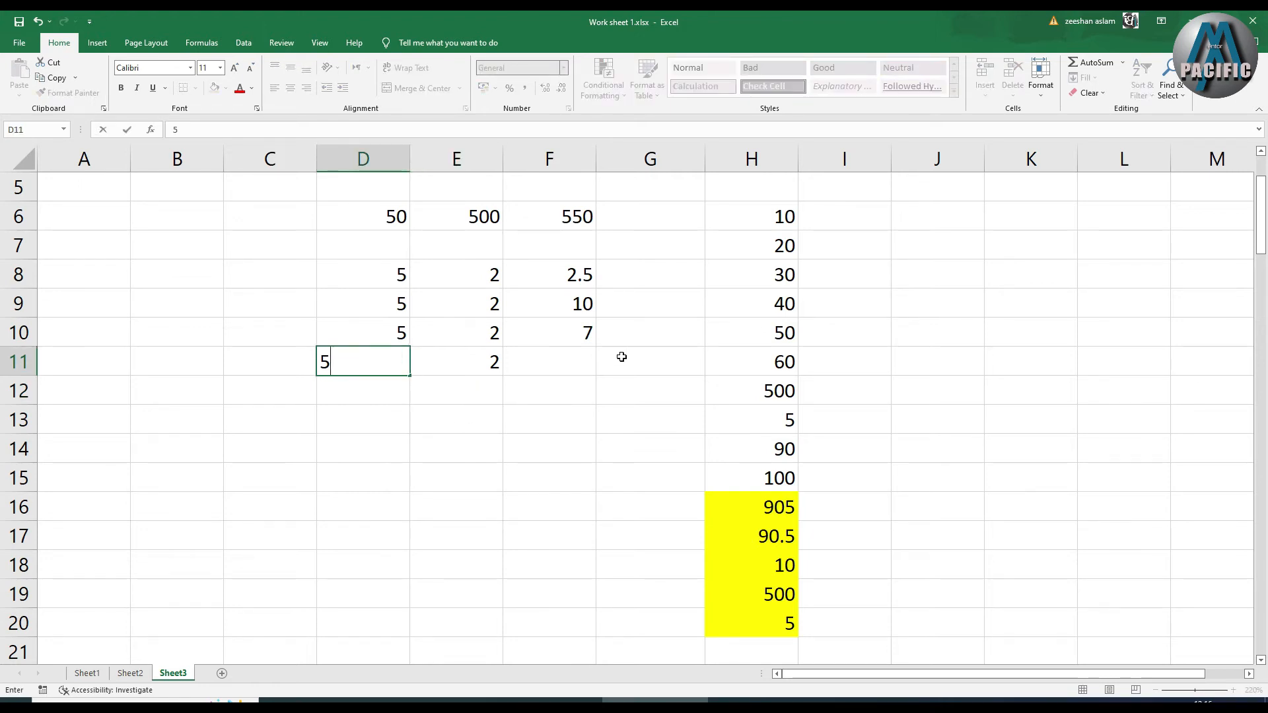
Subtract E11 from D11 in cell F11 with the formula =D11-E11
{"action": "left_click", "coordinate": [570, 355]}
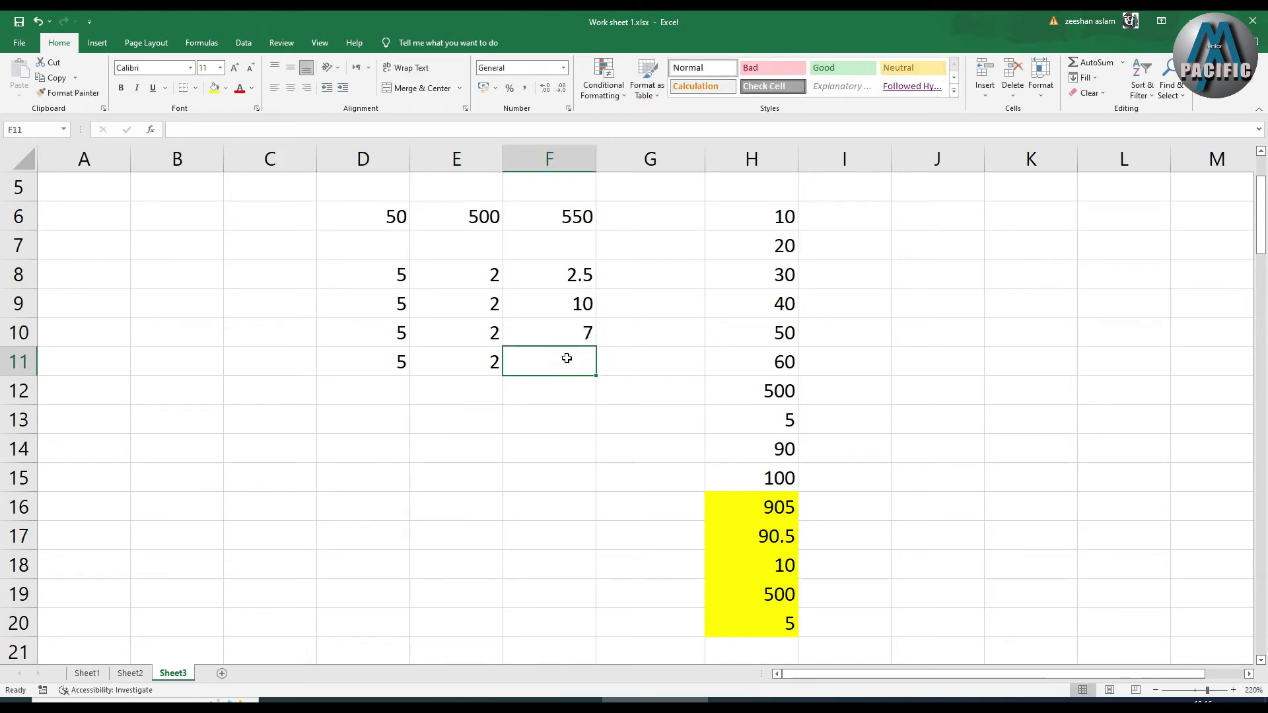
{"action": "type", "text": "="}
{"action": "left_click", "coordinate": [339, 352]}
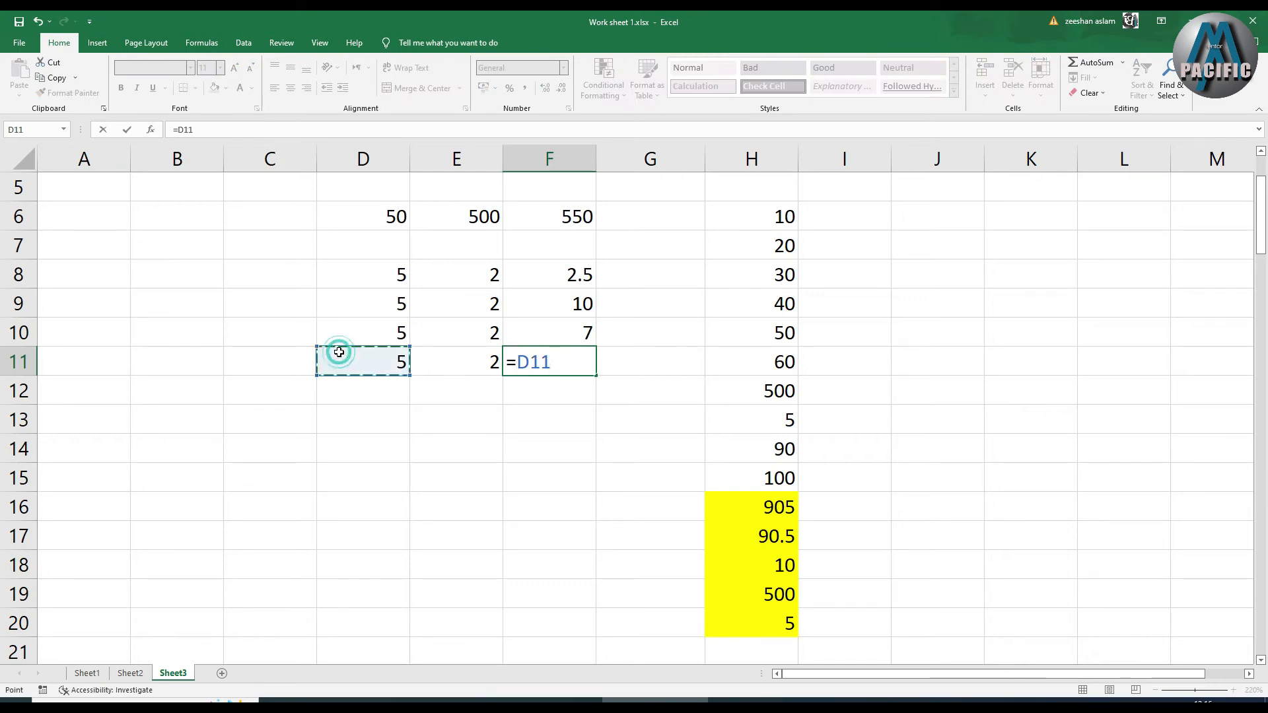
{"action": "type", "text": "-"}
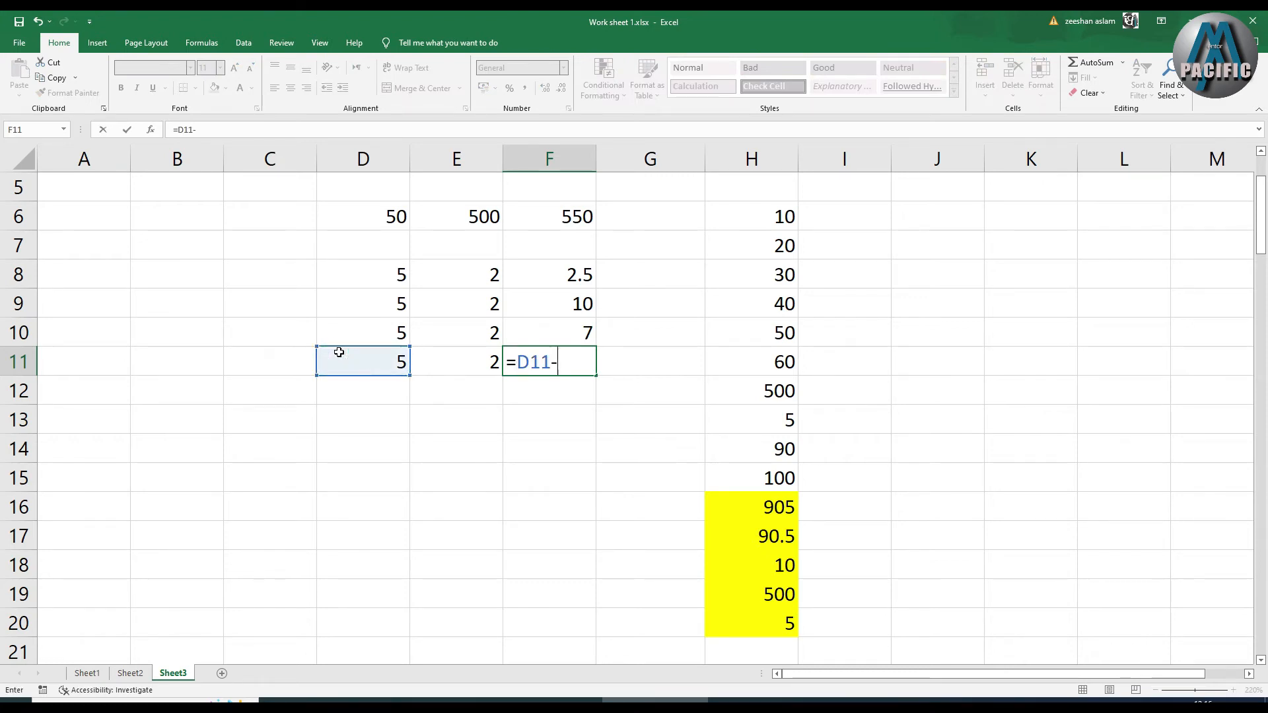
{"action": "left_click", "coordinate": [464, 363]}
{"action": "key", "text": "Return"}
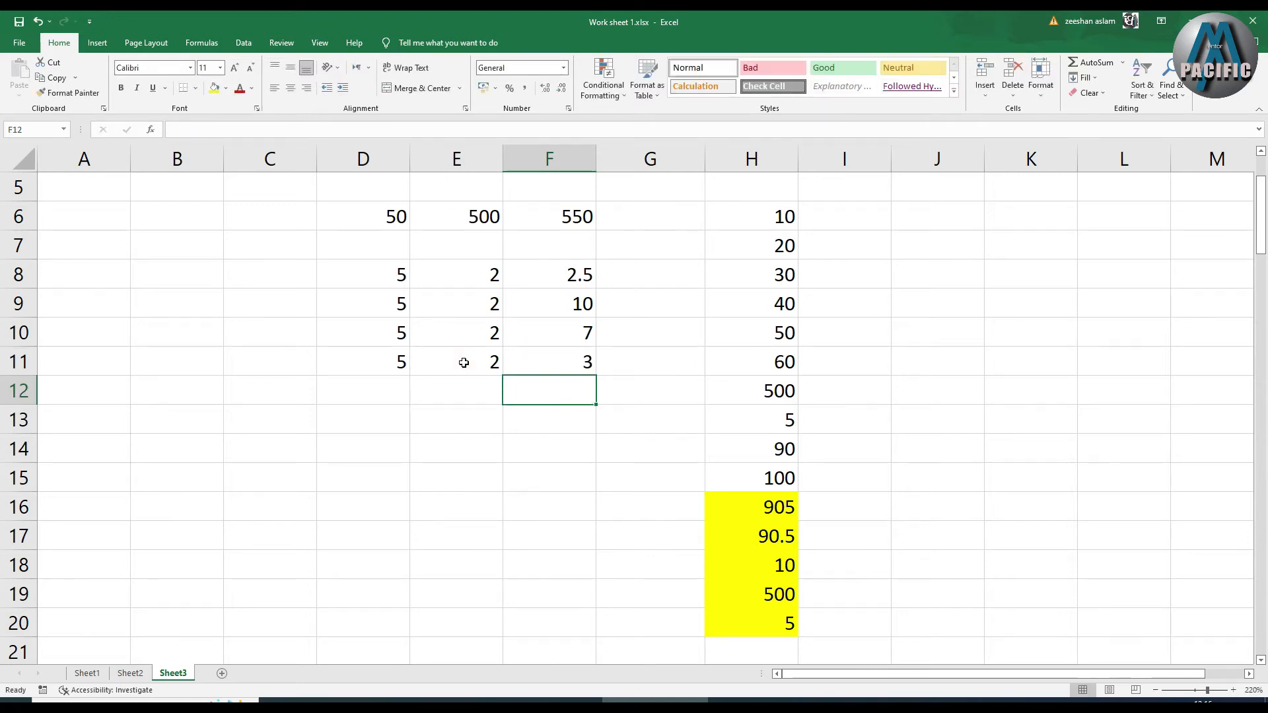
Review the formulas in cells F8 to F11 and the D8:F11 calculation block
{"action": "left_click", "coordinate": [563, 277]}
{"action": "left_click", "coordinate": [564, 303]}
{"action": "left_click", "coordinate": [562, 334]}
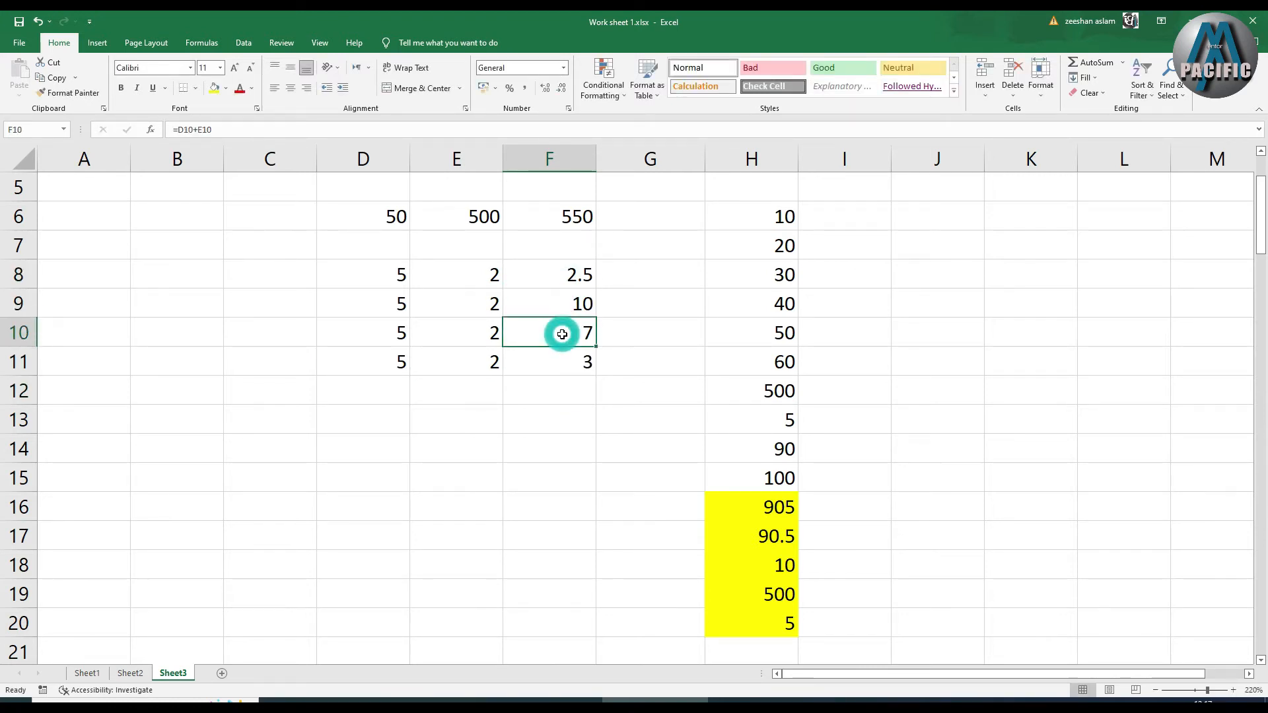
{"action": "left_click", "coordinate": [572, 360]}
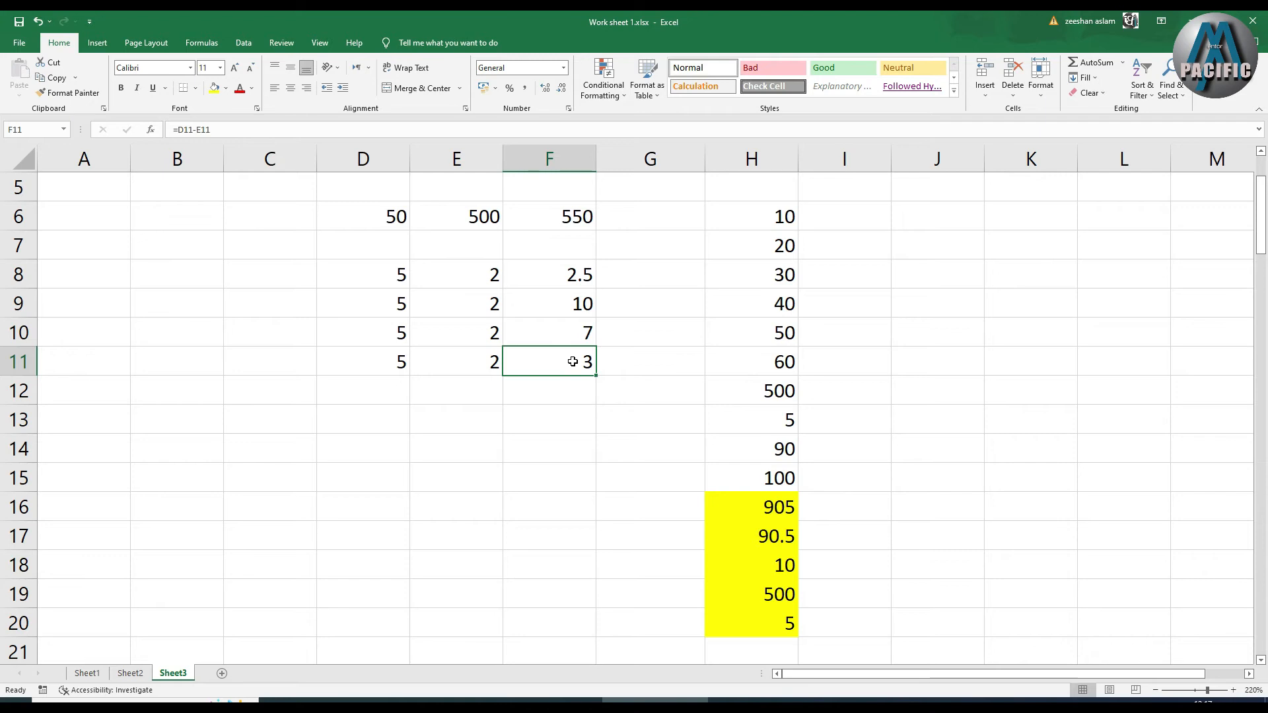
{"action": "left_click_drag", "start_coordinate": [393, 270], "coordinate": [580, 374]}
{"action": "left_click", "coordinate": [564, 443]}
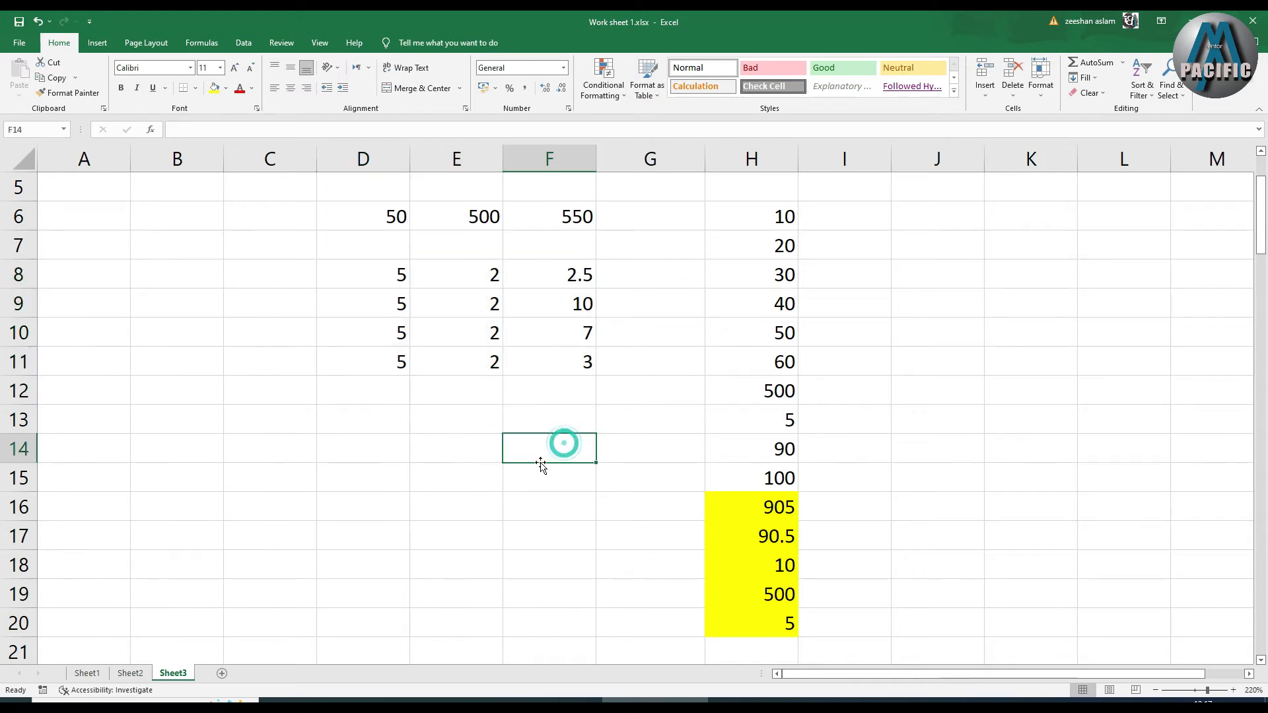
Enter 500 in cell D13
{"action": "left_click", "coordinate": [405, 411]}
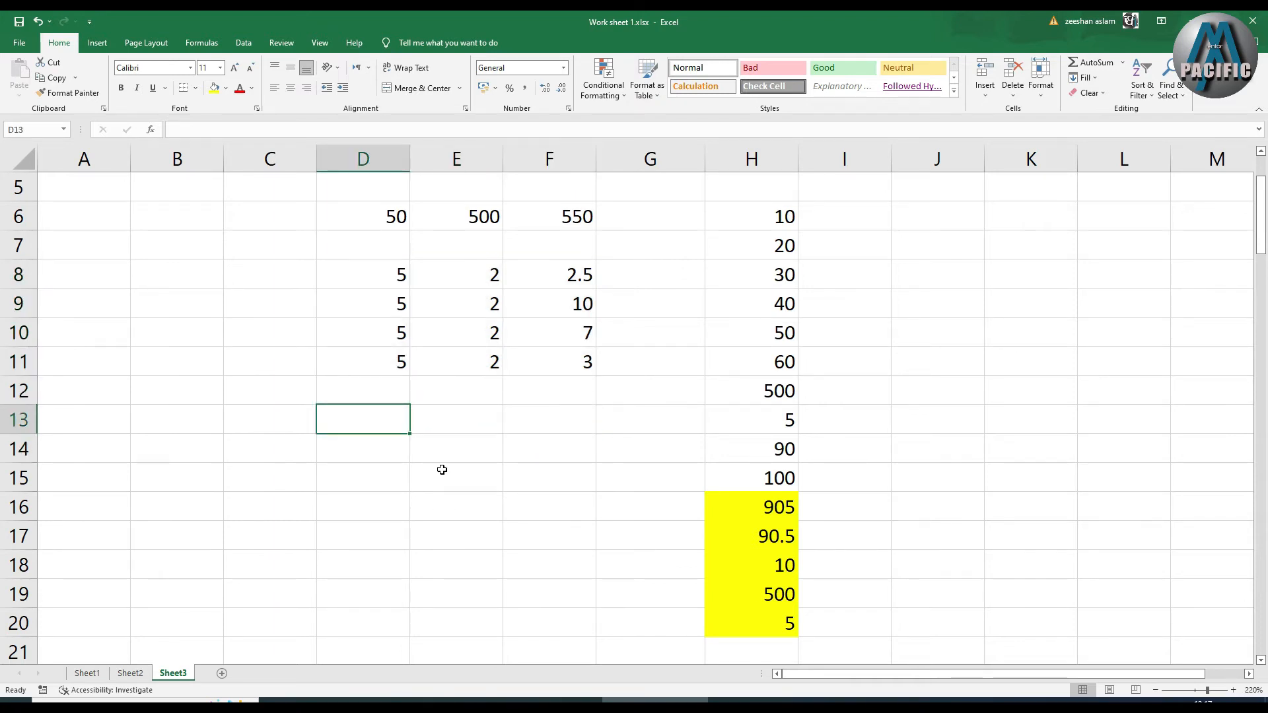
{"action": "type", "text": "500"}
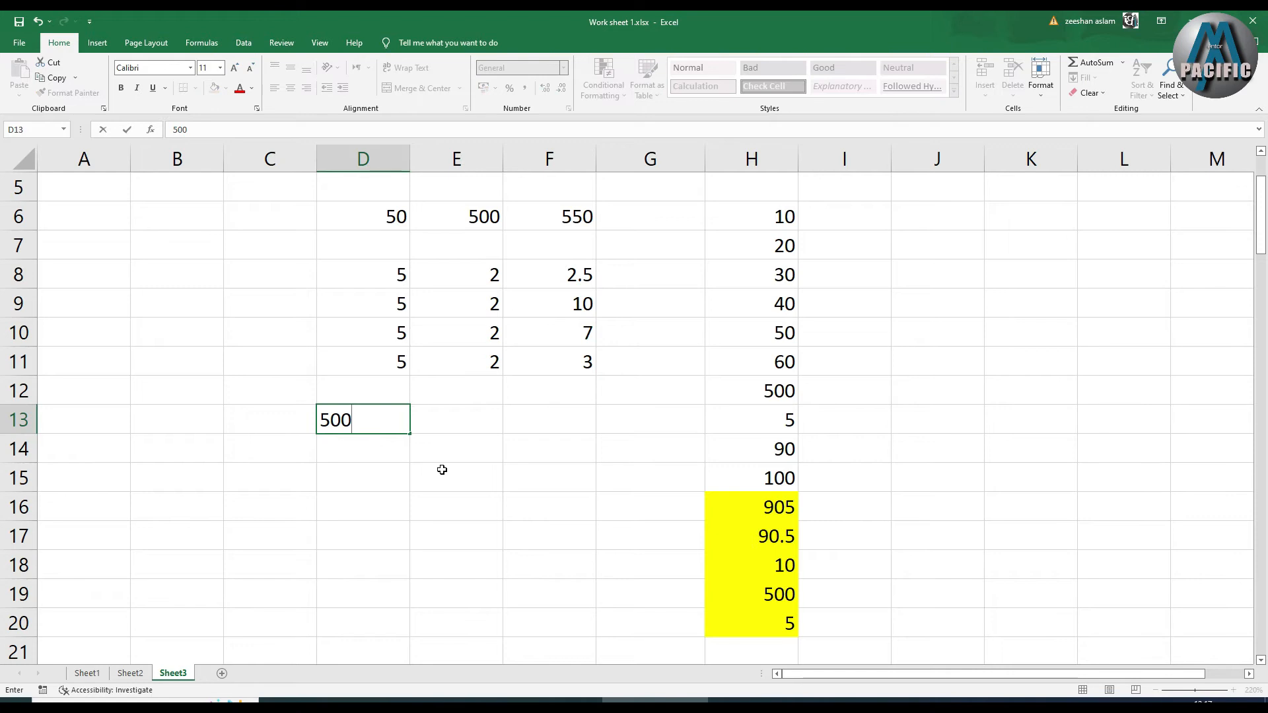
{"action": "left_click", "coordinate": [445, 426]}
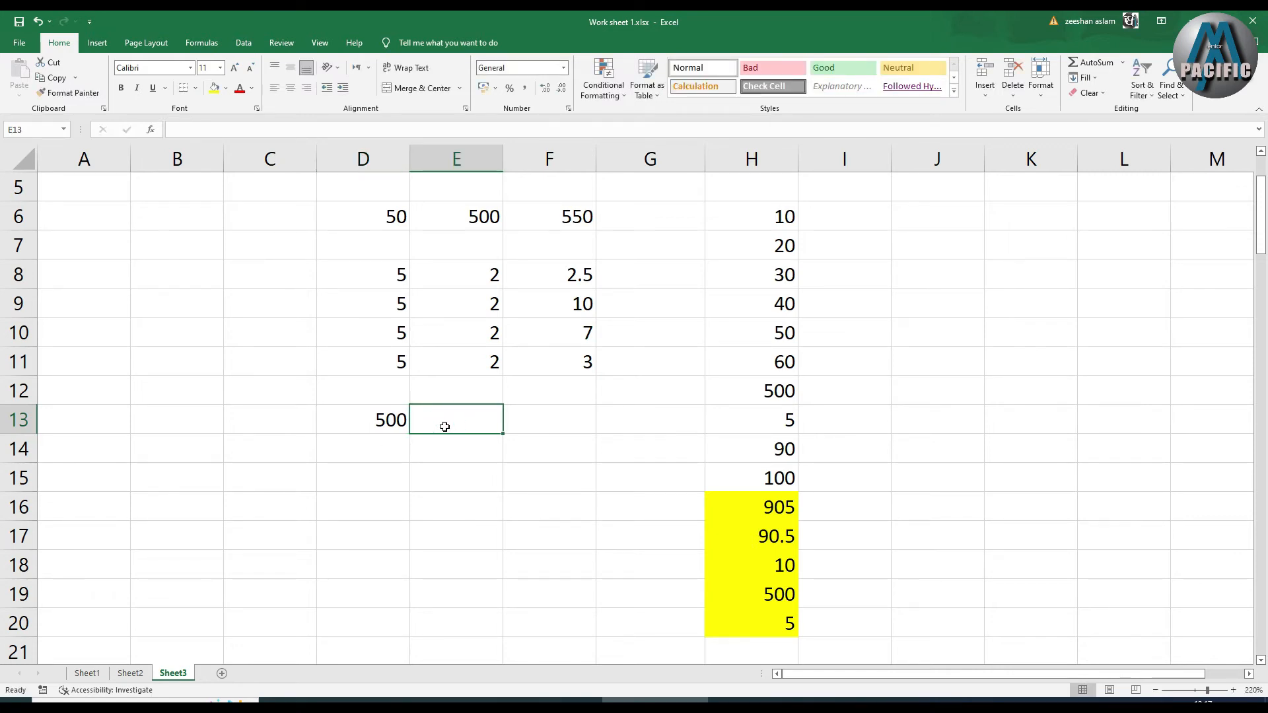
Try the formula =D13/17% in cell E13 and clear the cell again
{"action": "type", "text": "="}
{"action": "left_click", "coordinate": [379, 419]}
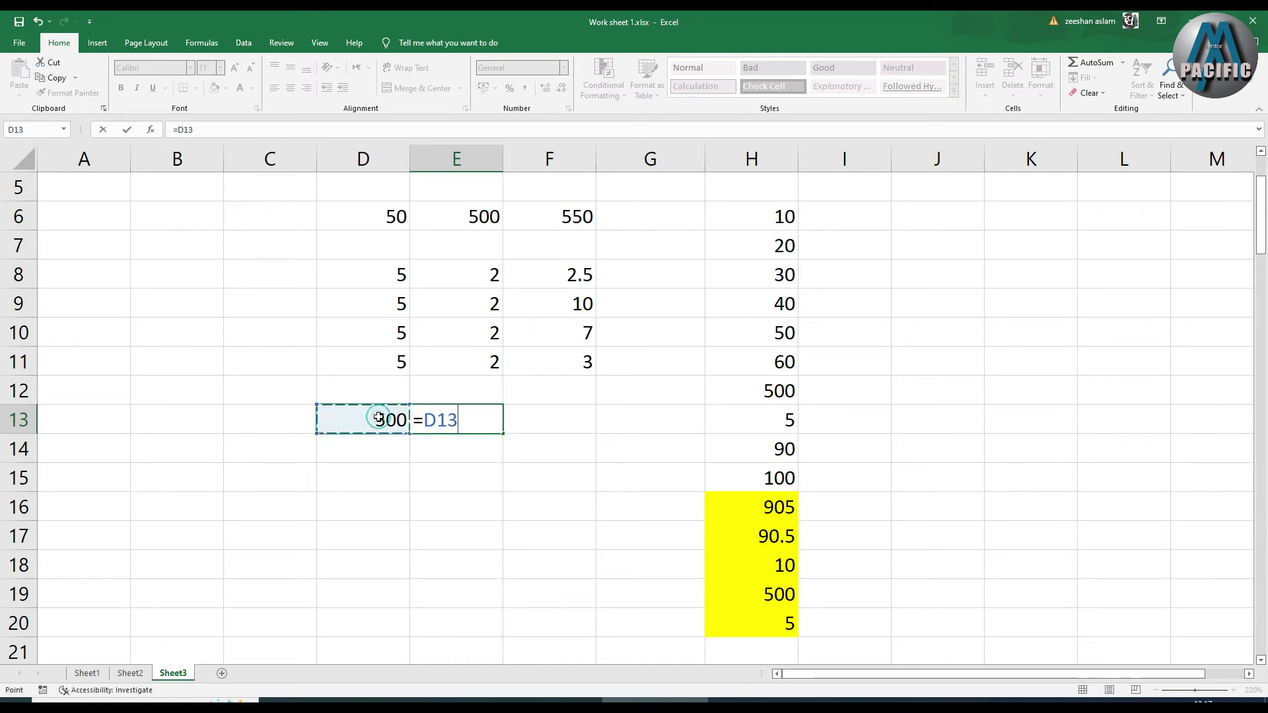
{"action": "type", "text": "/"}
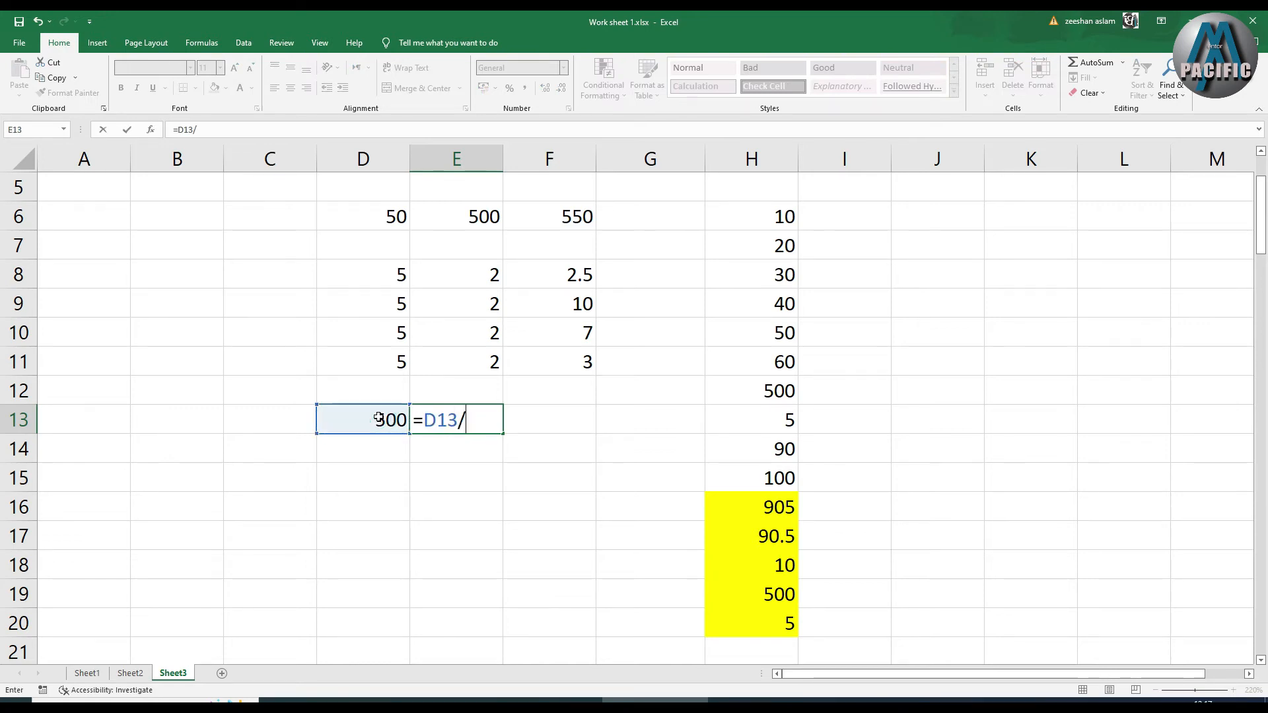
{"action": "type", "text": "17%"}
{"action": "key", "text": "Return"}
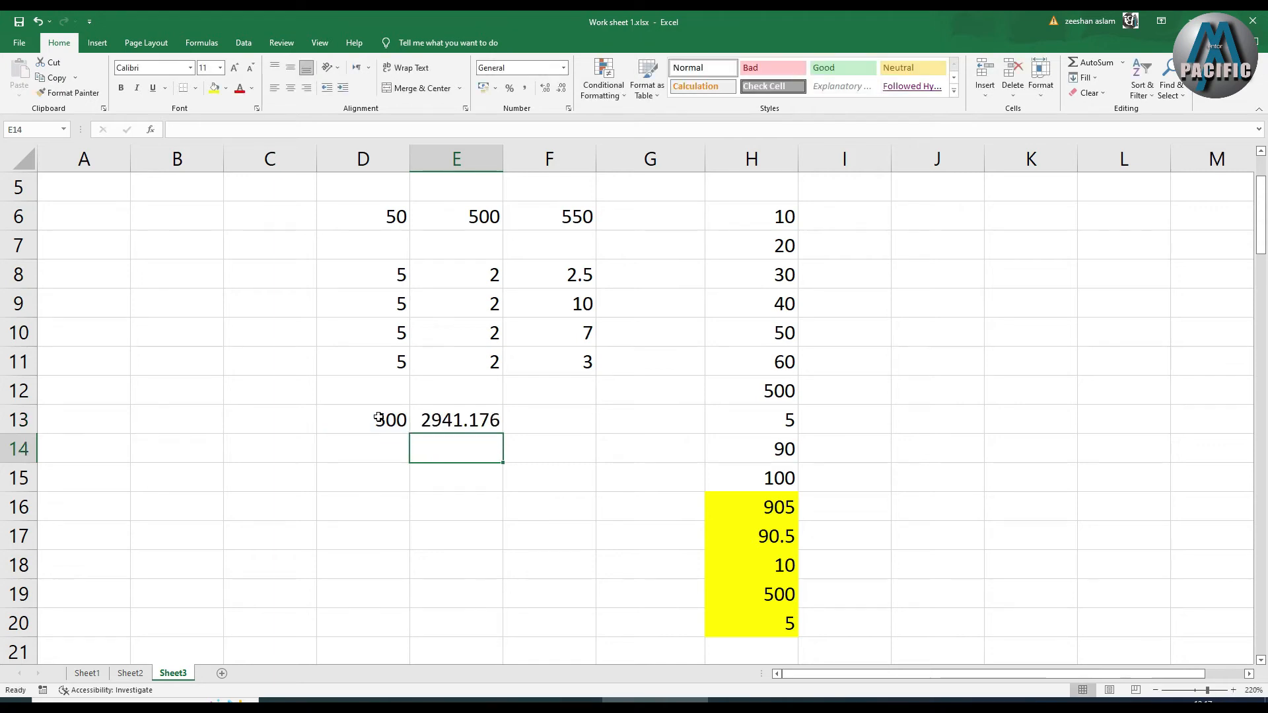
{"action": "left_click", "coordinate": [480, 422]}
{"action": "key", "text": "Delete"}
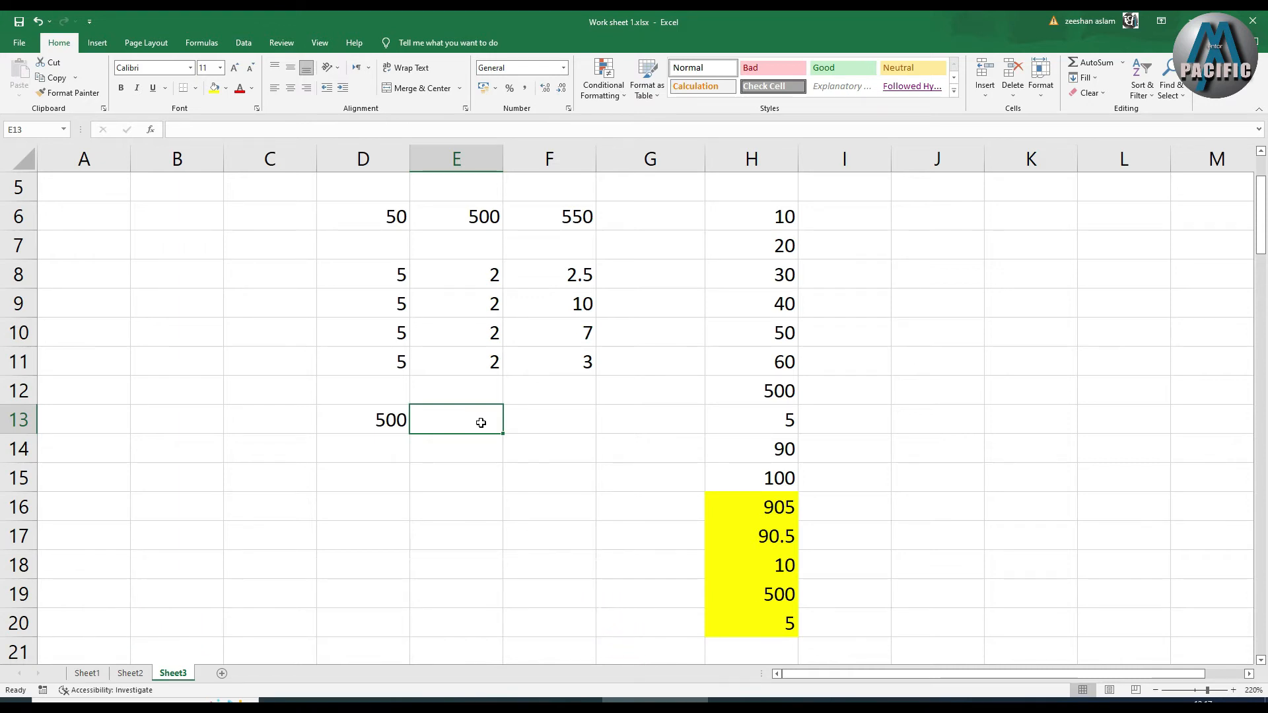
Calculate 17% of D13 in cell E13 with the formula =D13*17%
{"action": "type", "text": "="}
{"action": "key", "text": "Escape"}
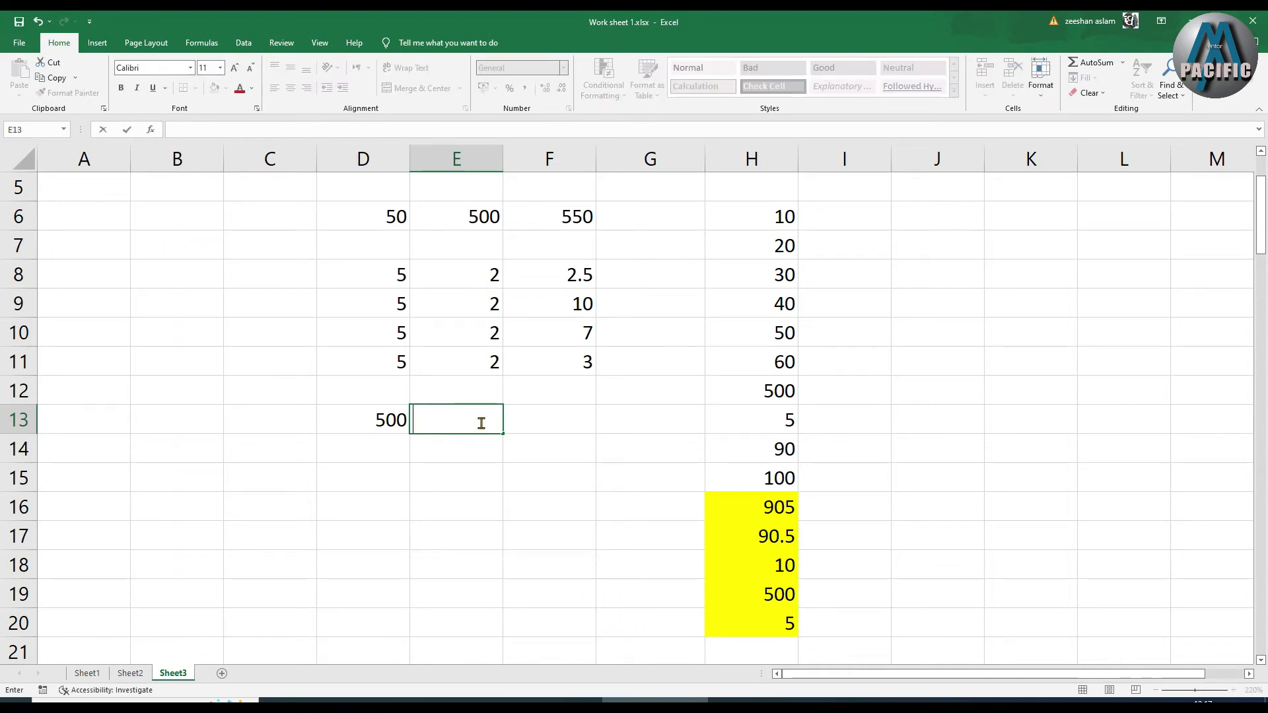
{"action": "type", "text": "="}
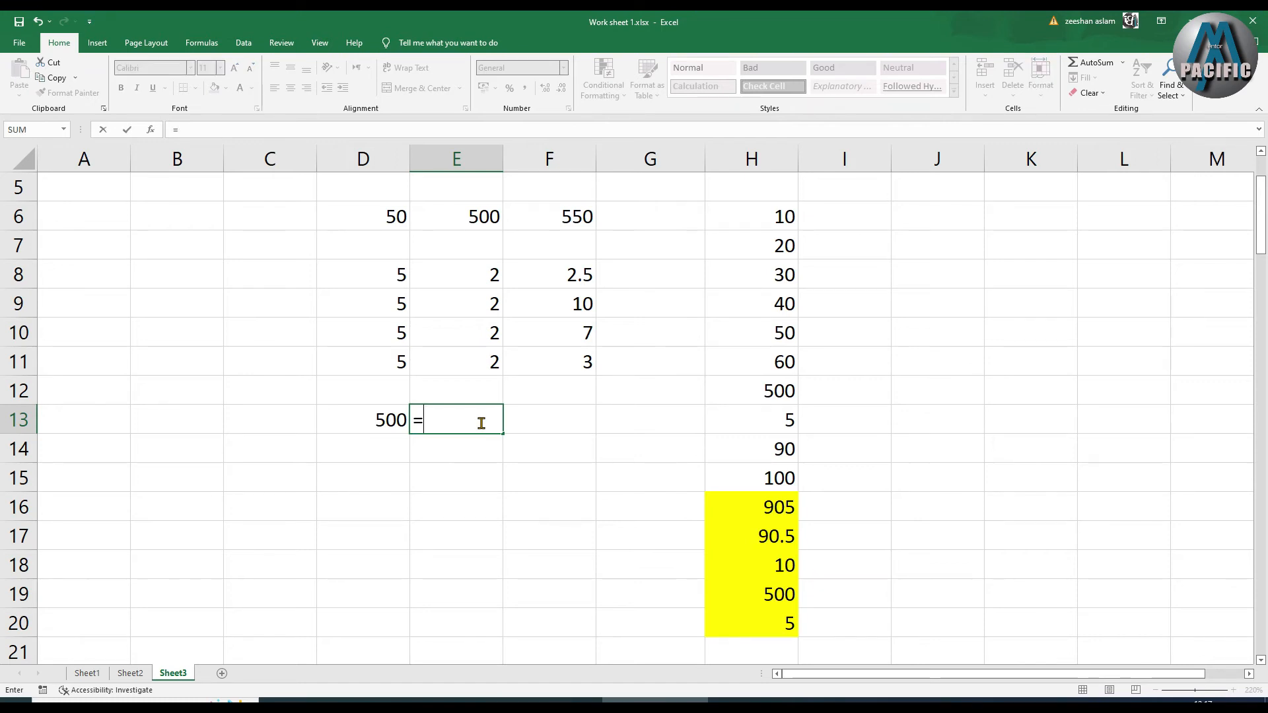
{"action": "left_click", "coordinate": [368, 421]}
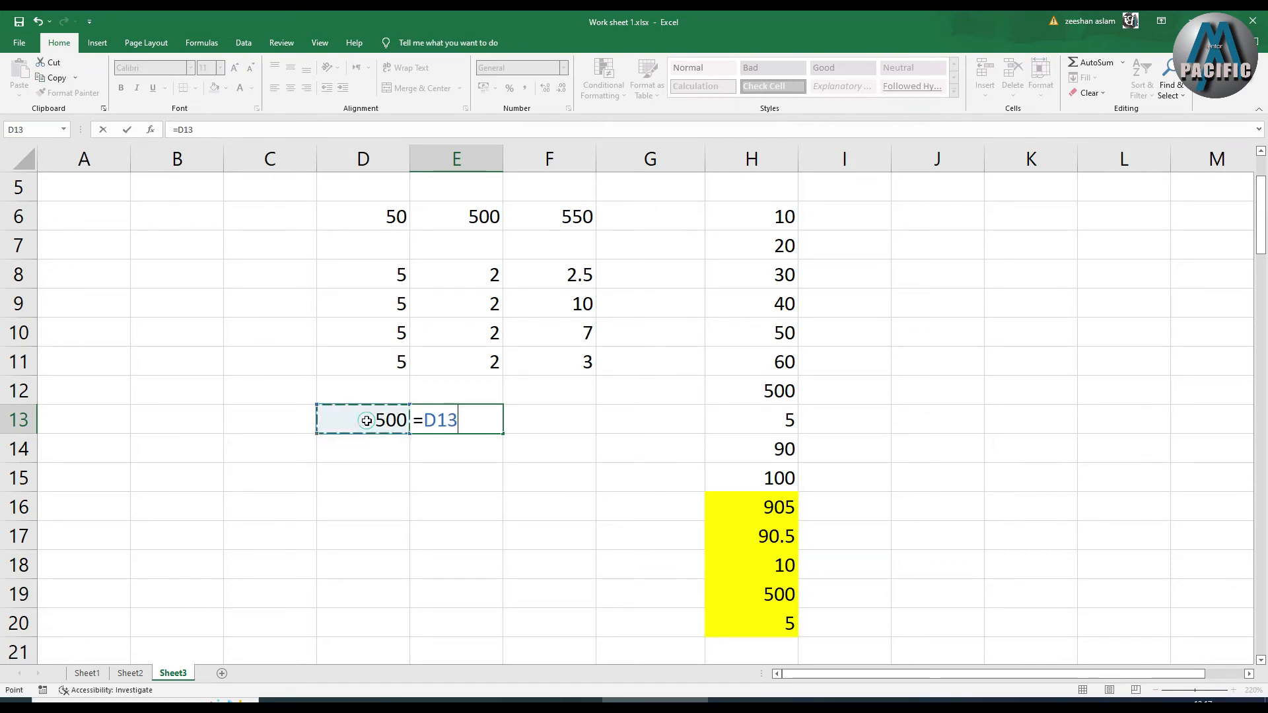
{"action": "type", "text": "*100/"}
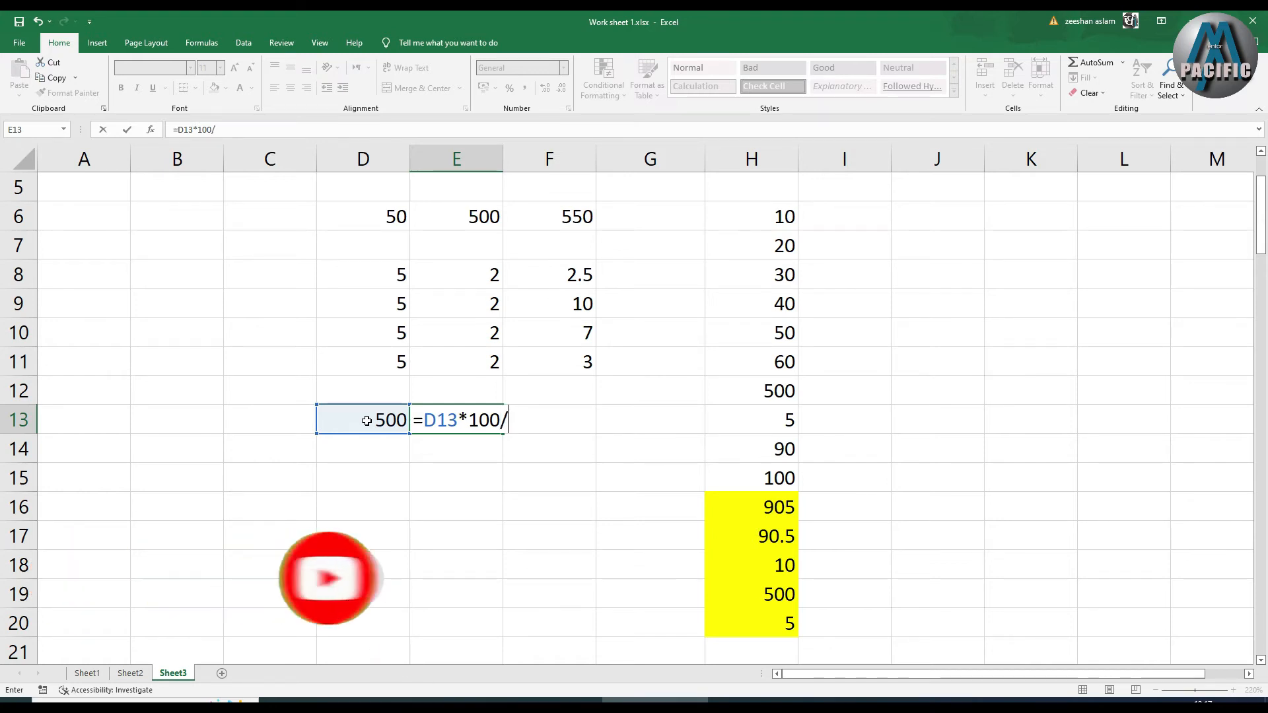
{"action": "key", "text": "BackSpace"}
{"action": "key", "text": "BackSpace"}
{"action": "key", "text": "BackSpace"}
{"action": "key", "text": "BackSpace"}
{"action": "type", "text": "17%"}
{"action": "key", "text": "Return"}
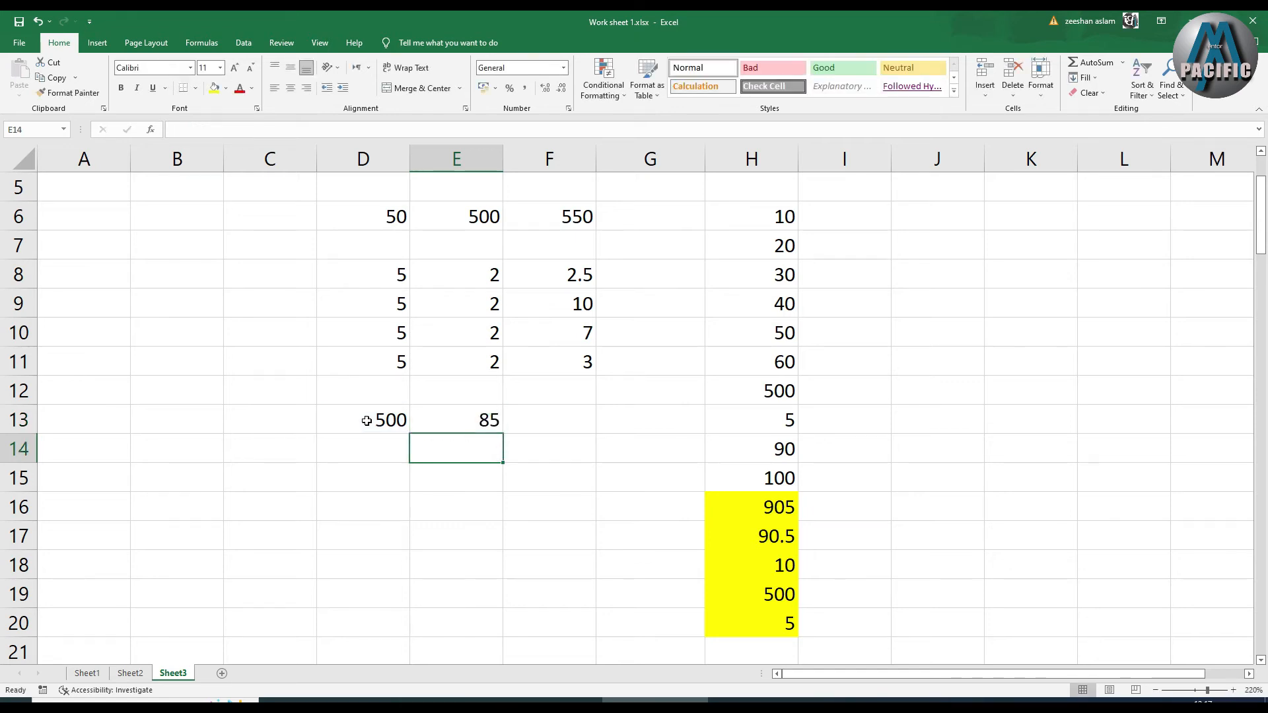
{"action": "left_click", "coordinate": [481, 422]}
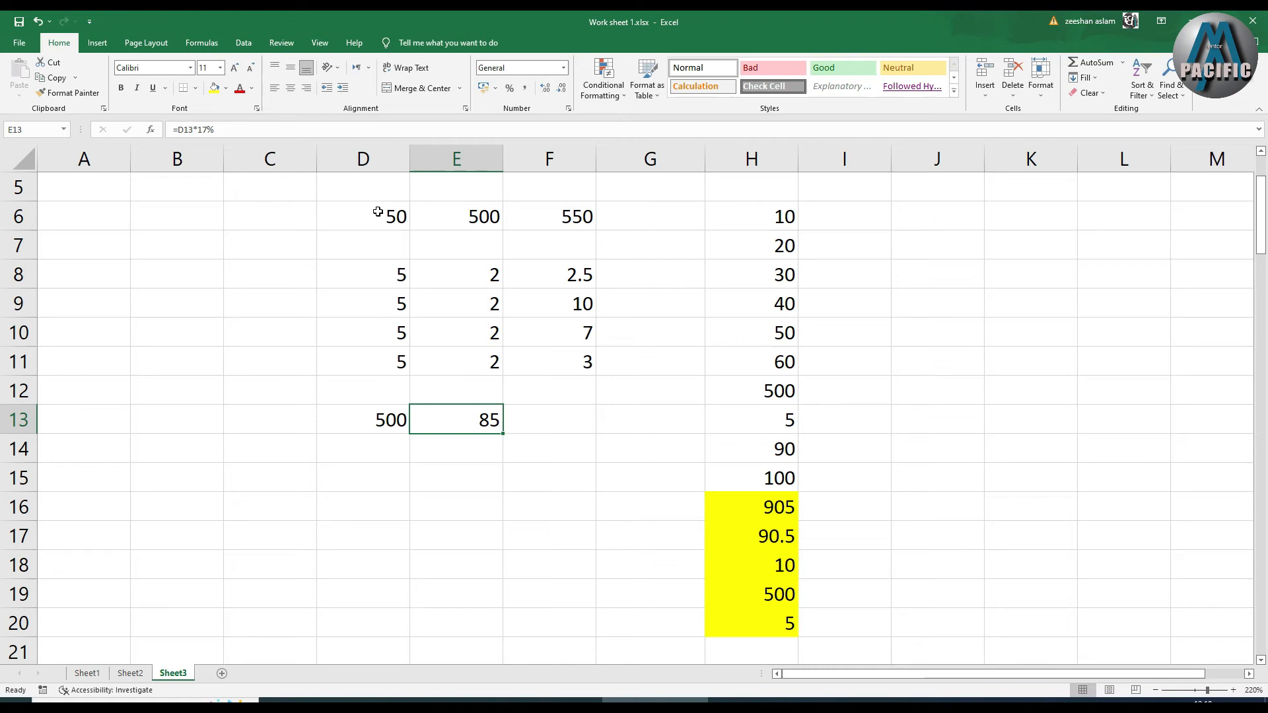
{"action": "left_click", "coordinate": [556, 310]}
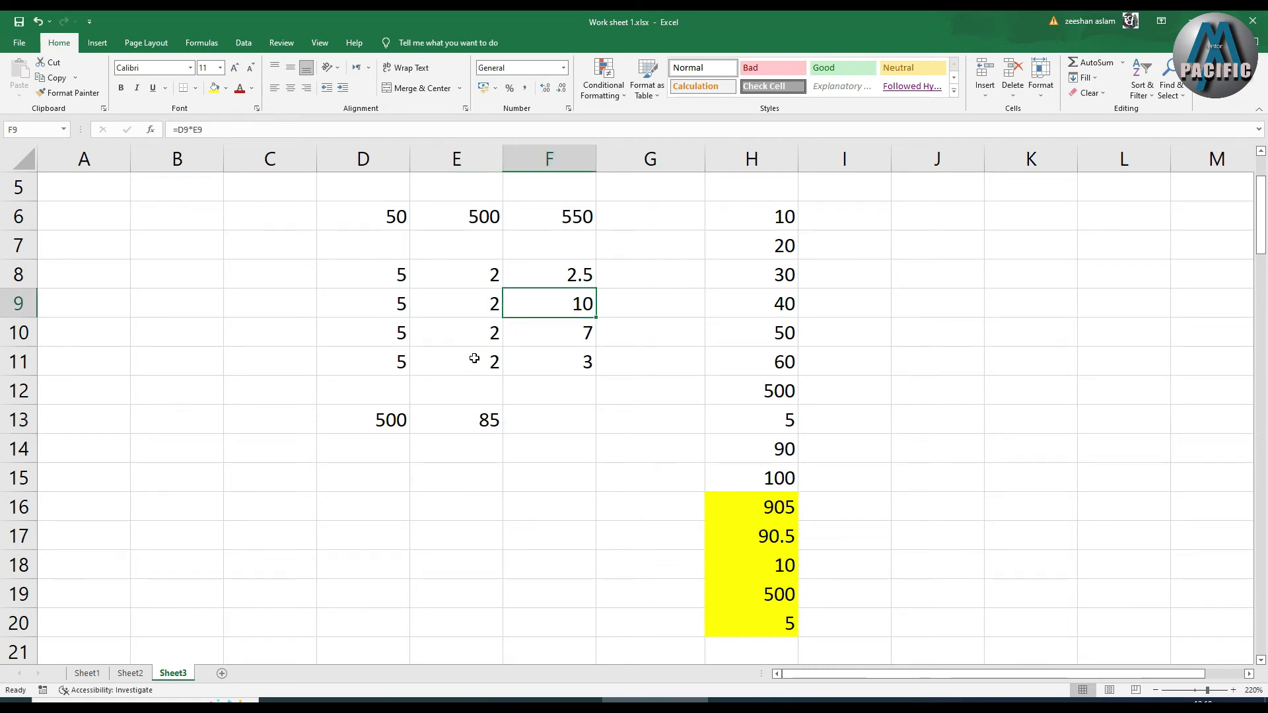
{"action": "left_click_drag", "start_coordinate": [380, 218], "coordinate": [781, 623]}
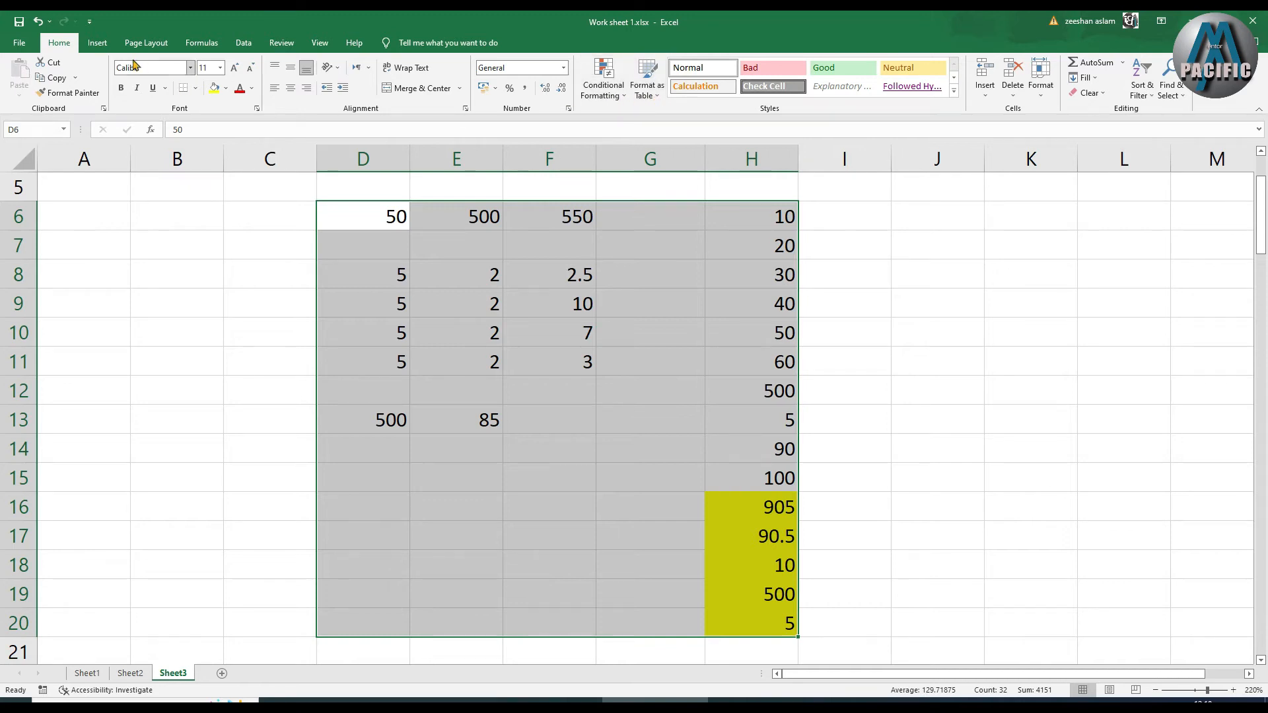
{"action": "left_click", "coordinate": [97, 43]}
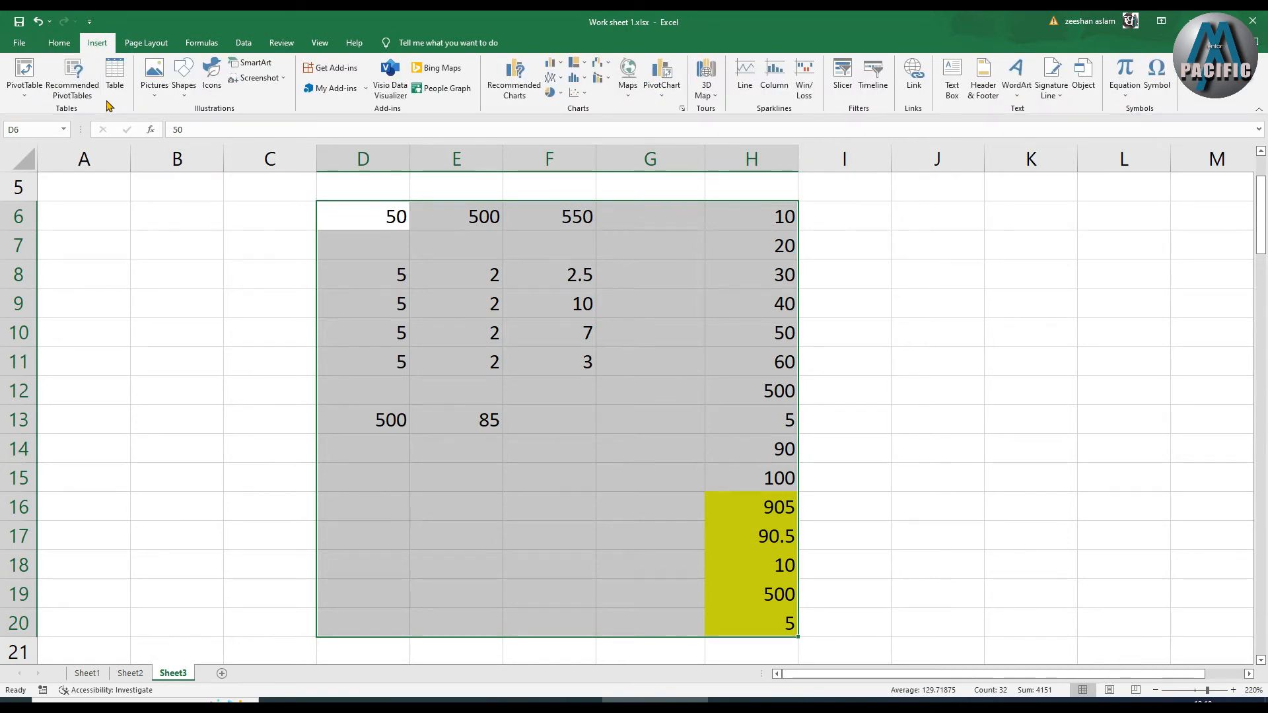
{"action": "left_click", "coordinate": [59, 43]}
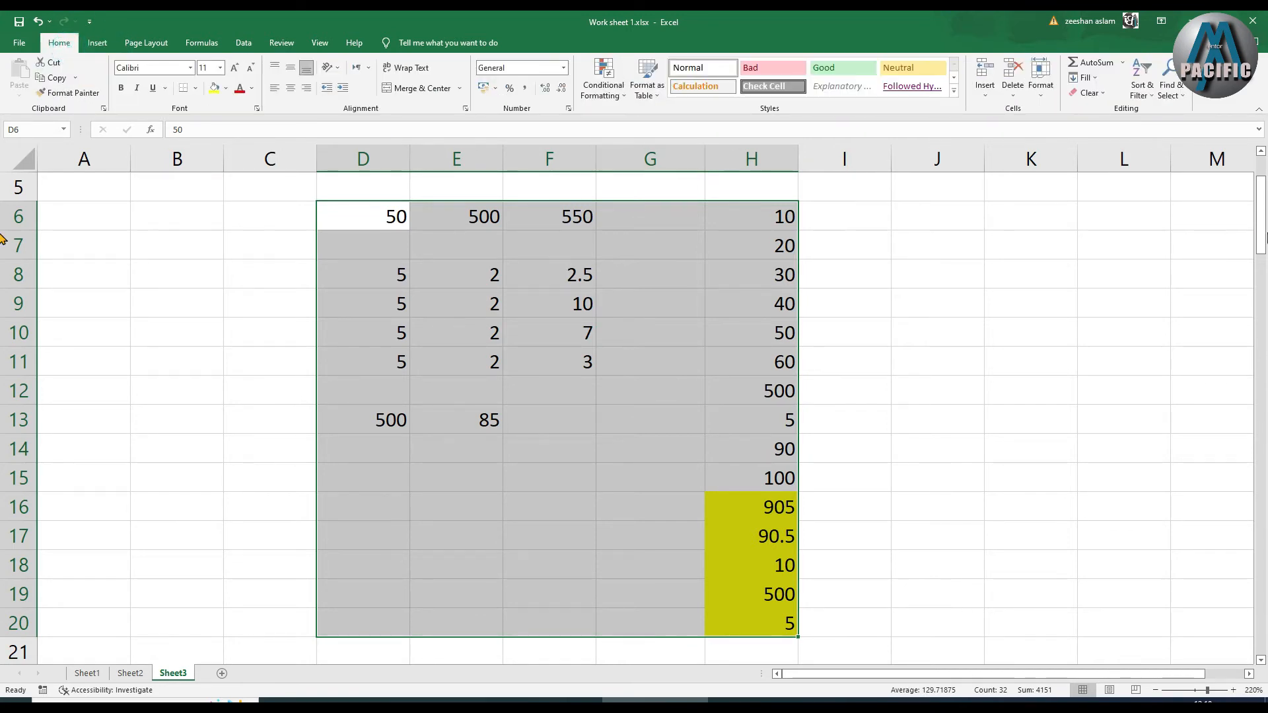
{"action": "left_click", "coordinate": [1122, 64]}
{"action": "left_click", "coordinate": [894, 357]}
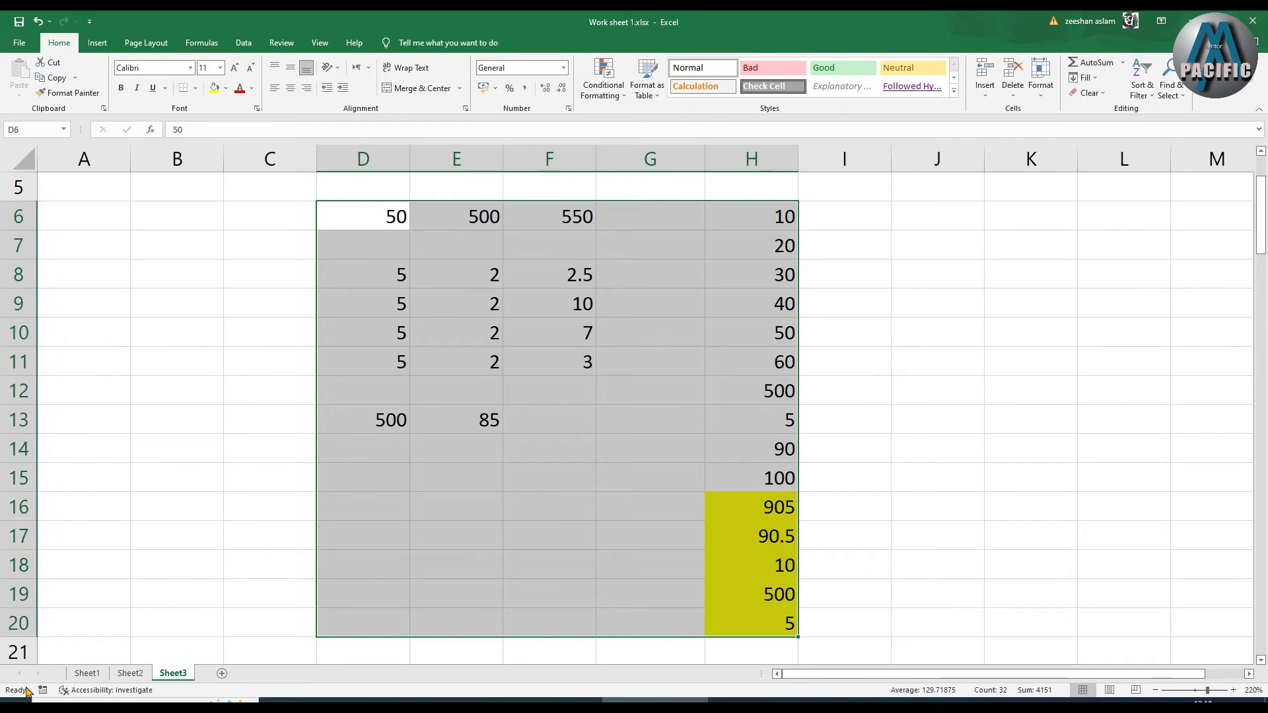
Switch to Sheet2 and examine the sales tax invoice, its quantity and rate entries and the empty value columns
{"action": "left_click", "coordinate": [122, 673]}
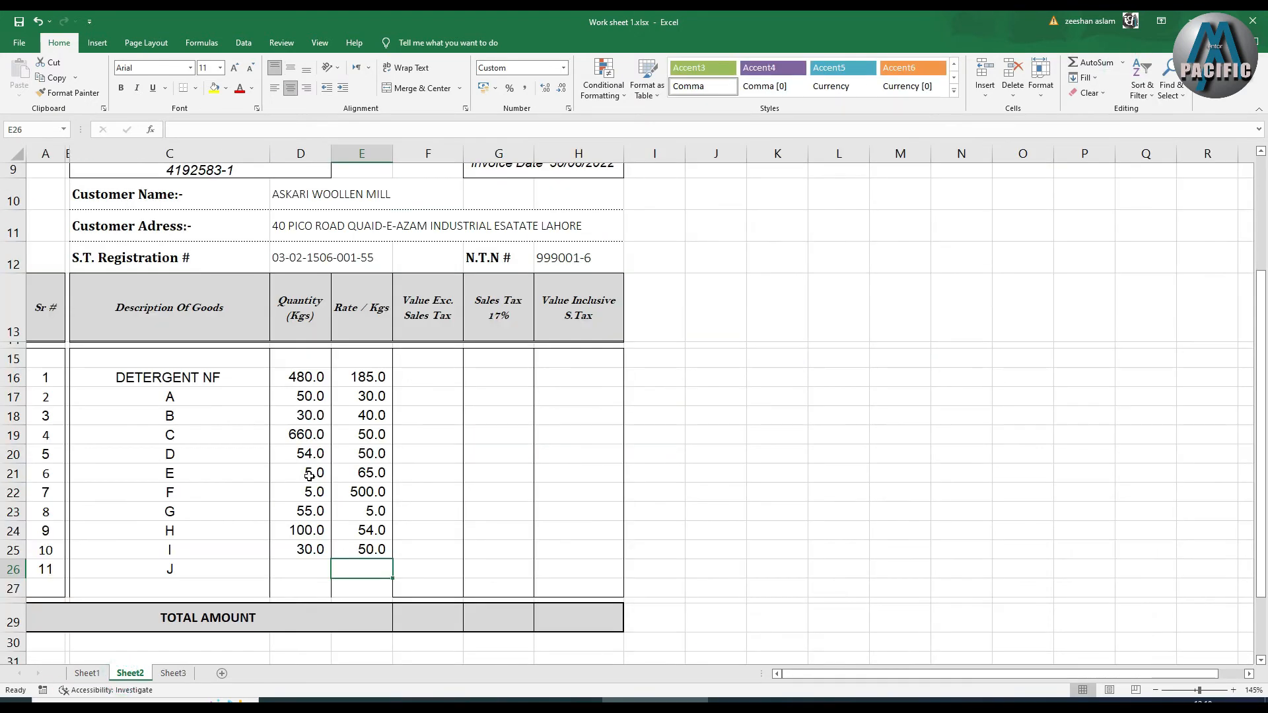
{"action": "scroll", "coordinate": [309, 475], "scroll_direction": "up", "scroll_amount": 3}
{"action": "scroll", "coordinate": [309, 476], "scroll_direction": "down", "scroll_amount": 1}
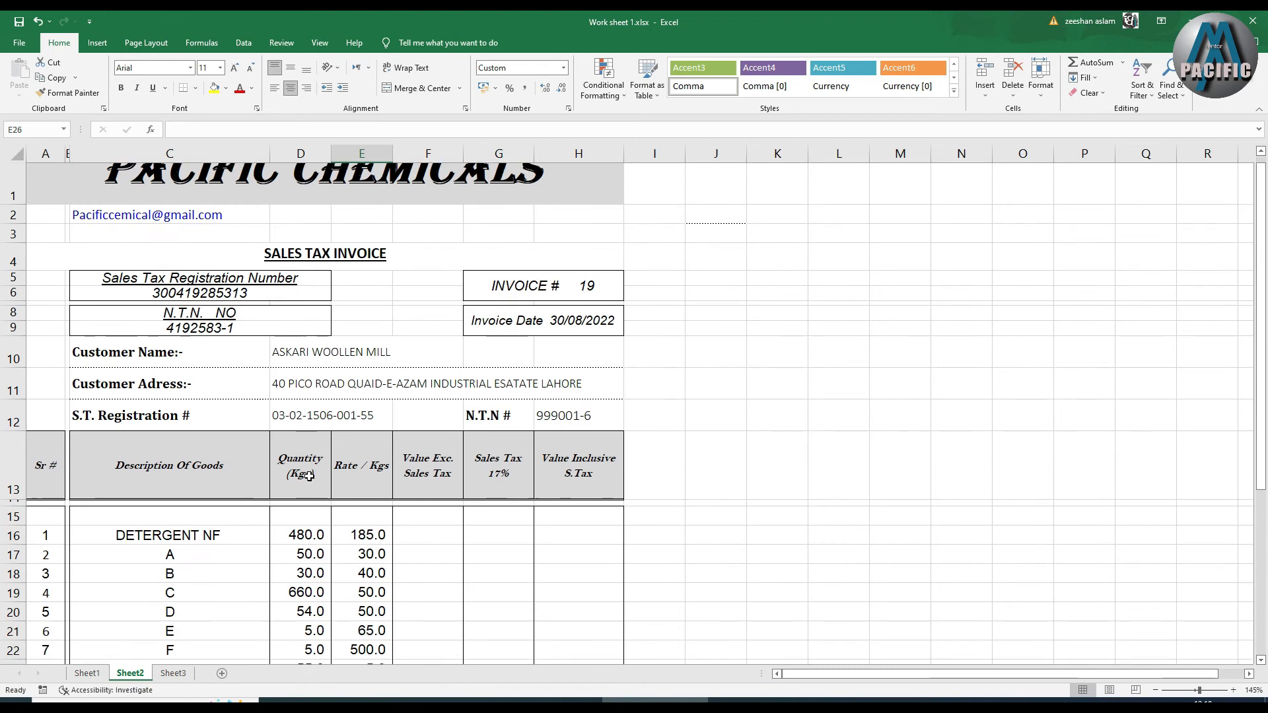
{"action": "scroll", "coordinate": [309, 476], "scroll_direction": "down", "scroll_amount": 5}
{"action": "scroll", "coordinate": [312, 476], "scroll_direction": "up", "scroll_amount": 1}
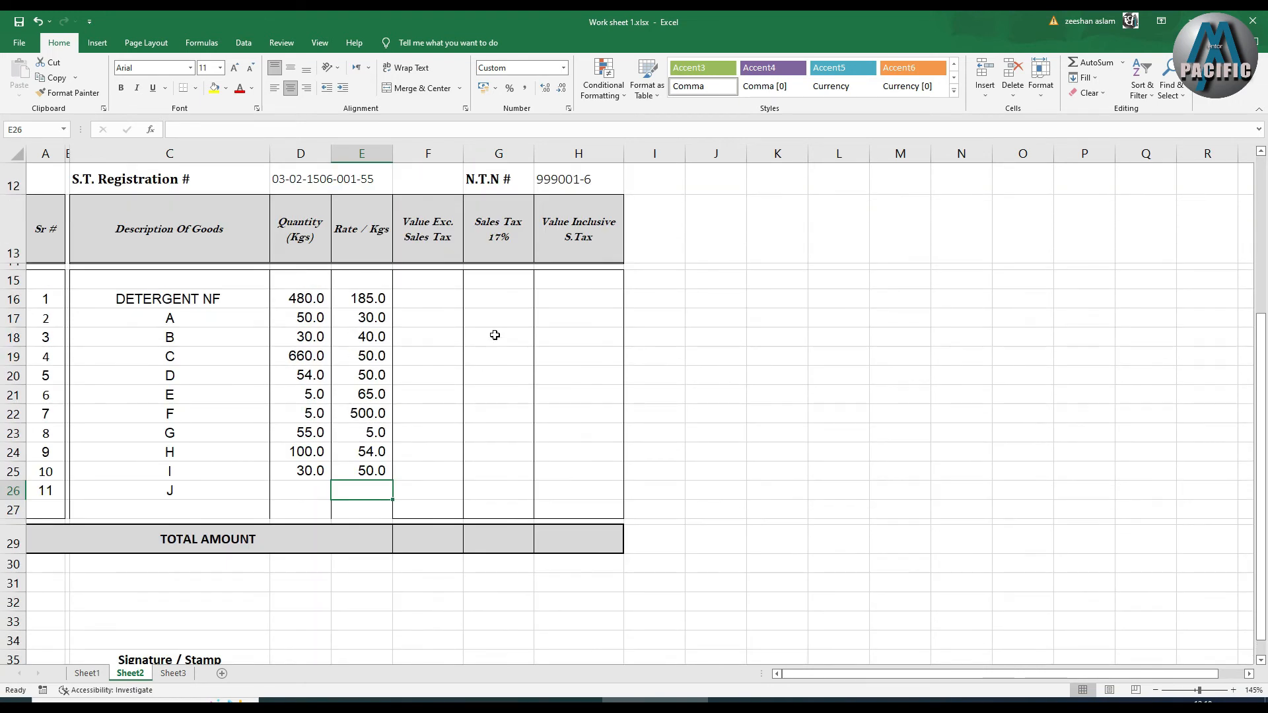
{"action": "left_click", "coordinate": [435, 302]}
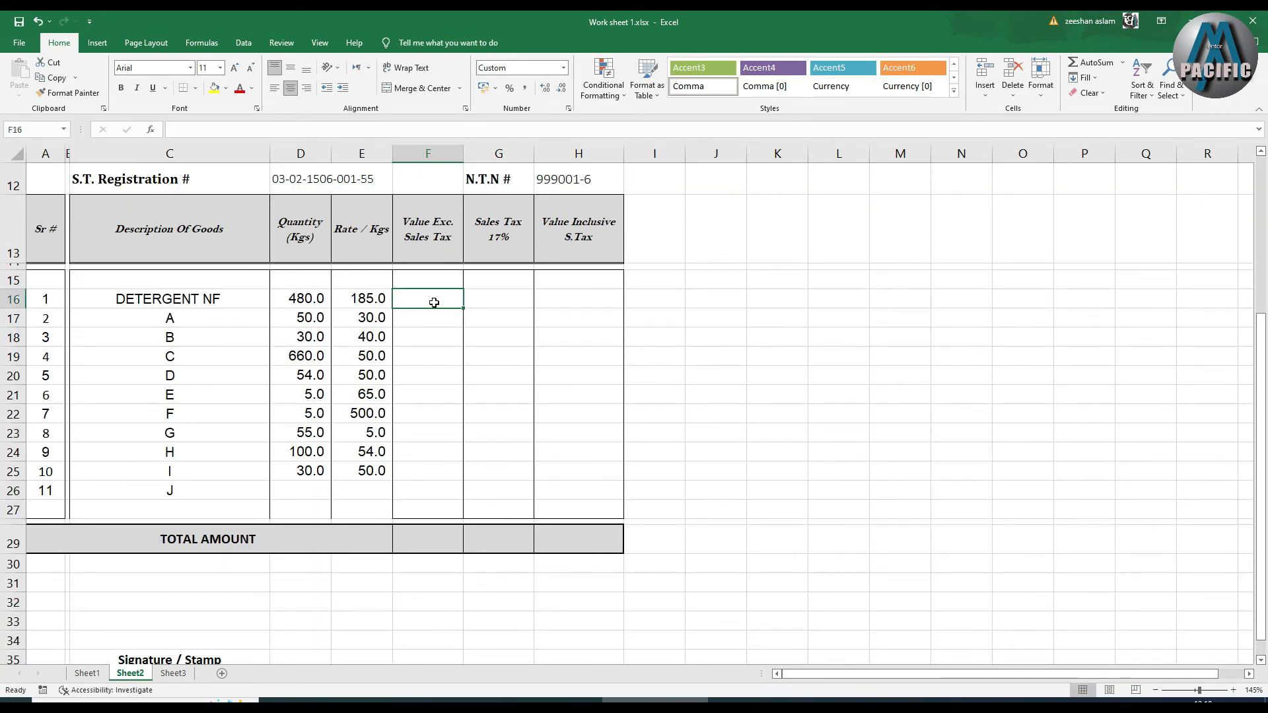
{"action": "left_click", "coordinate": [318, 304]}
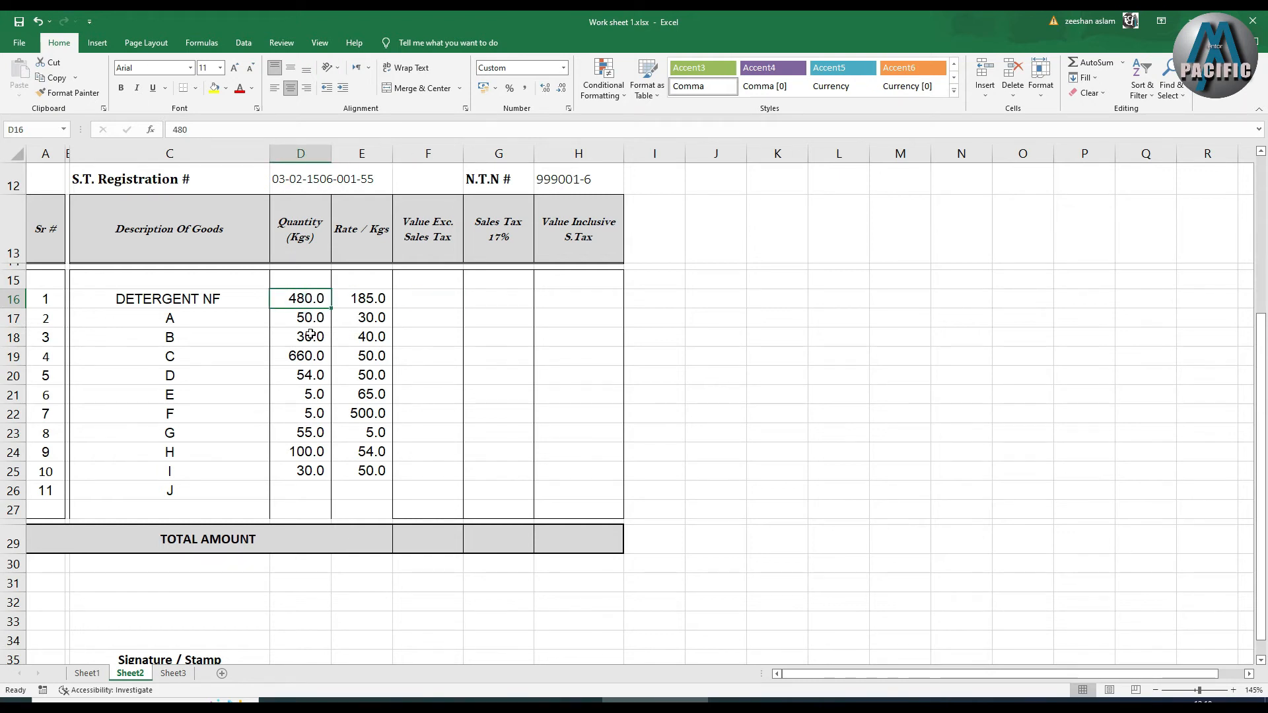
{"action": "left_click", "coordinate": [309, 324]}
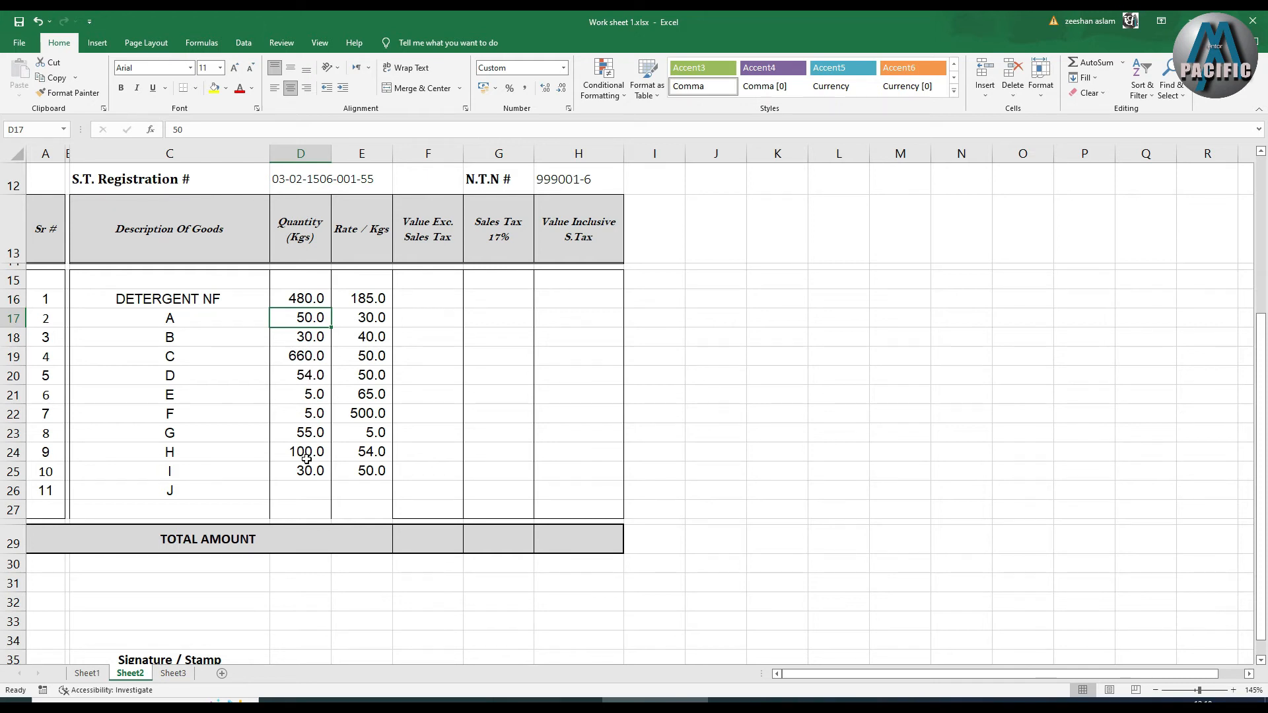
{"action": "left_click", "coordinate": [368, 300]}
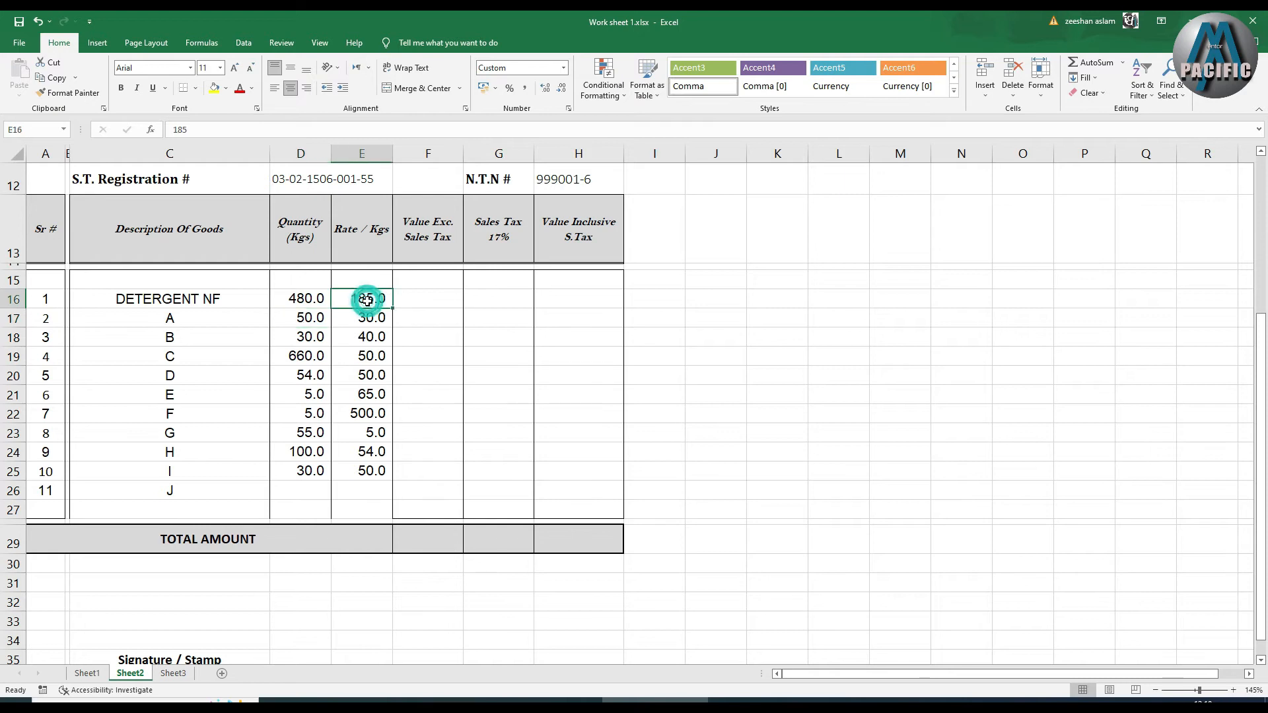
Calculate the DETERGENT NF value excluding sales tax in cell F16 with the formula =D16*E16
{"action": "left_click", "coordinate": [410, 298]}
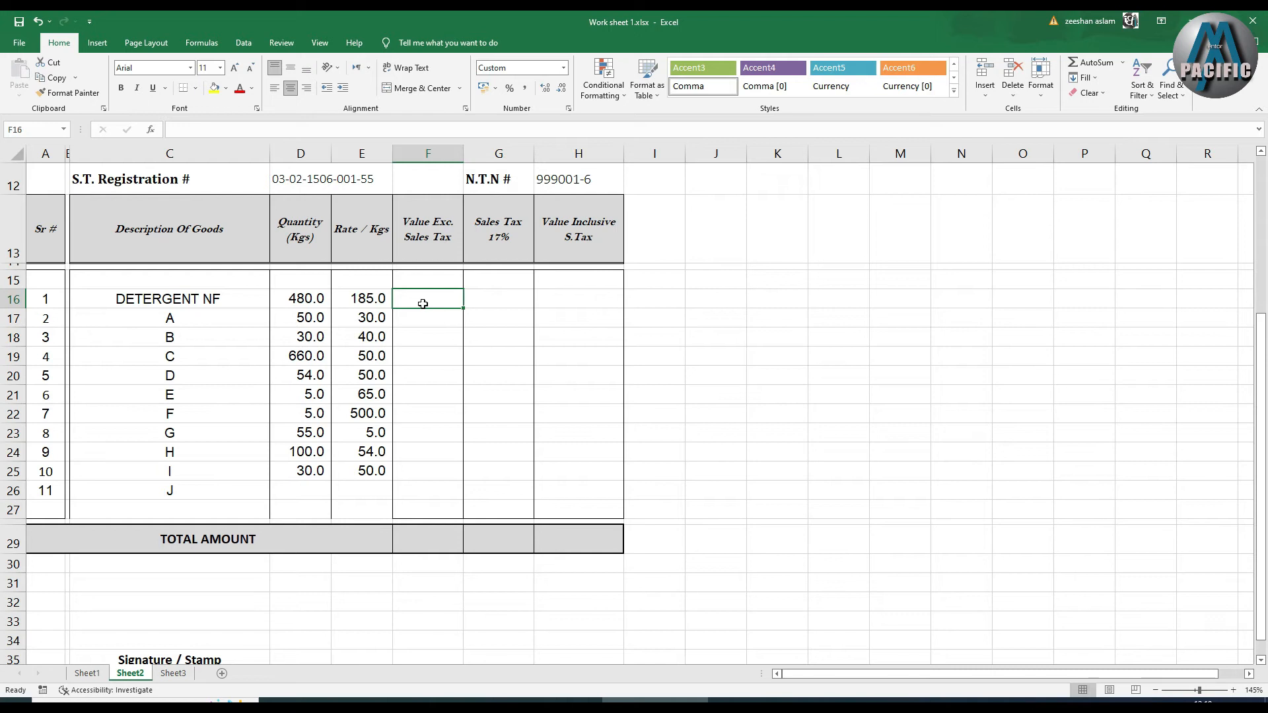
{"action": "type", "text": "="}
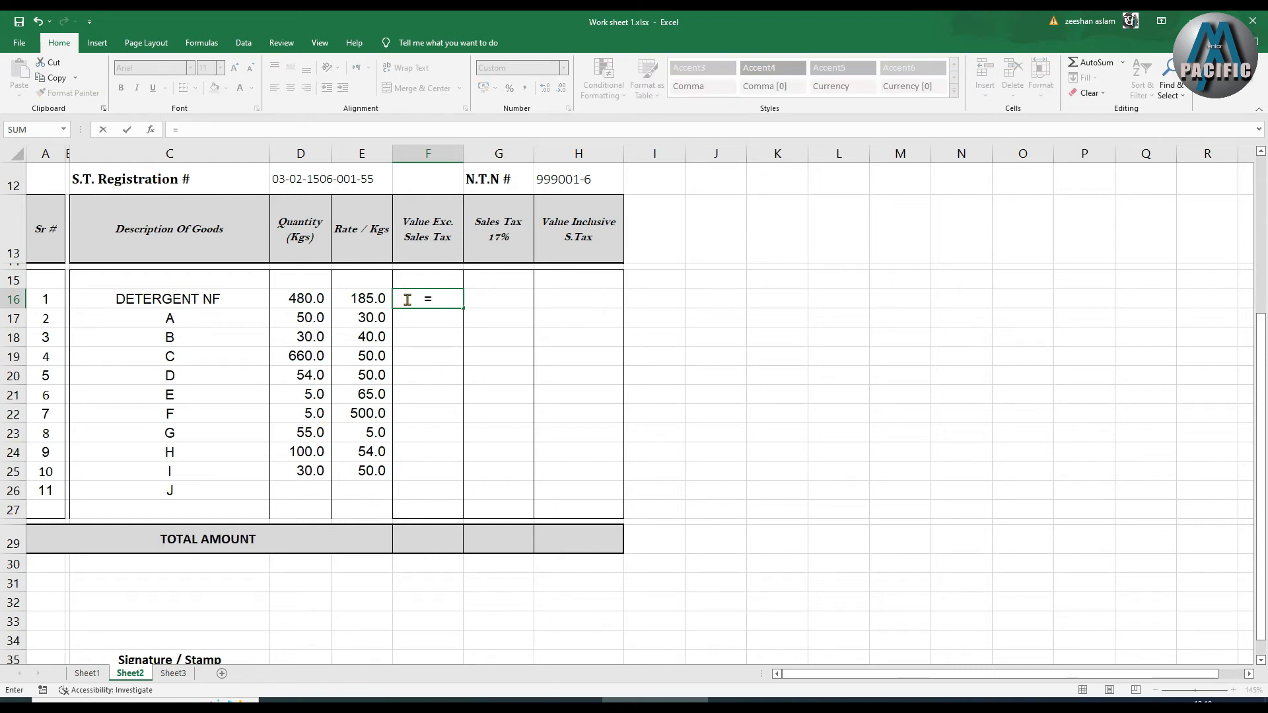
{"action": "left_click", "coordinate": [300, 300]}
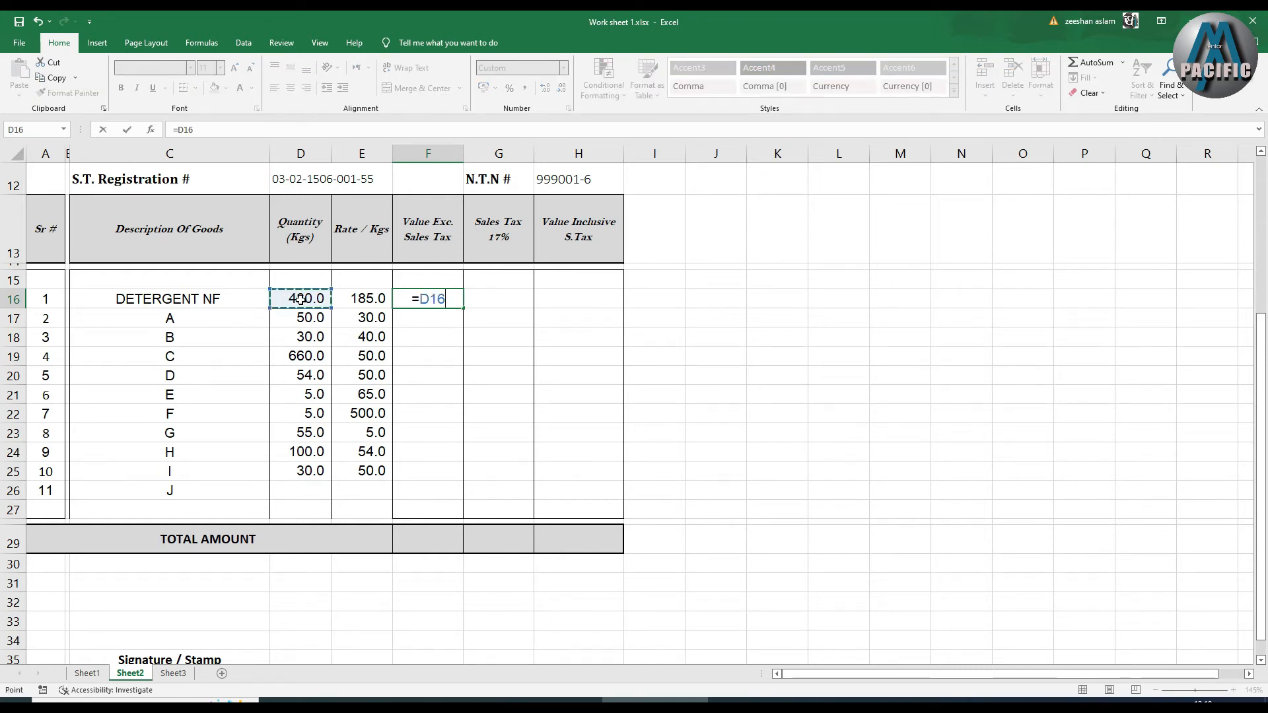
{"action": "type", "text": "*"}
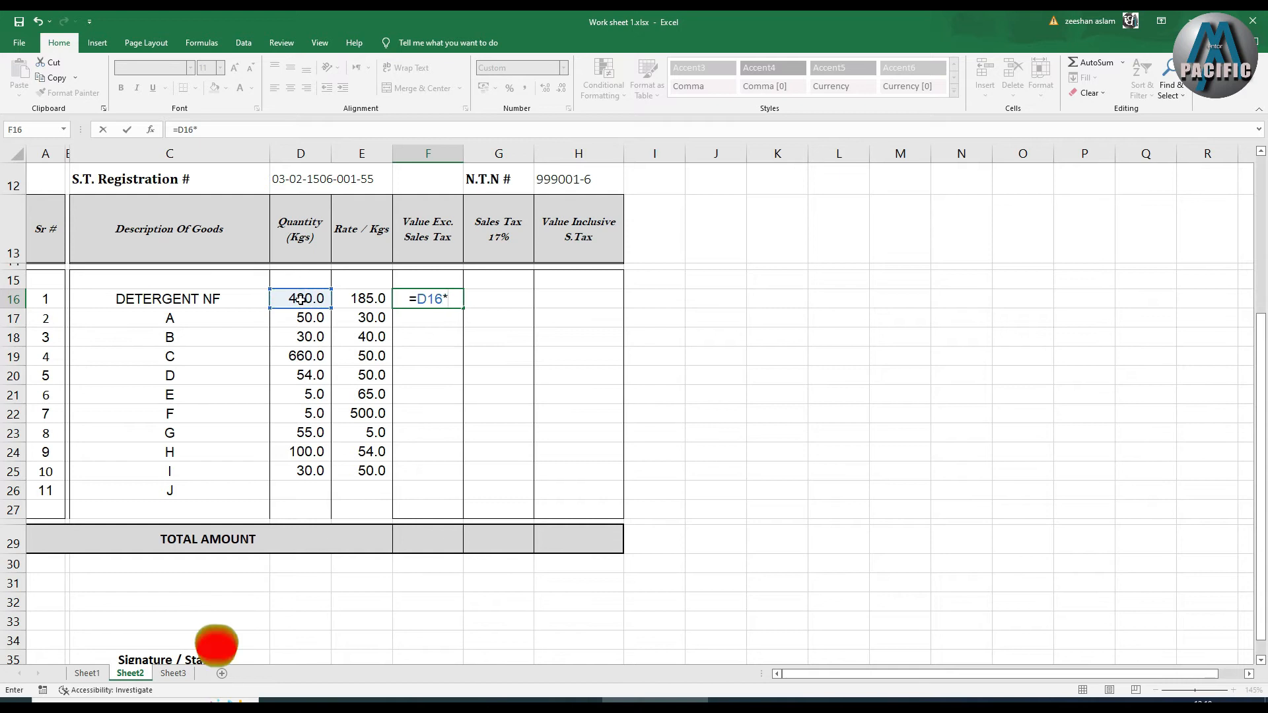
{"action": "left_click", "coordinate": [357, 302]}
{"action": "key", "text": "Return"}
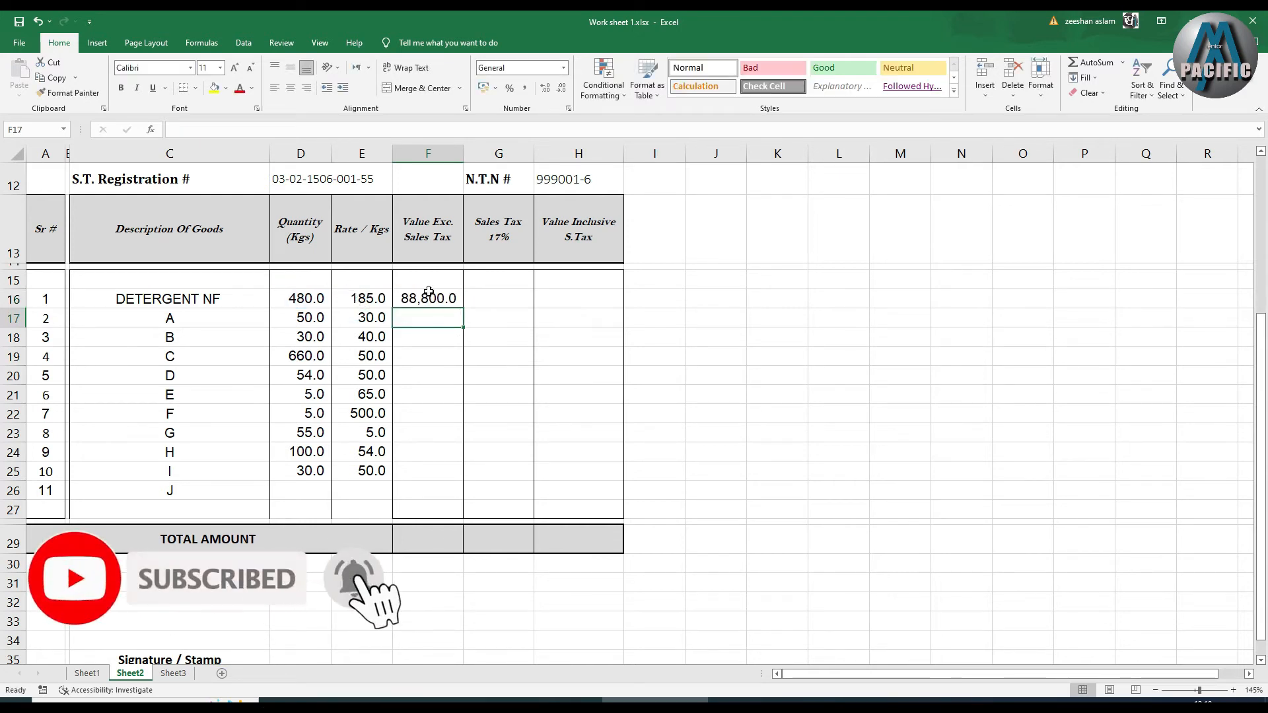
{"action": "left_click", "coordinate": [455, 297]}
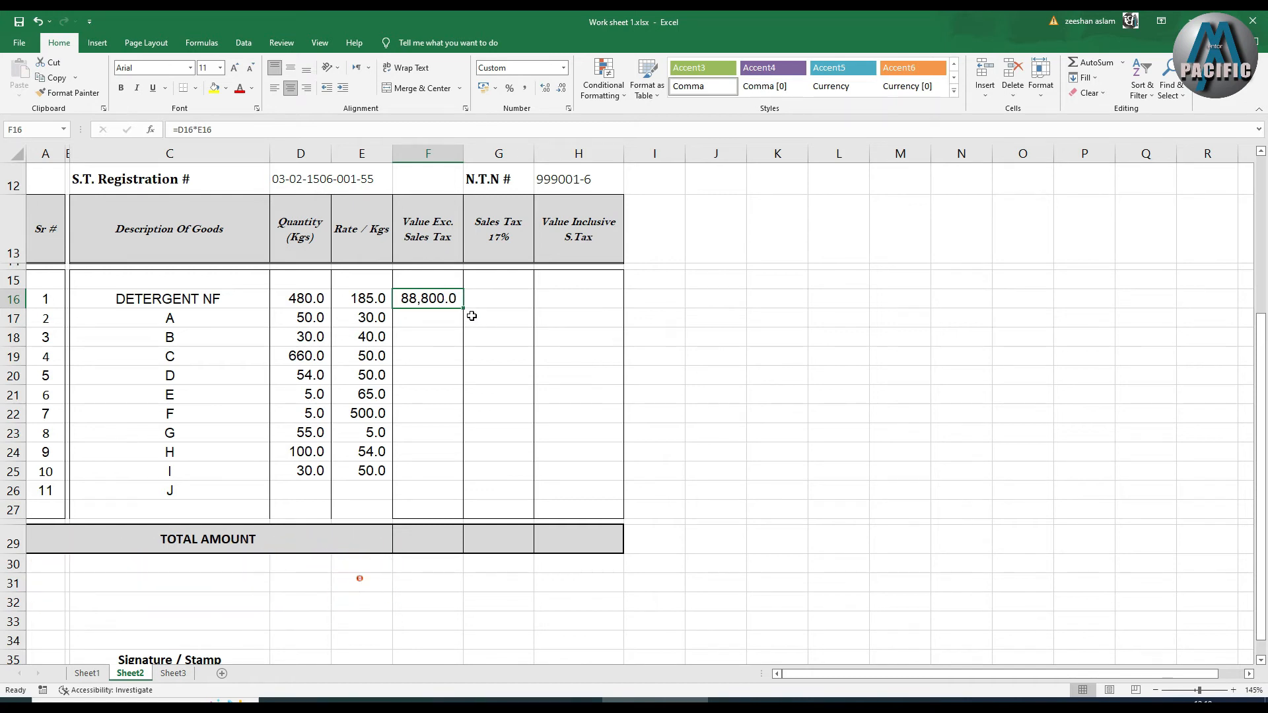
{"action": "left_click", "coordinate": [408, 320]}
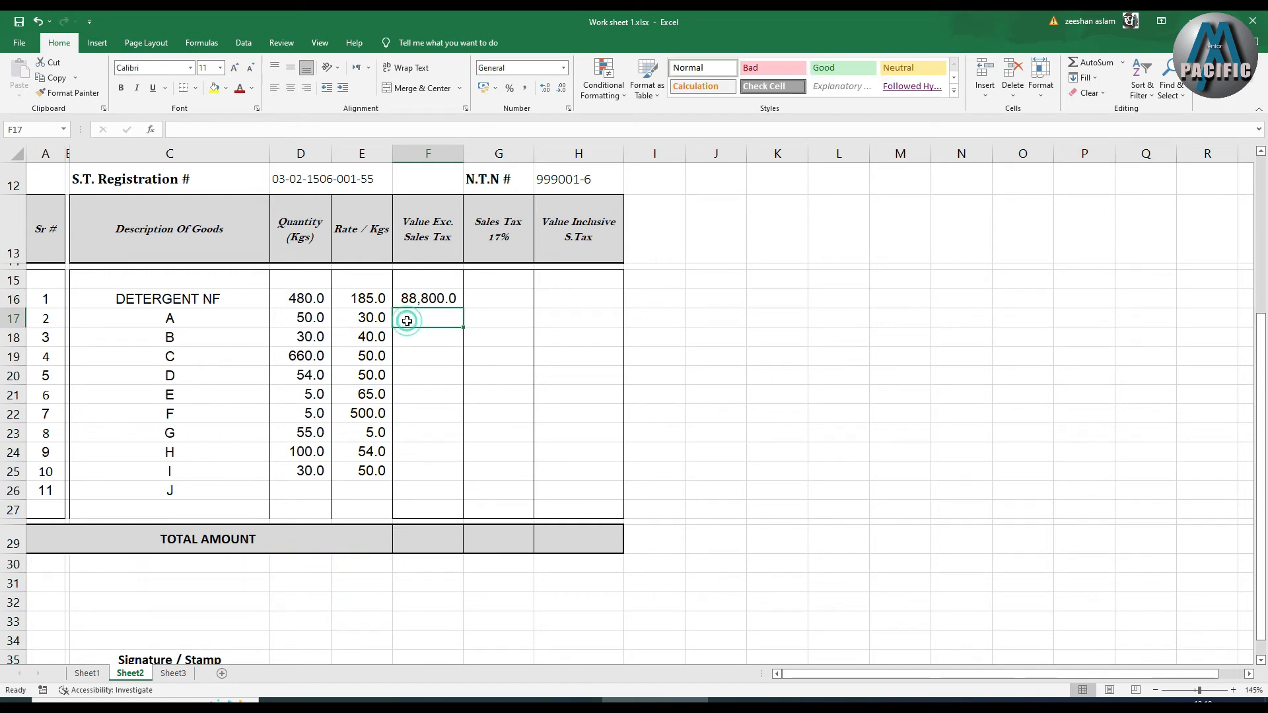
Try the formula =D17*E17 in cell F17 and clear the cell again
{"action": "type", "text": "="}
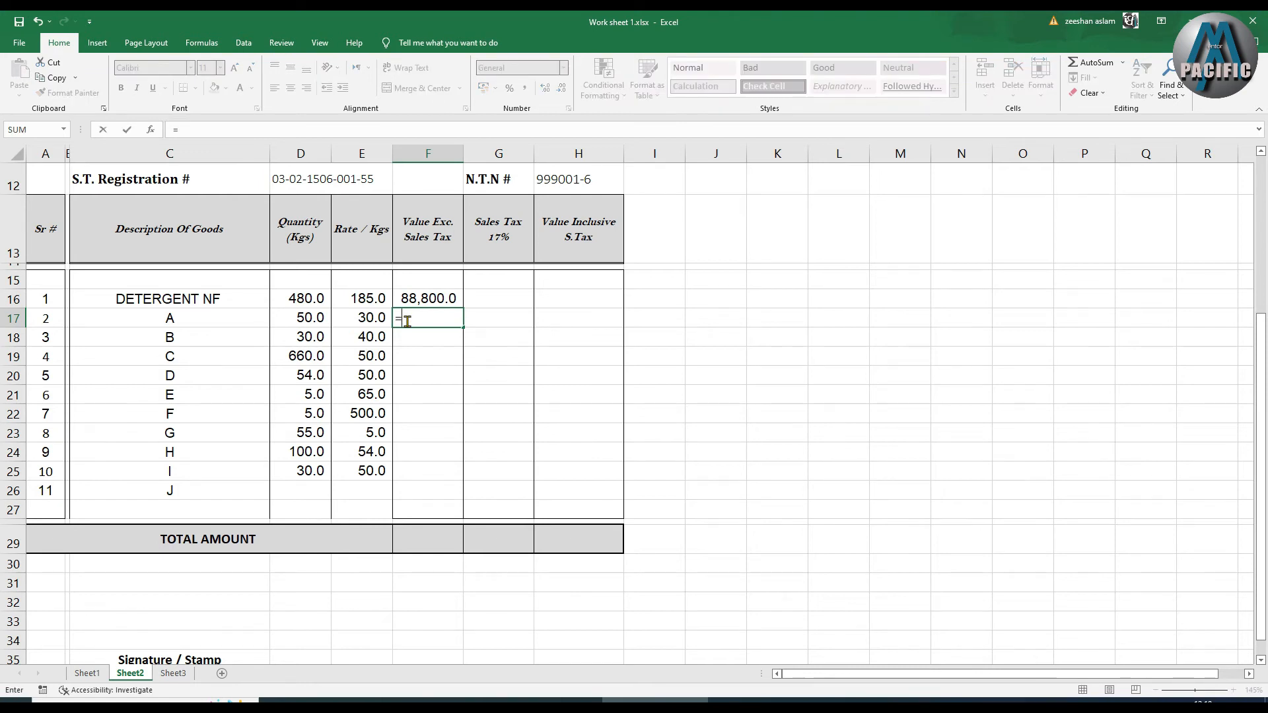
{"action": "left_click", "coordinate": [300, 319]}
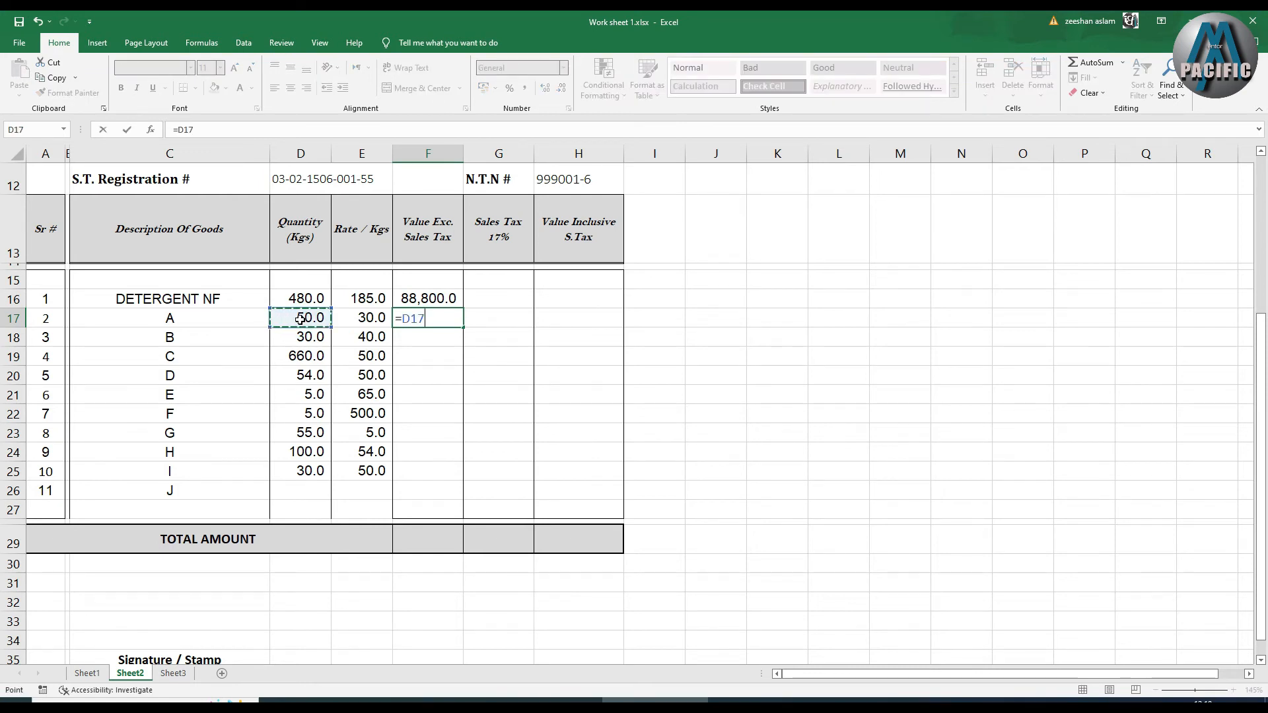
{"action": "type", "text": "*"}
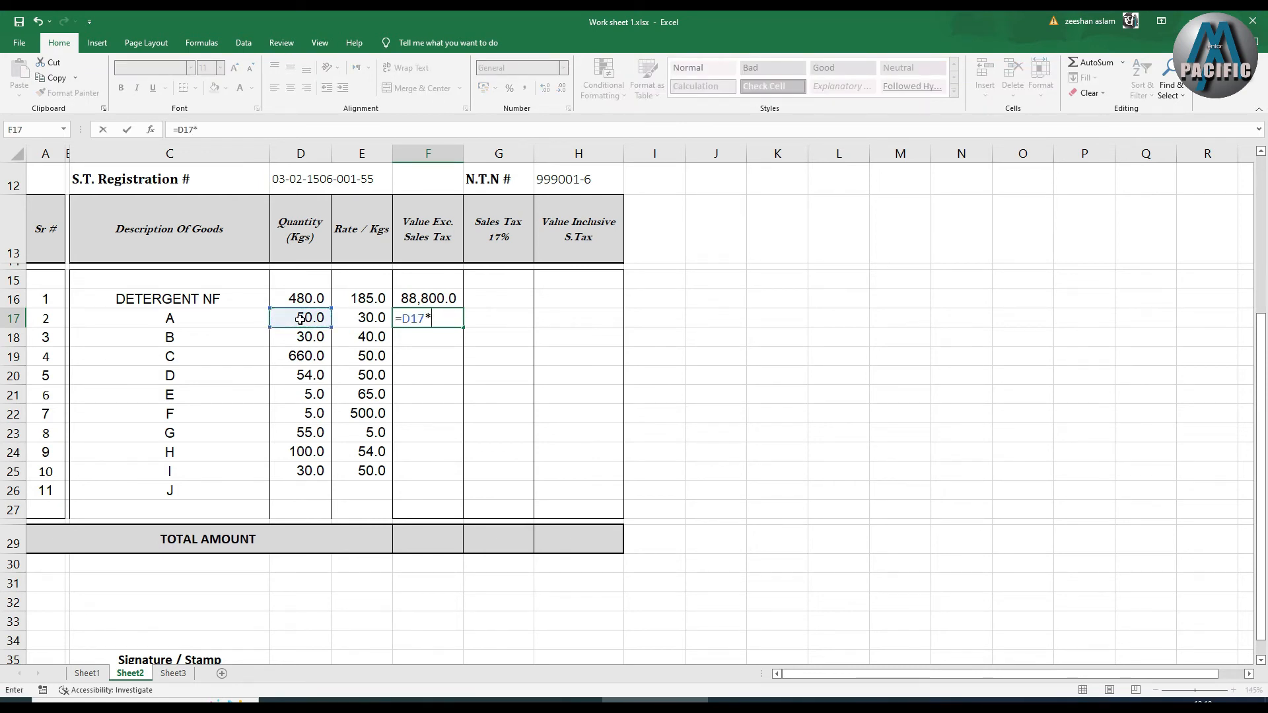
{"action": "left_click", "coordinate": [344, 317]}
{"action": "key", "text": "Return"}
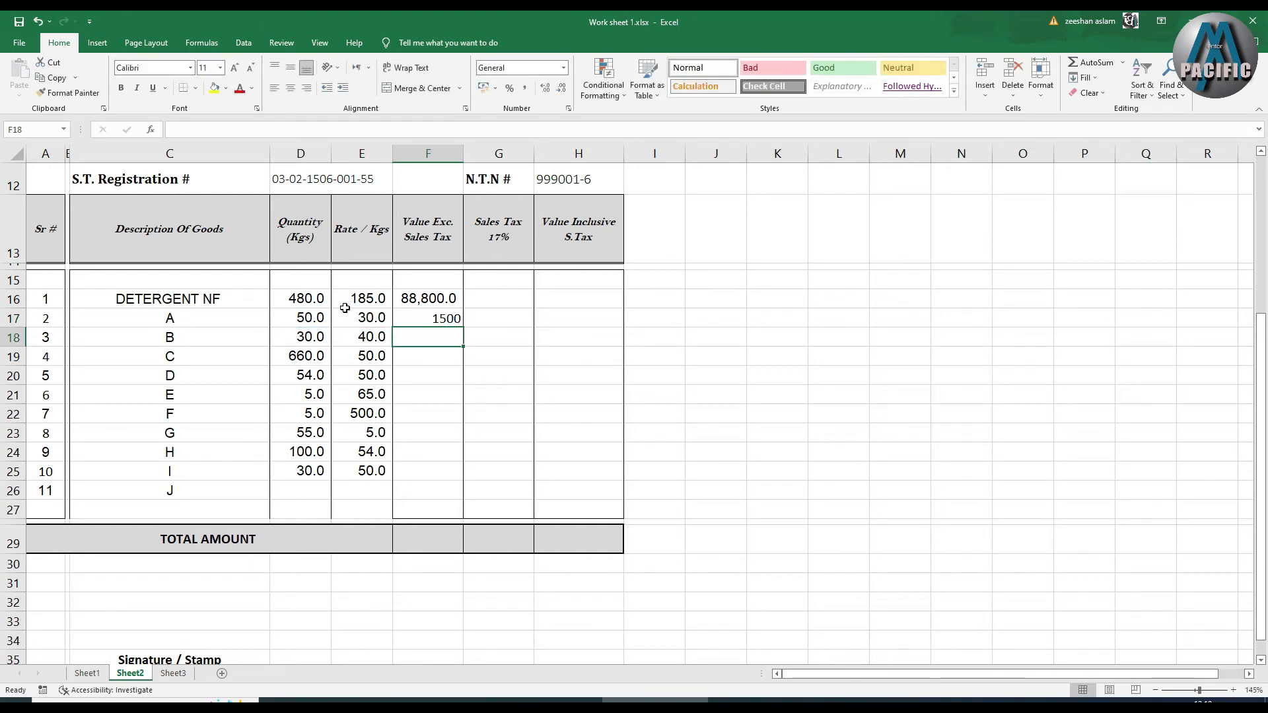
{"action": "left_click", "coordinate": [433, 321]}
{"action": "key", "text": "Delete"}
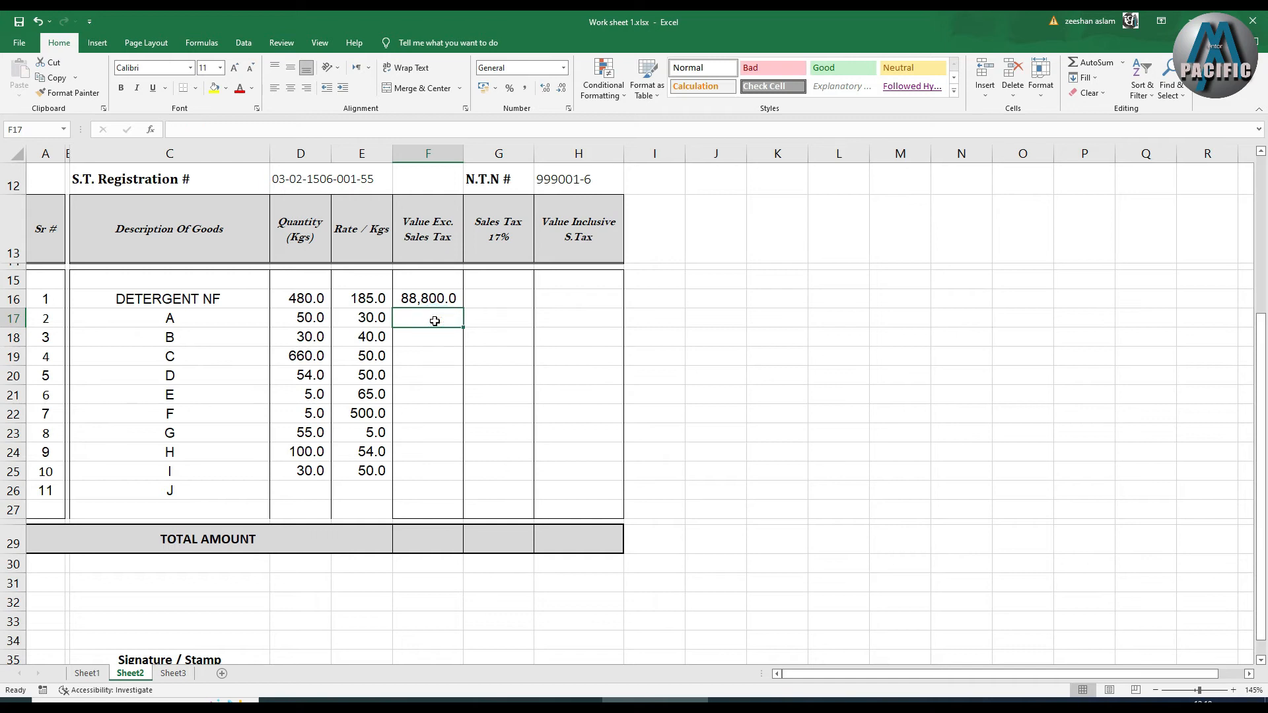
Inspect the formula in cell F16 and undo the accidental overwrite of it
{"action": "left_click", "coordinate": [436, 305]}
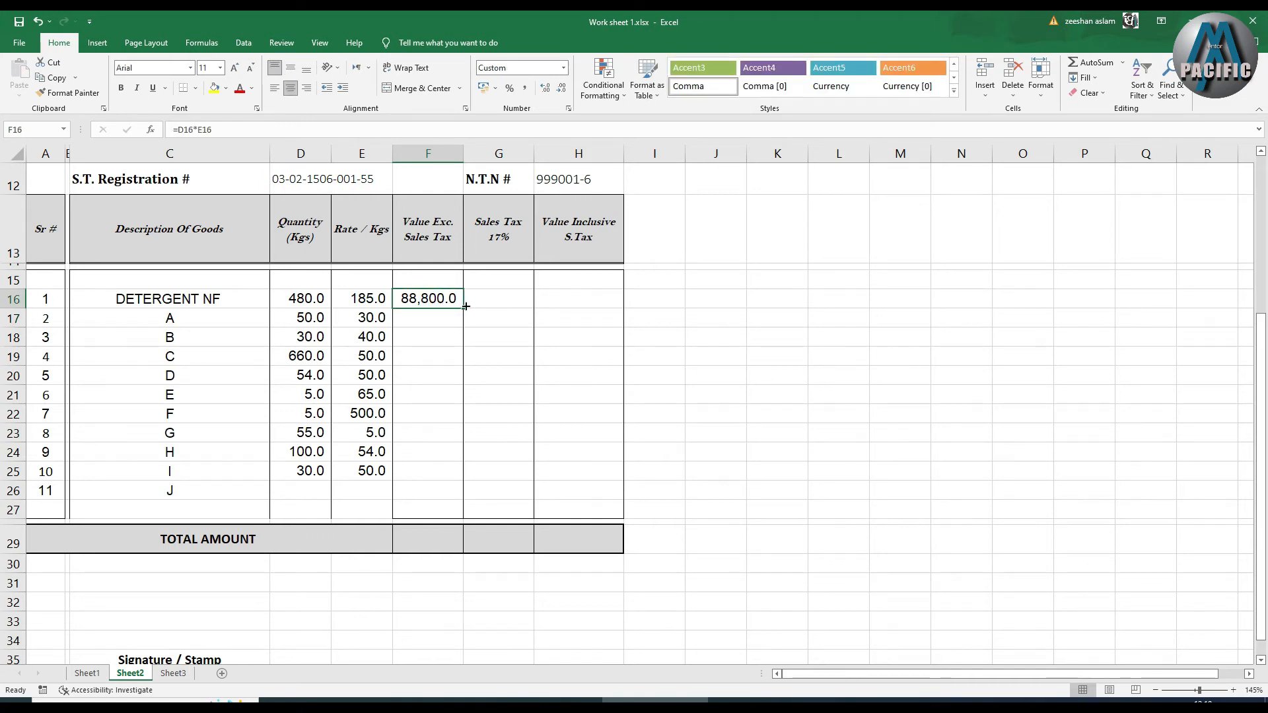
{"action": "left_click", "coordinate": [213, 131]}
{"action": "left_click_drag", "start_coordinate": [213, 131], "coordinate": [173, 134]}
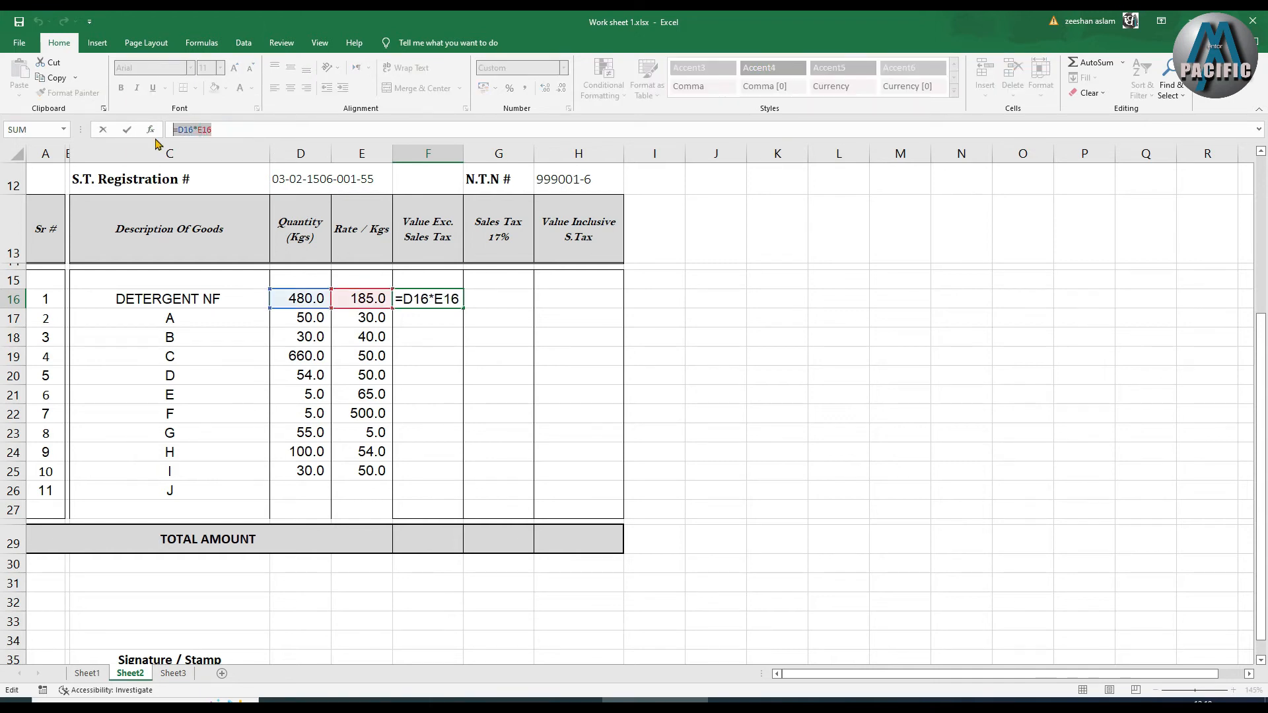
{"action": "left_click", "coordinate": [449, 355]}
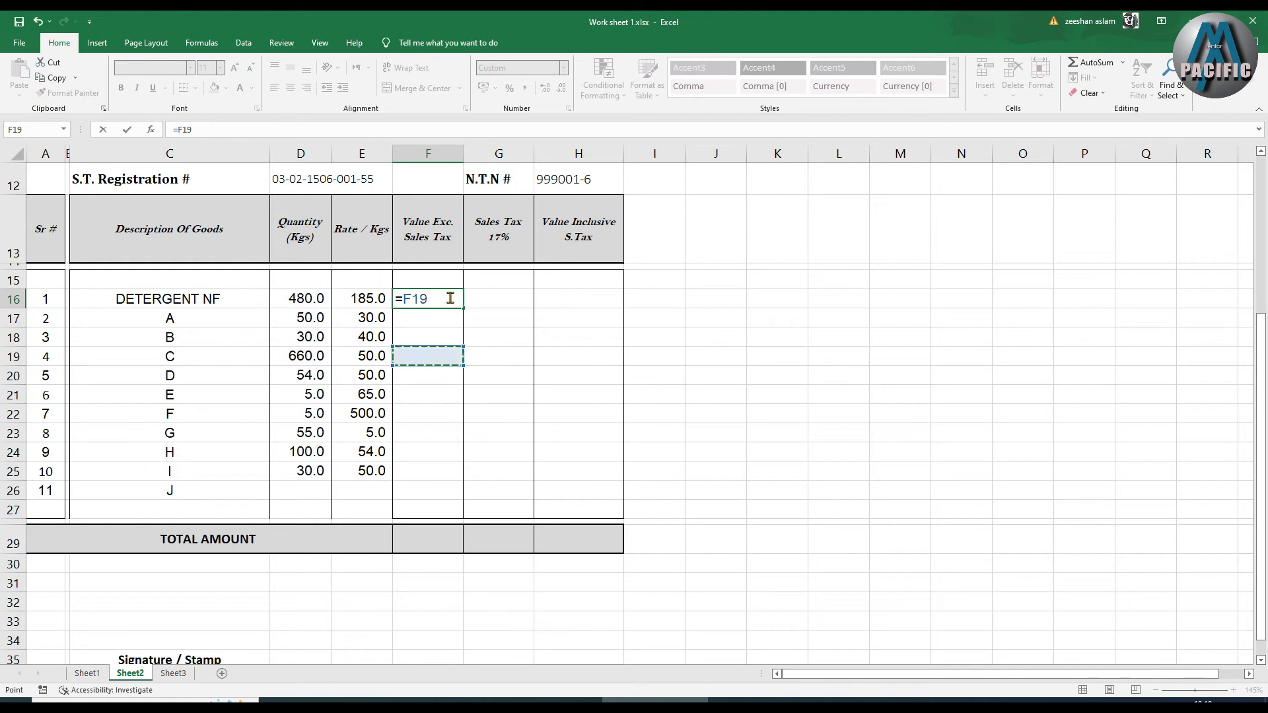
{"action": "left_click", "coordinate": [482, 334]}
{"action": "left_click", "coordinate": [567, 354]}
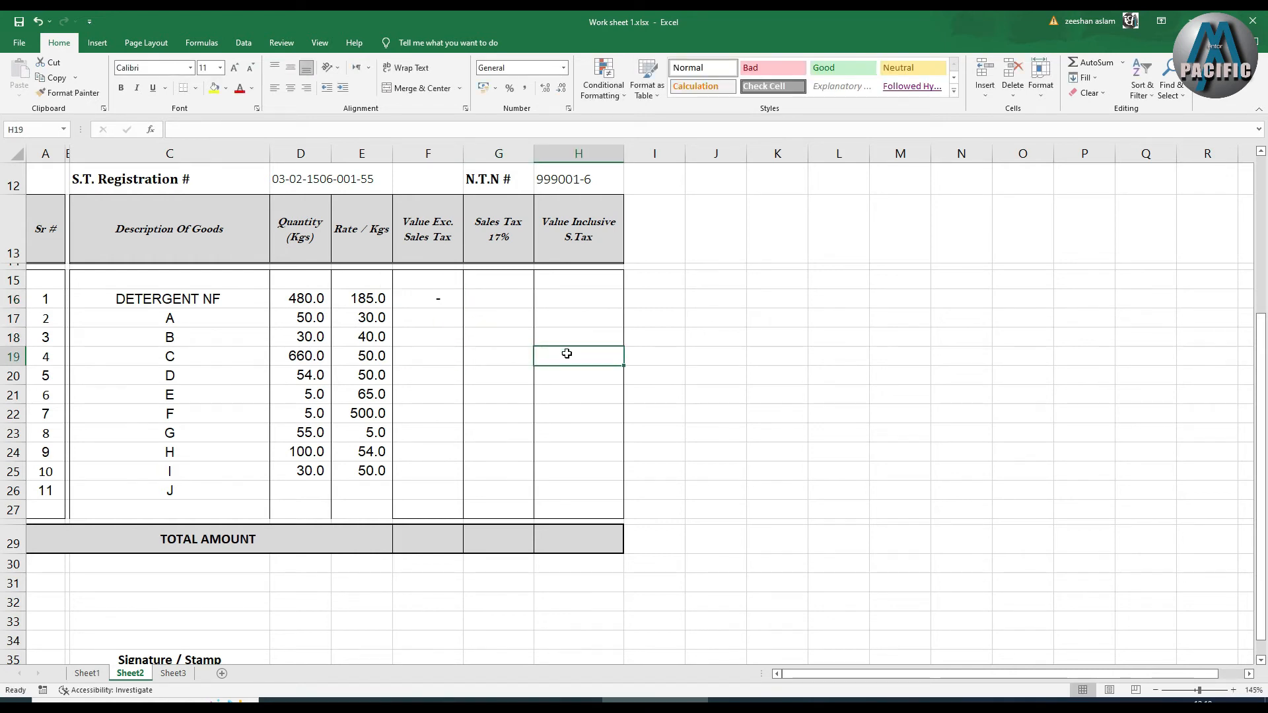
{"action": "key", "text": "ctrl+z"}
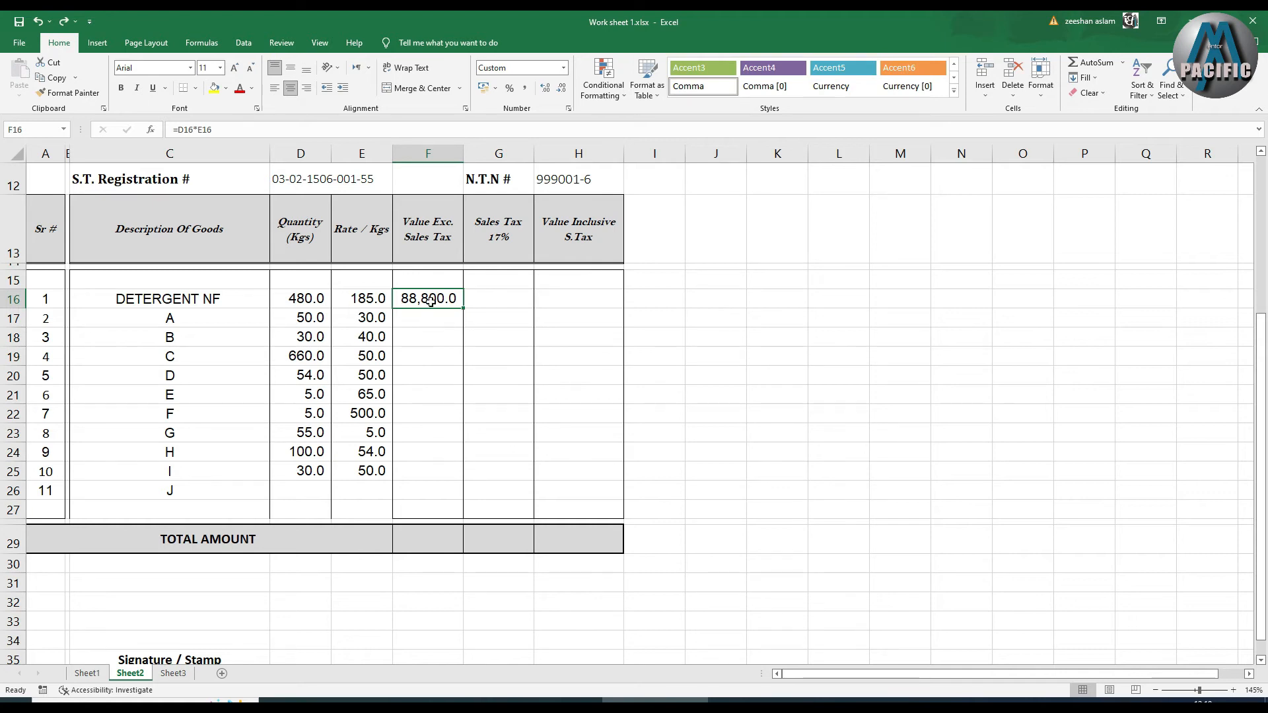
Fill the formula in F16 down to F26 and enter quantity 500 and rate 30 for item J
{"action": "left_click_drag", "start_coordinate": [464, 308], "coordinate": [459, 493]}
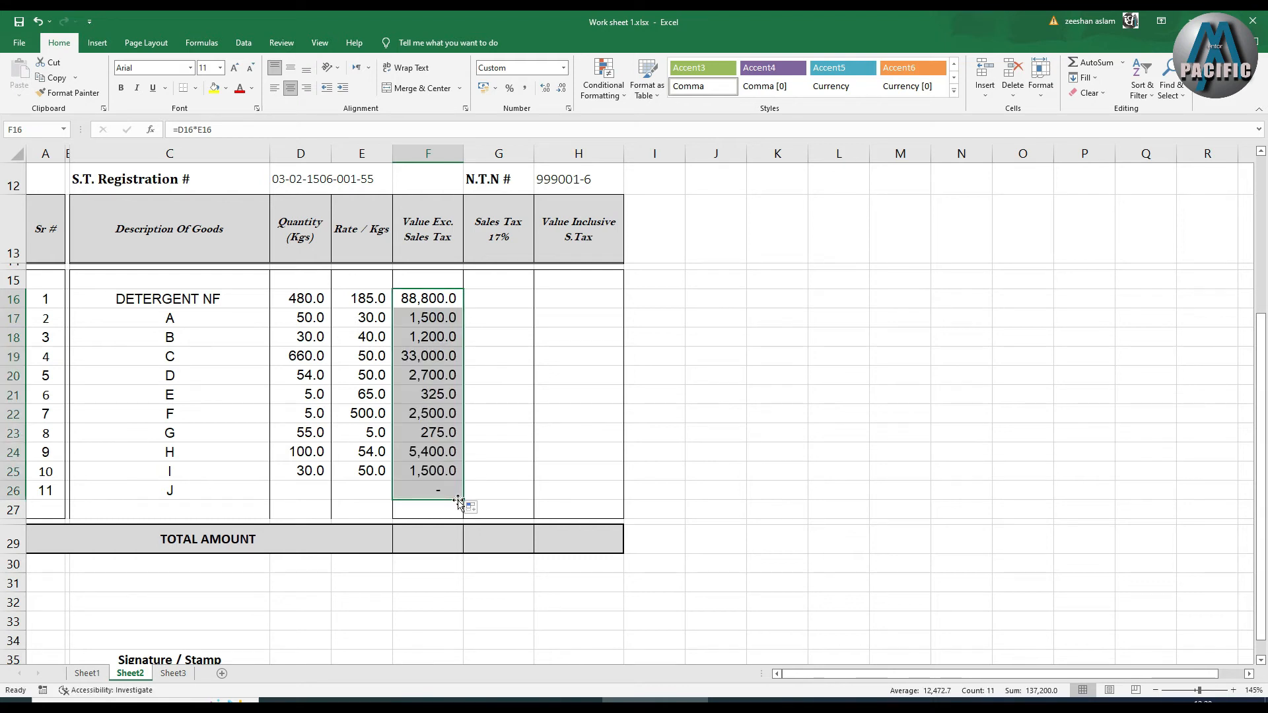
{"action": "left_click", "coordinate": [444, 494]}
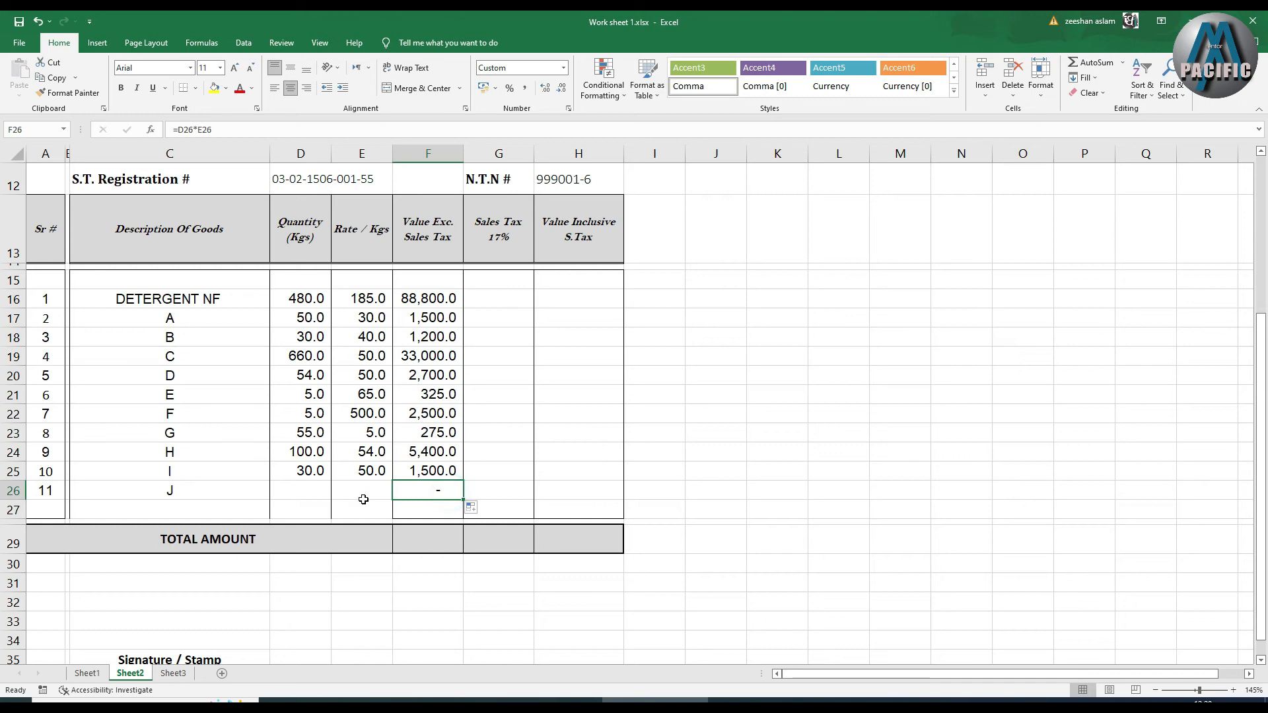
{"action": "left_click", "coordinate": [328, 490]}
{"action": "type", "text": "50"}
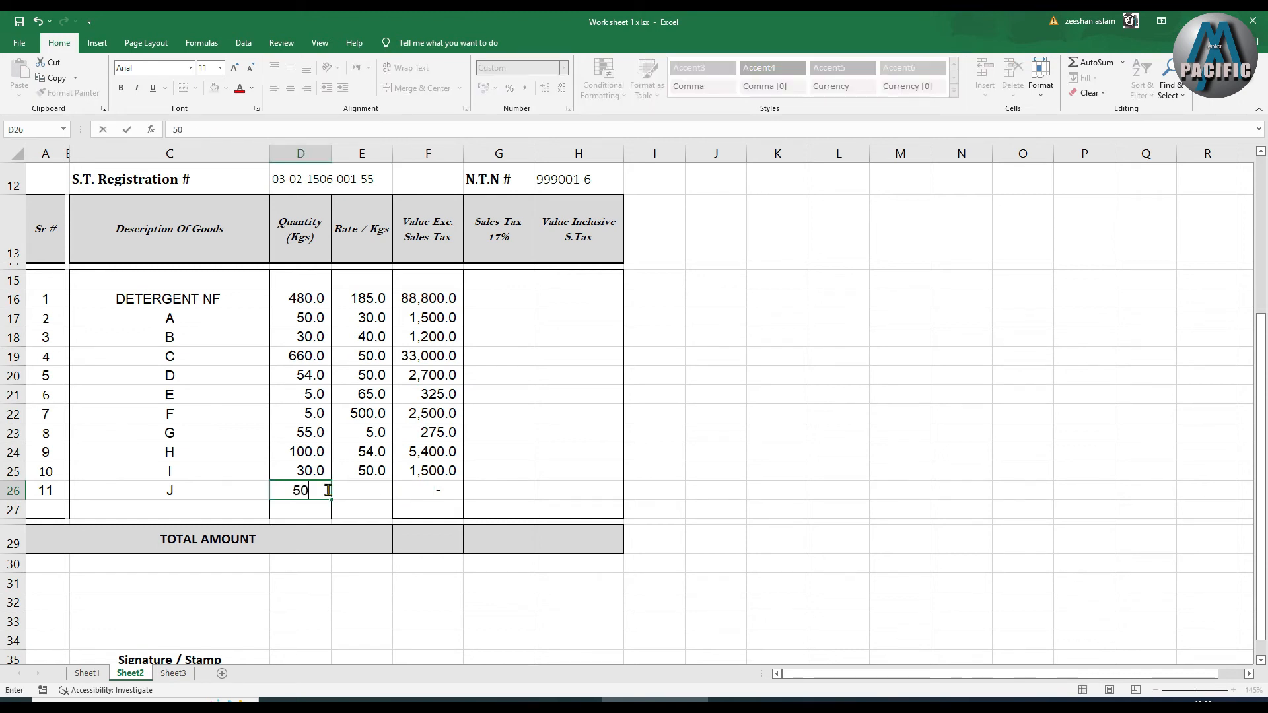
{"action": "type", "text": "0"}
{"action": "key", "text": "Tab"}
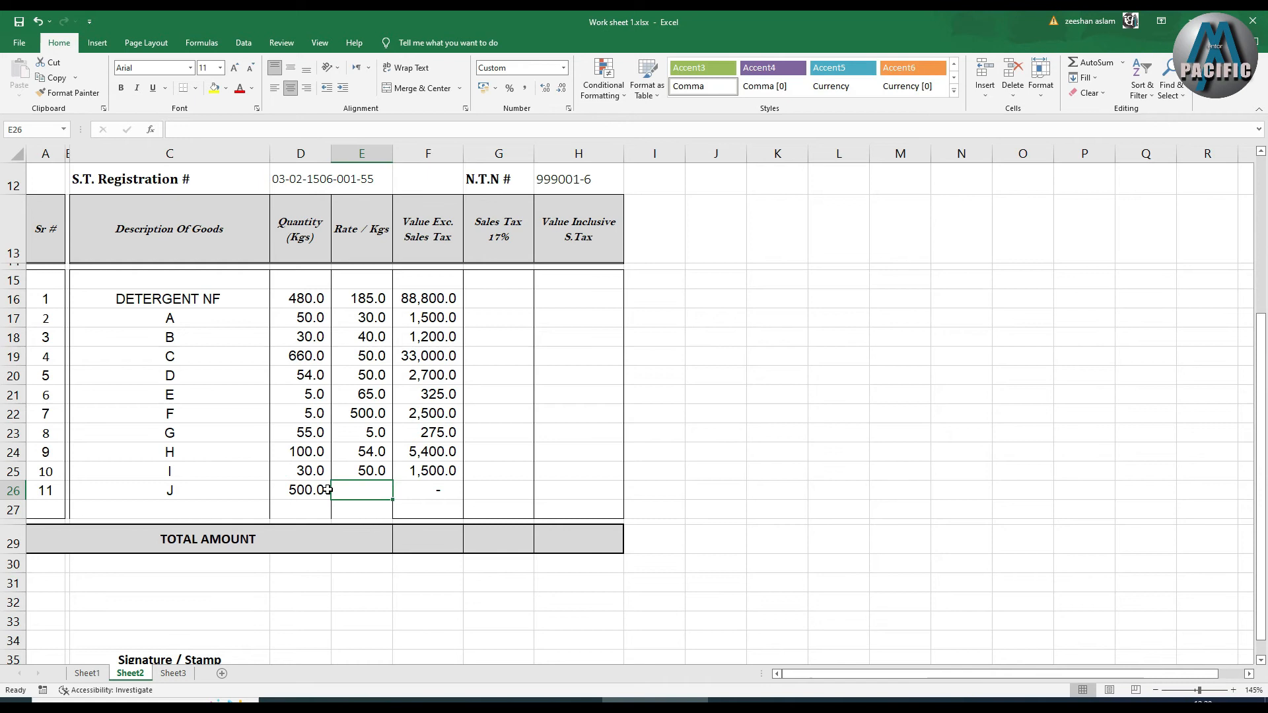
{"action": "type", "text": "30"}
{"action": "key", "text": "Return"}
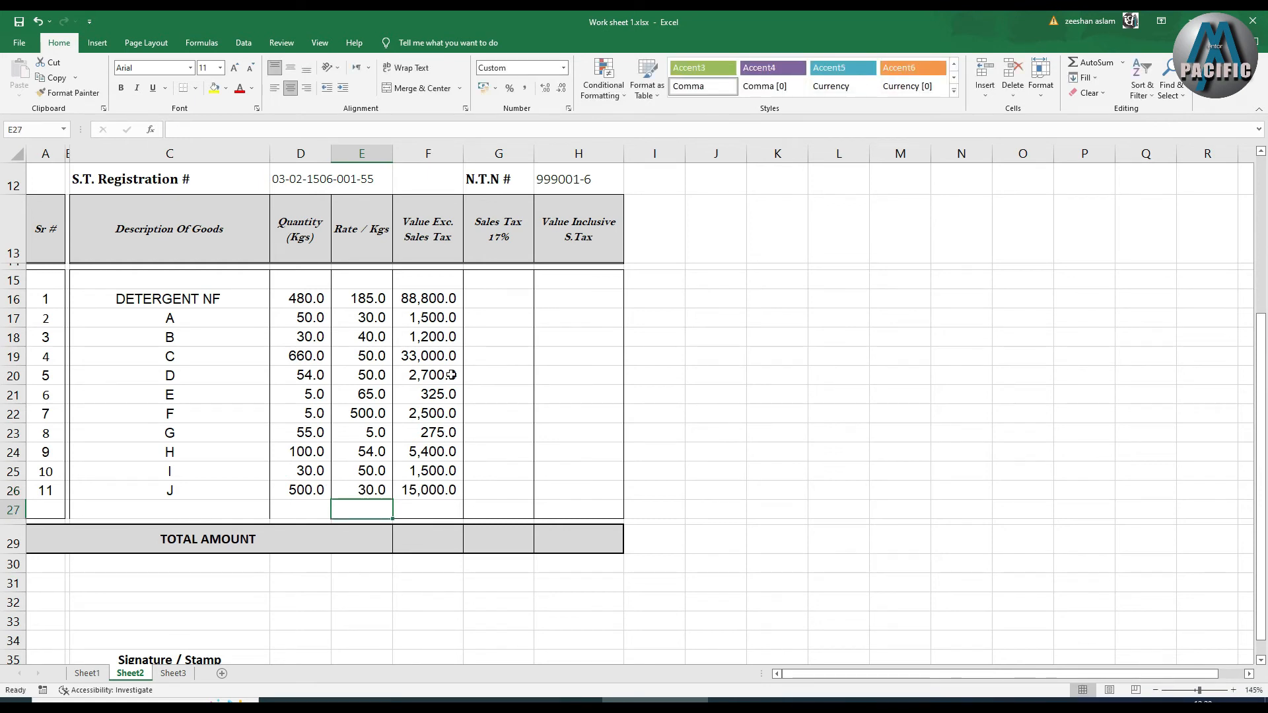
Examine the filled formulas in the Value Exc. Sales Tax column
{"action": "left_click", "coordinate": [435, 298]}
{"action": "left_click", "coordinate": [441, 325]}
{"action": "left_click", "coordinate": [433, 395]}
{"action": "left_click", "coordinate": [434, 414]}
{"action": "left_click", "coordinate": [436, 433]}
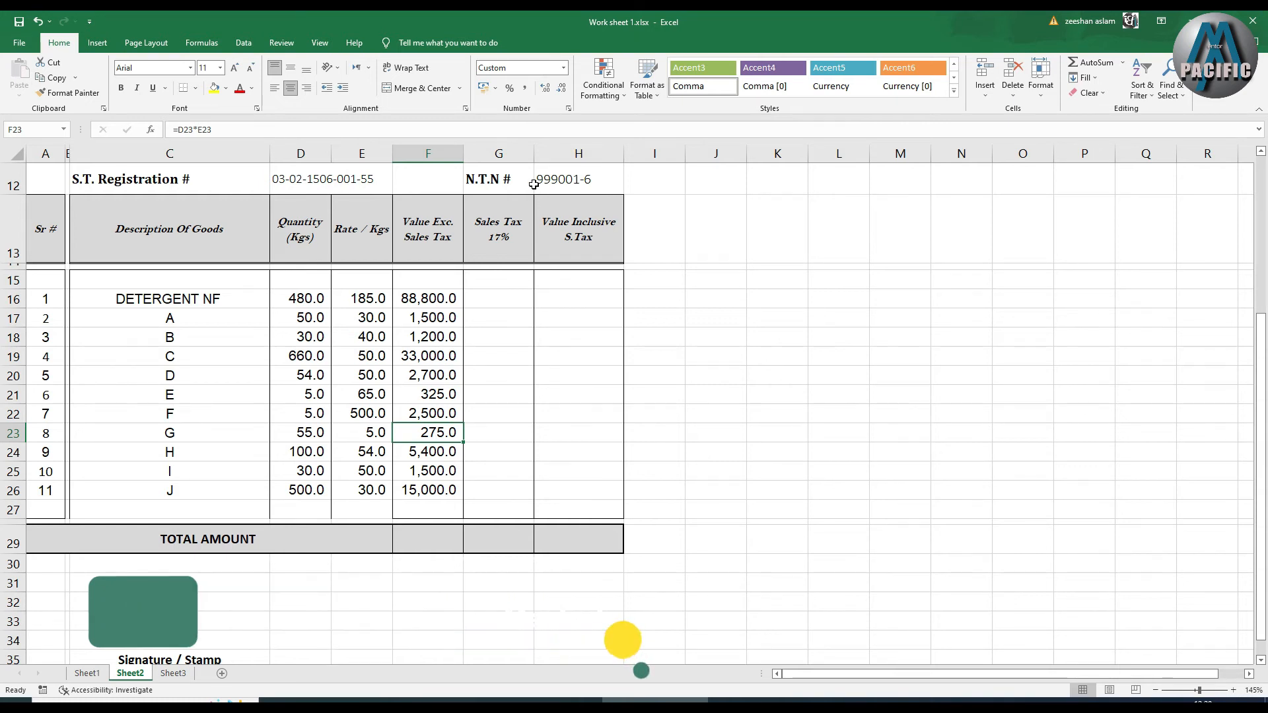
Calculate the 17% sales tax in G16 with the formula =F16*17% and fill it down to G26
{"action": "left_click", "coordinate": [493, 302]}
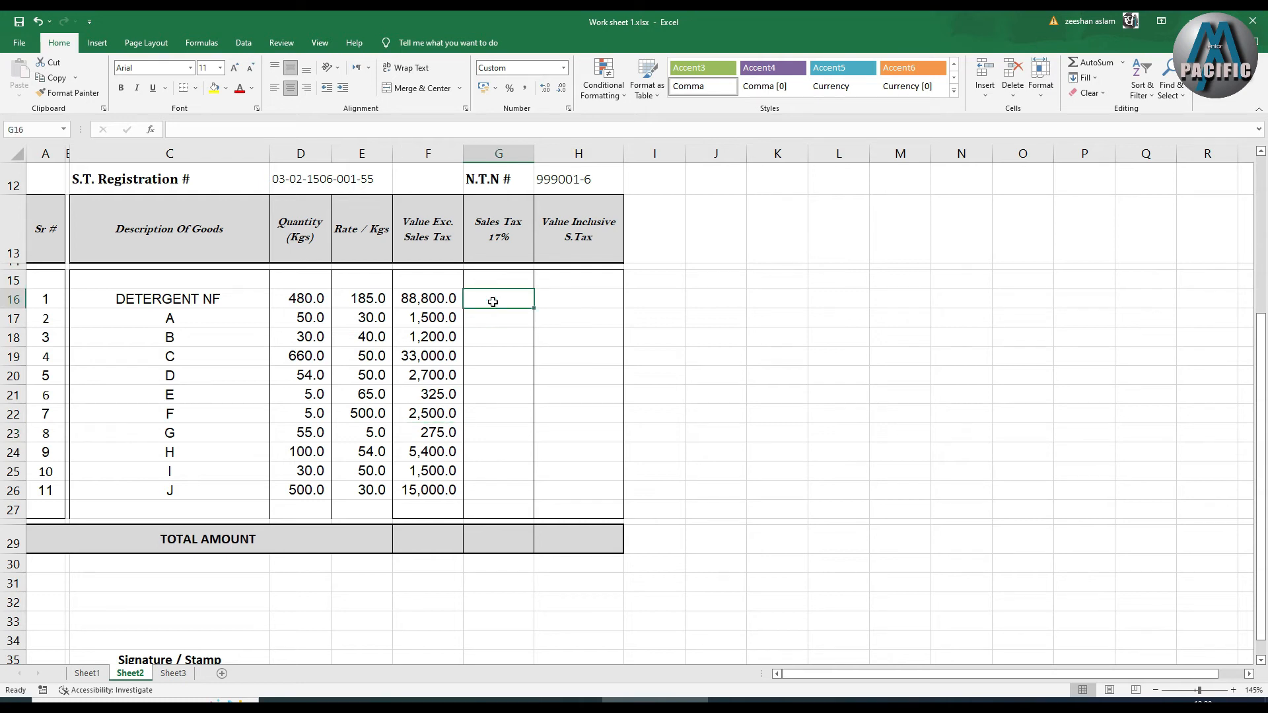
{"action": "type", "text": "="}
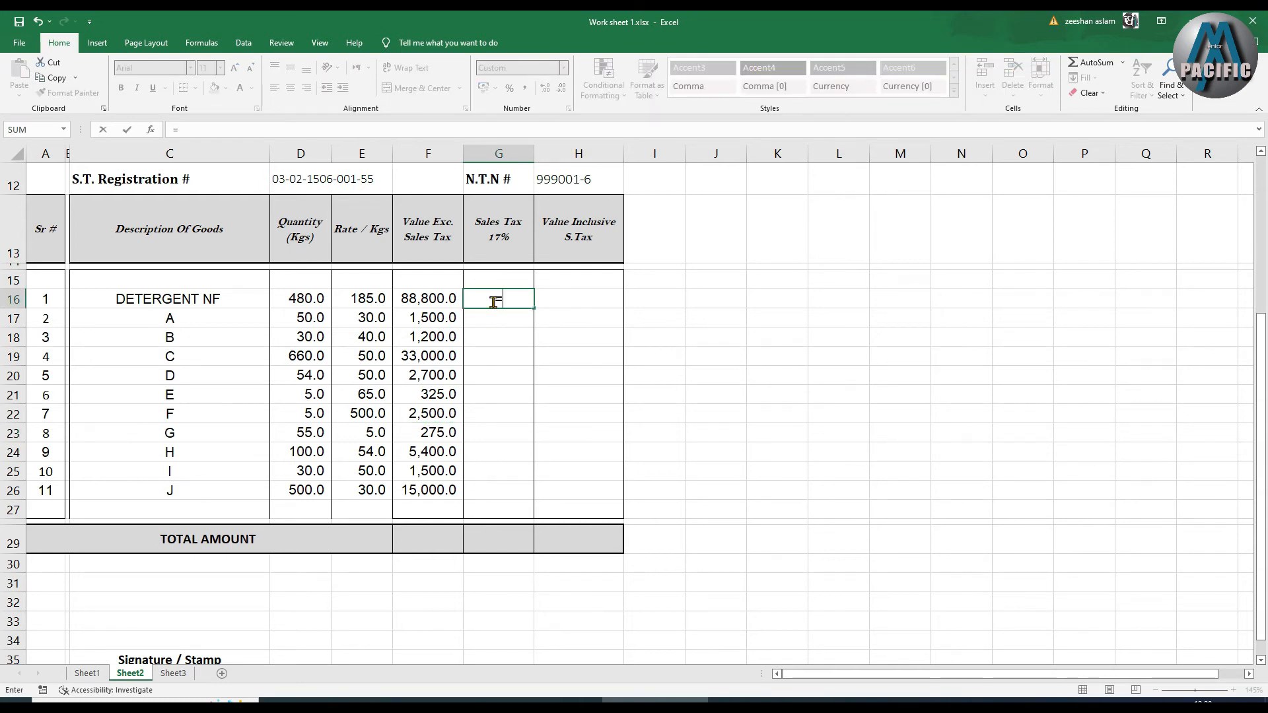
{"action": "left_click", "coordinate": [415, 298]}
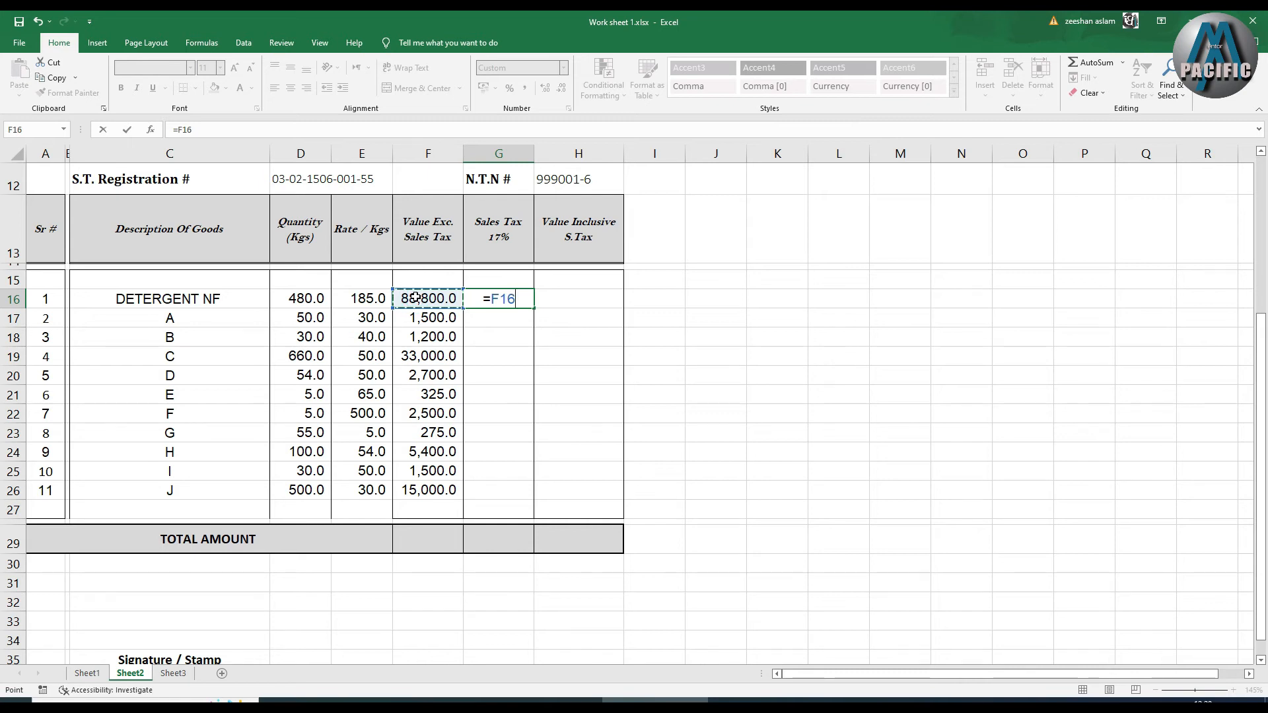
{"action": "type", "text": "*17"}
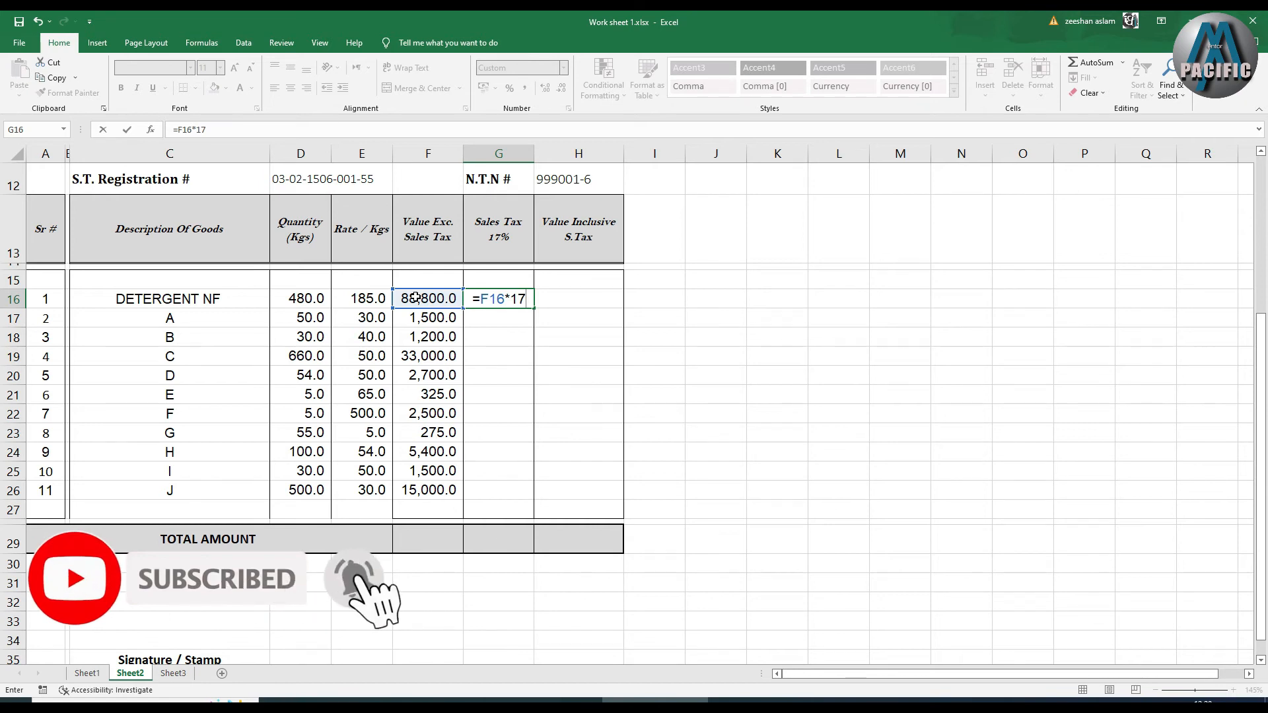
{"action": "type", "text": "%"}
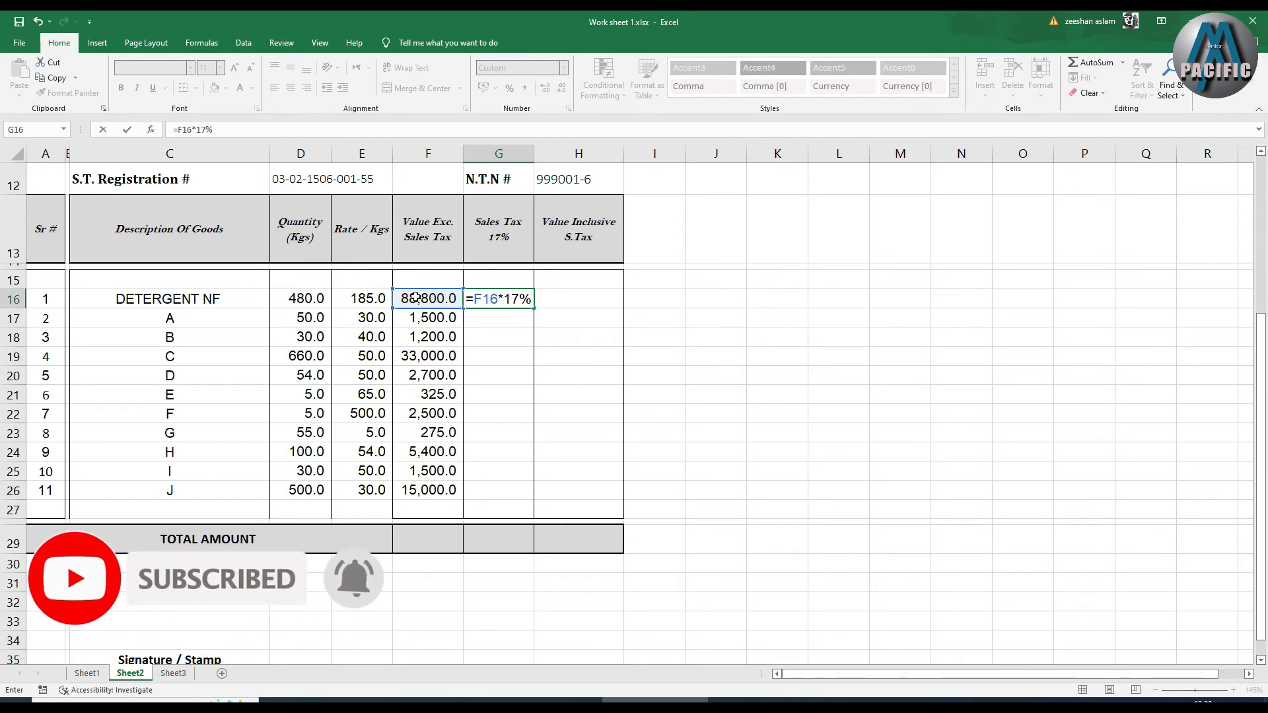
{"action": "key", "text": "Return"}
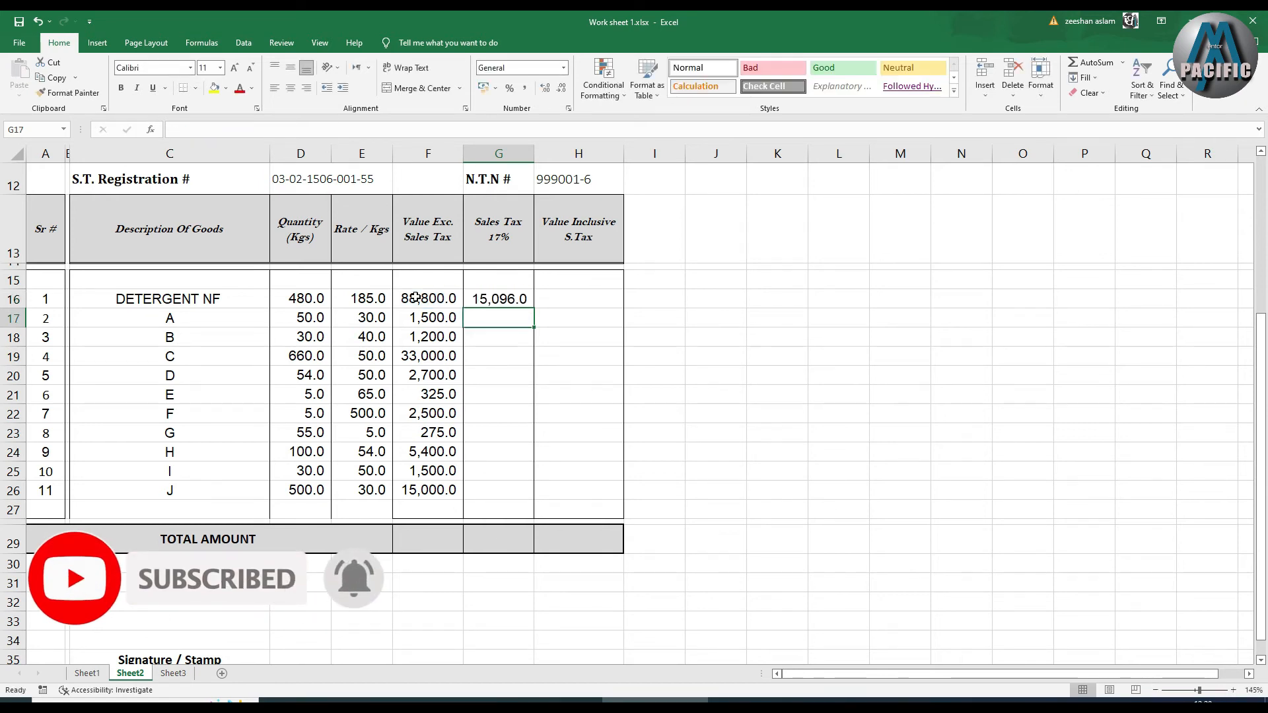
{"action": "left_click", "coordinate": [496, 303]}
{"action": "left_click_drag", "start_coordinate": [536, 308], "coordinate": [526, 503]}
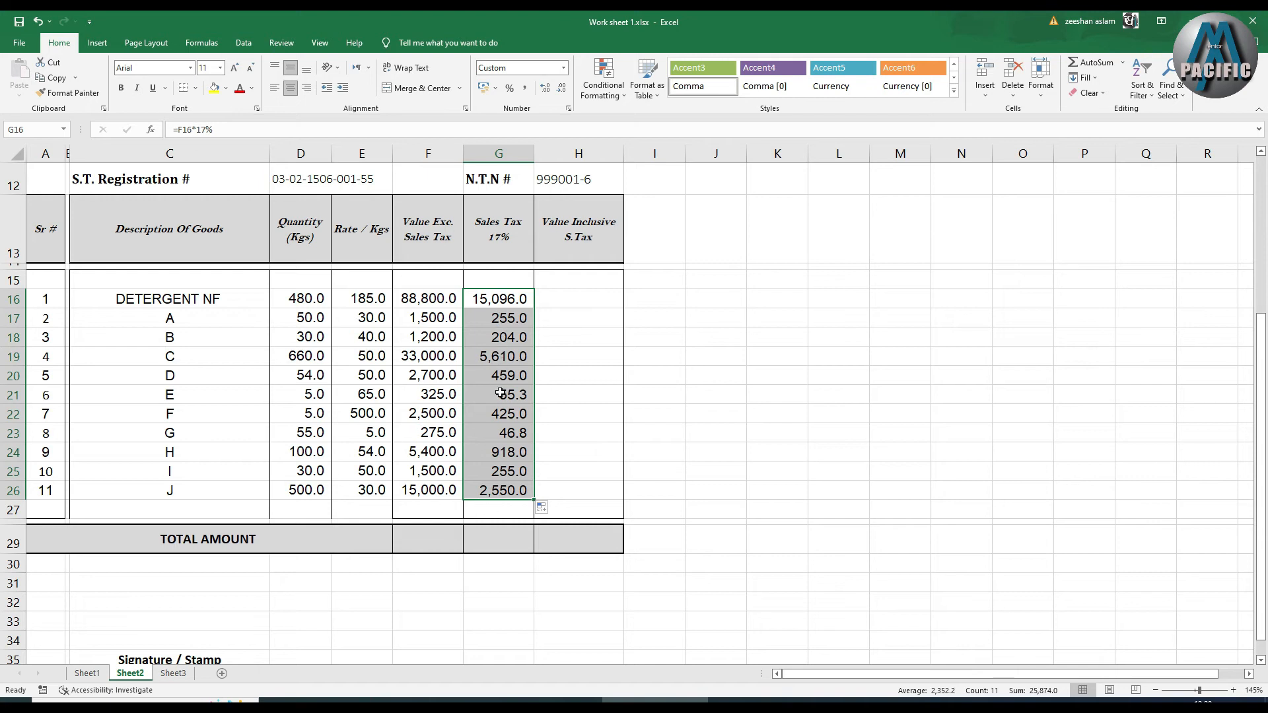
Calculate the value inclusive of sales tax in H16 with =F16+G16 and fill it down to H26
{"action": "left_click", "coordinate": [568, 299]}
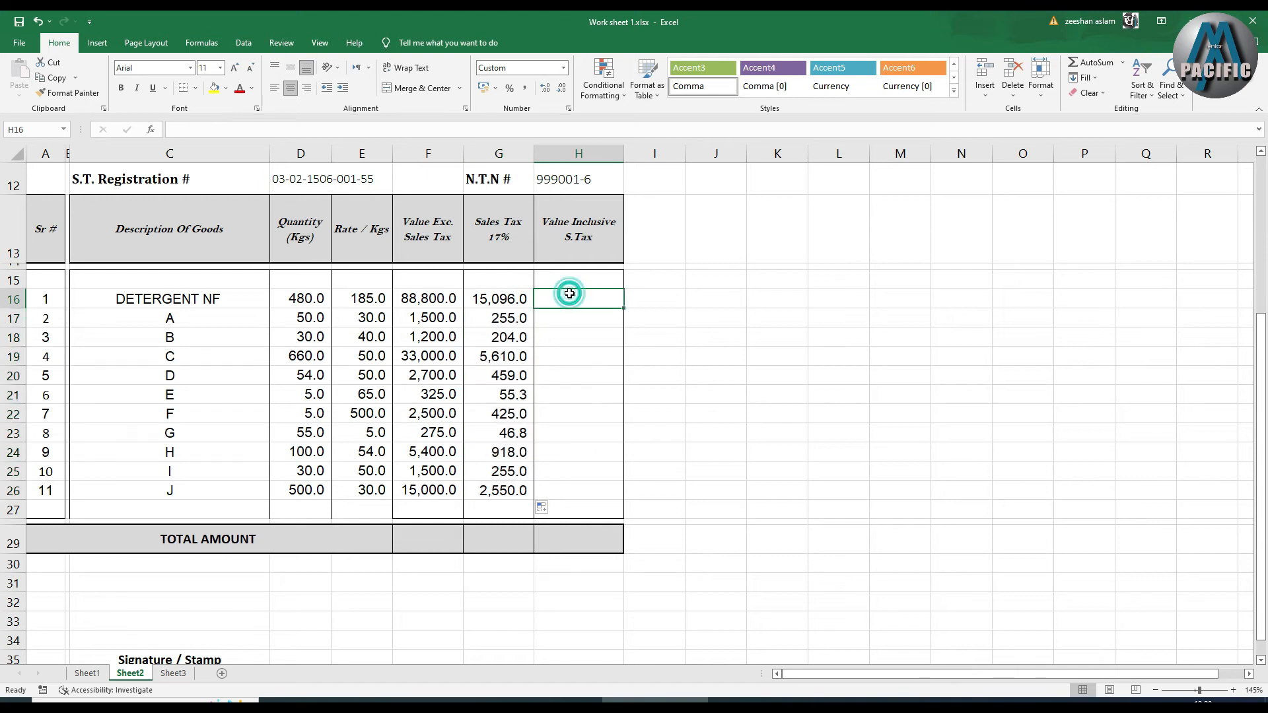
{"action": "type", "text": "="}
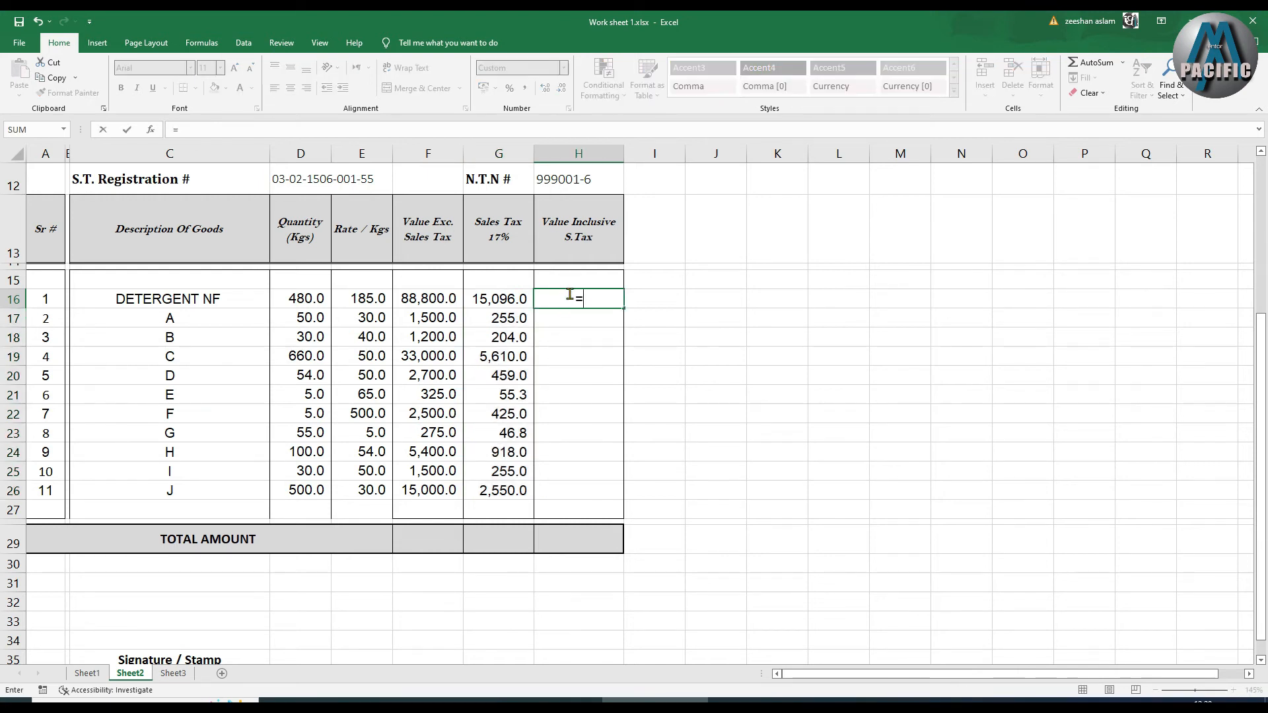
{"action": "left_click", "coordinate": [409, 297]}
{"action": "type", "text": "+"}
{"action": "left_click", "coordinate": [484, 307]}
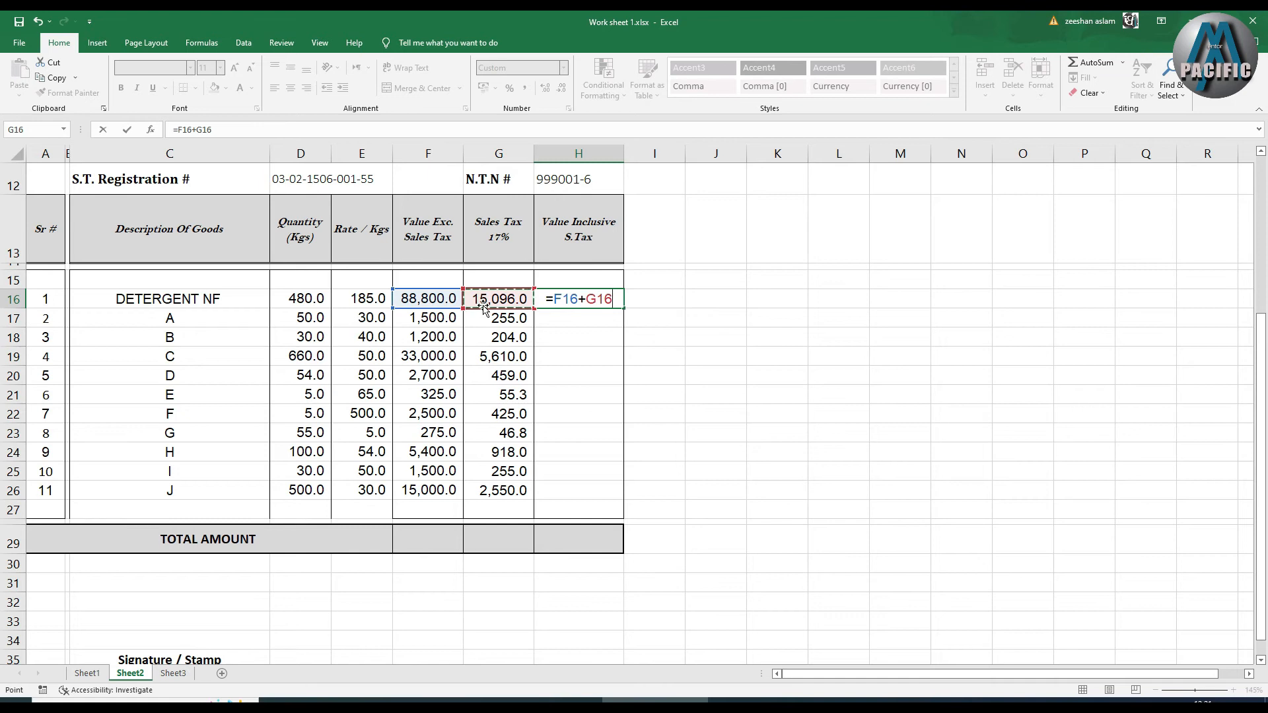
{"action": "key", "text": "Return"}
{"action": "left_click", "coordinate": [568, 296]}
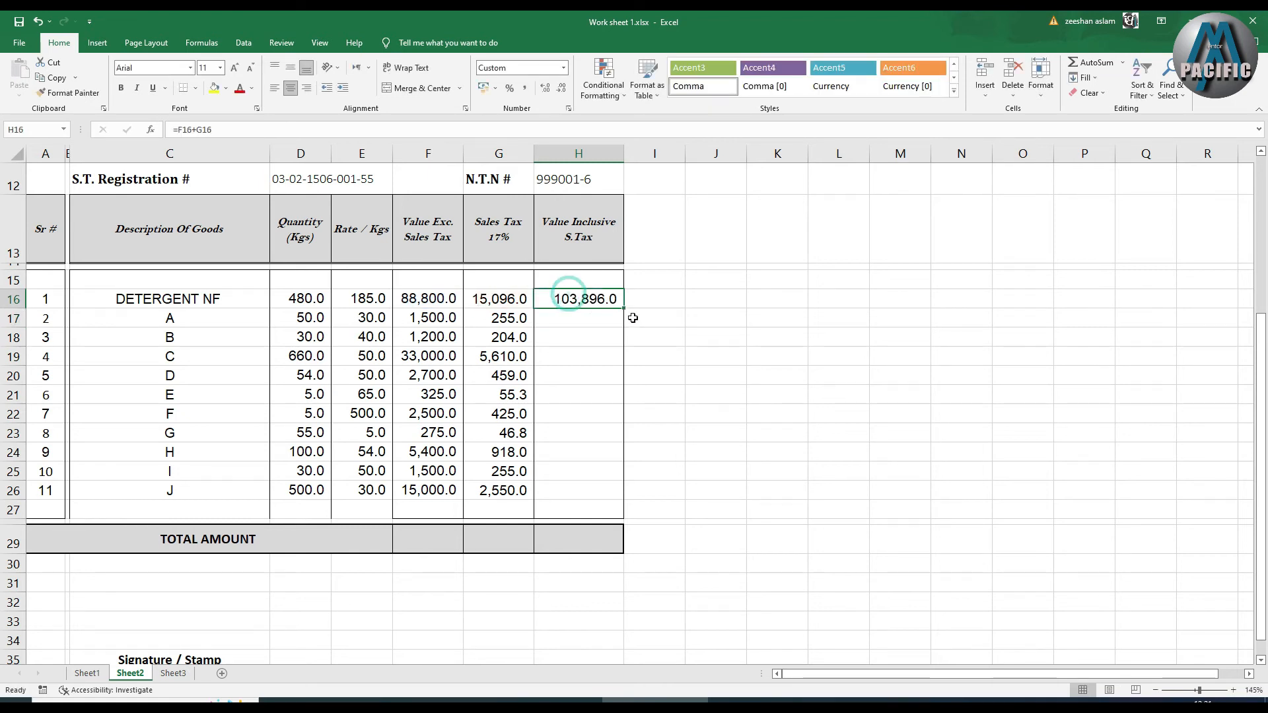
{"action": "left_click_drag", "start_coordinate": [625, 309], "coordinate": [605, 503]}
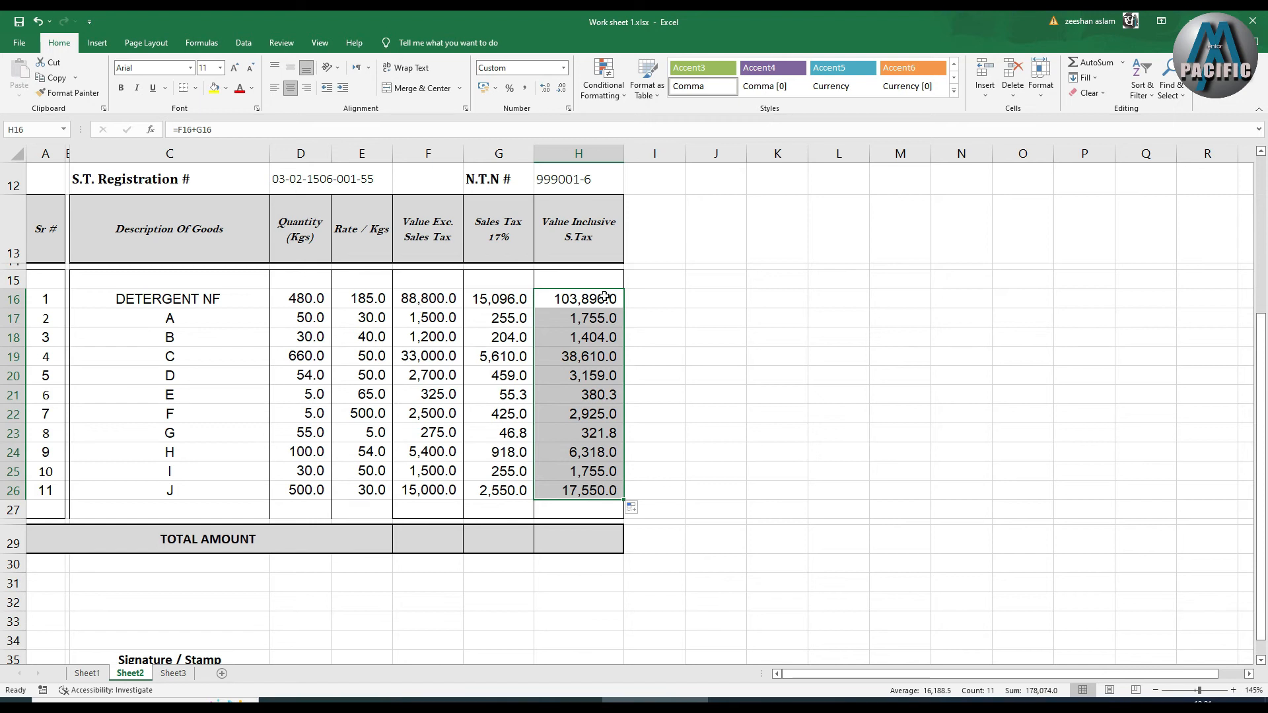
Total the Value Inclusive S.Tax and Sales Tax 17% columns in H29 and G29 with AutoSum
{"action": "left_click", "coordinate": [596, 539]}
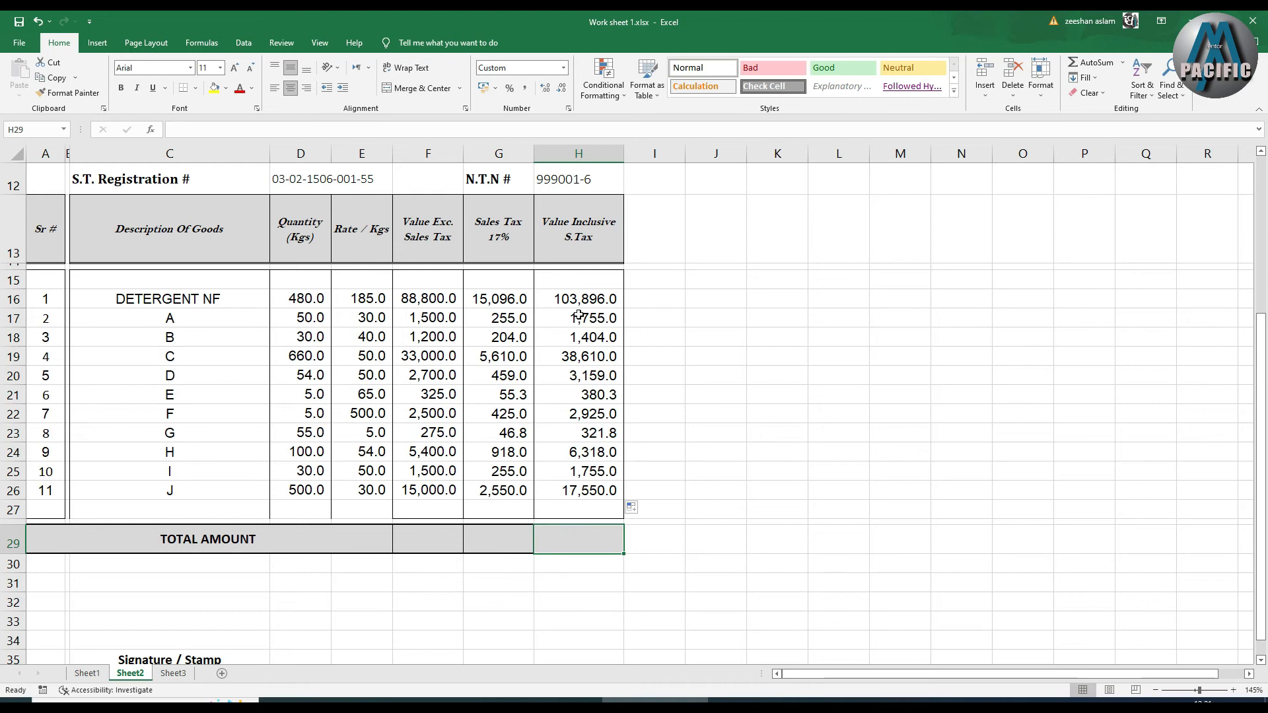
{"action": "left_click_drag", "start_coordinate": [569, 298], "coordinate": [574, 538]}
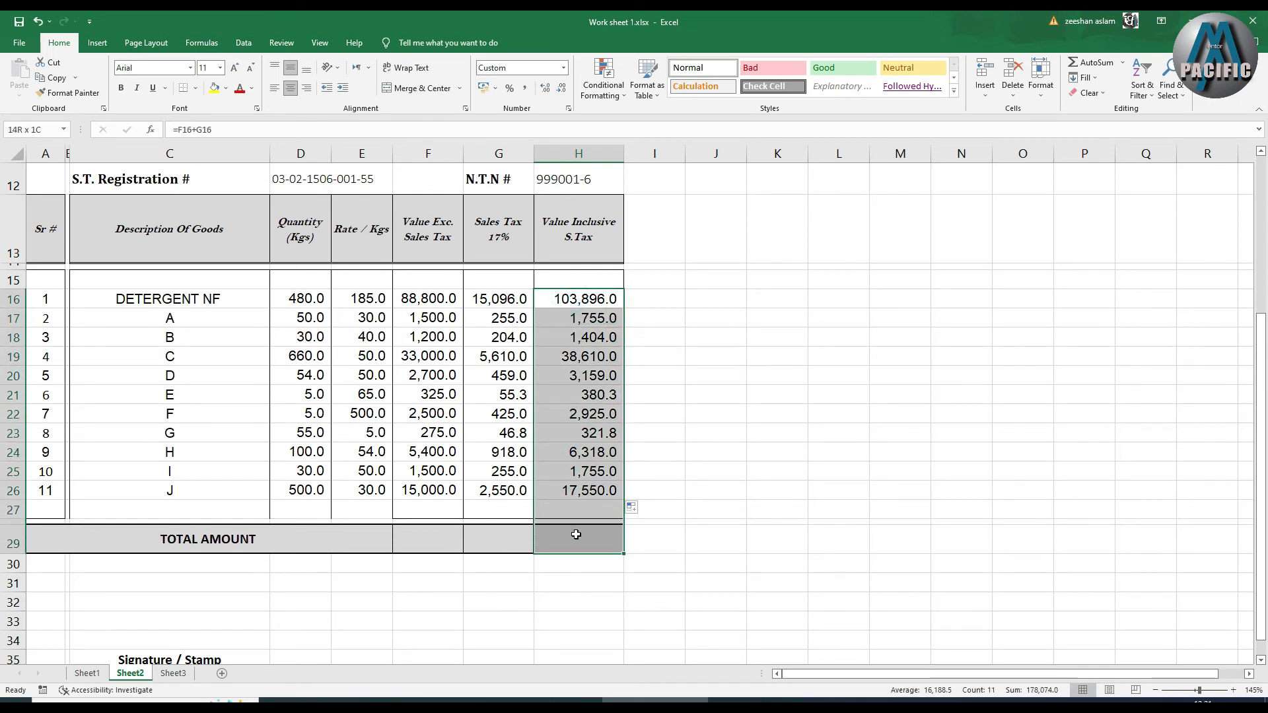
{"action": "left_click", "coordinate": [1123, 63]}
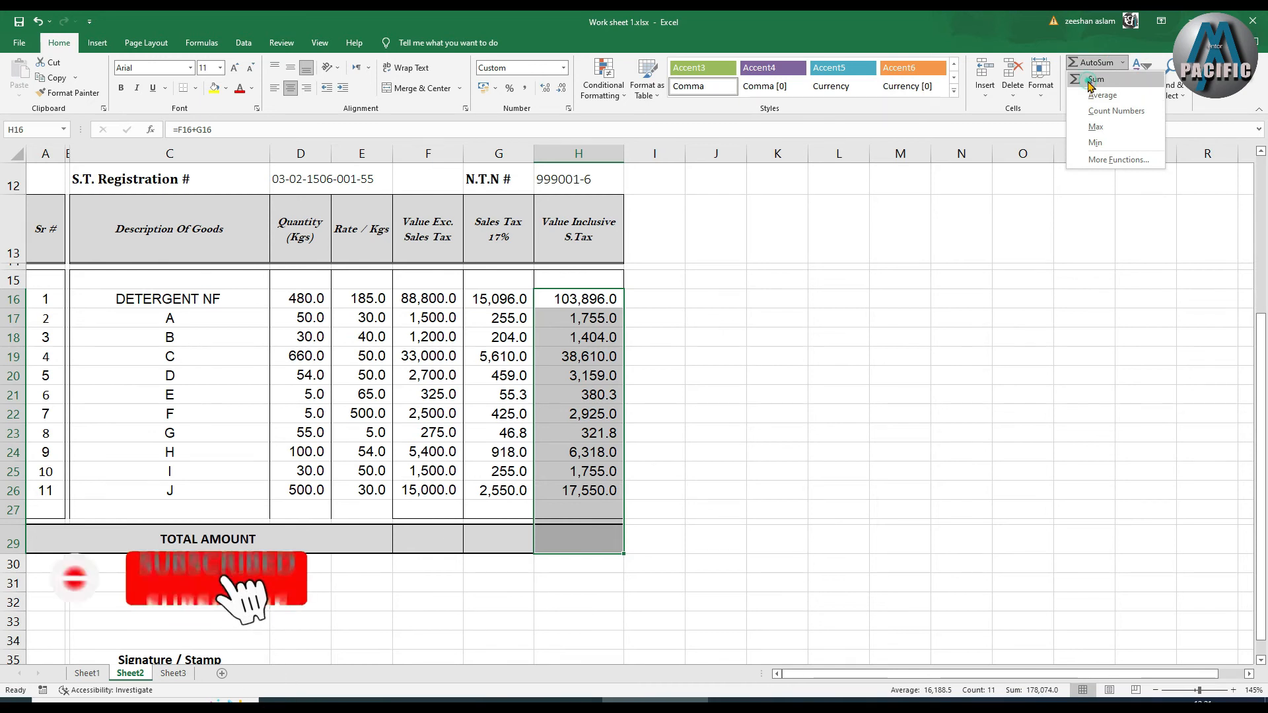
{"action": "left_click", "coordinate": [1097, 80]}
{"action": "left_click_drag", "start_coordinate": [497, 299], "coordinate": [491, 526]}
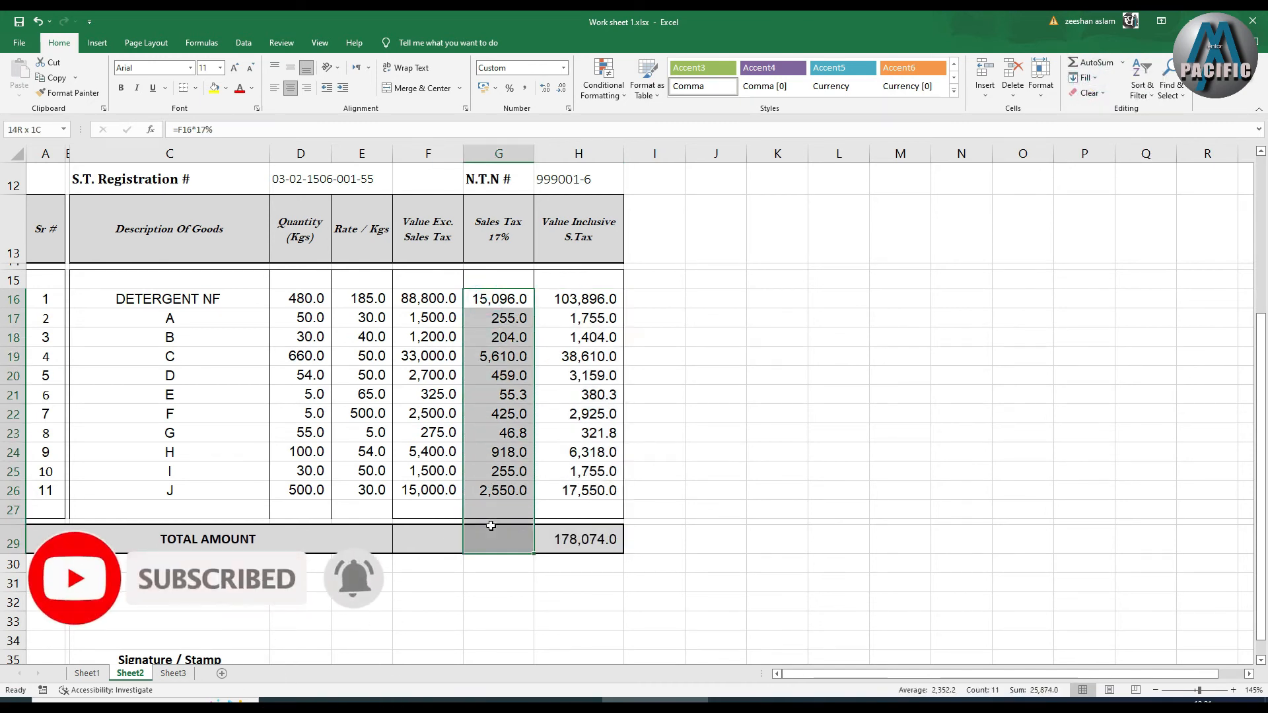
{"action": "left_click", "coordinate": [1077, 62]}
Total the Value Exc. Sales Tax column in F29 with AutoSum and autofit the width of column F
{"action": "left_click_drag", "start_coordinate": [429, 298], "coordinate": [433, 539]}
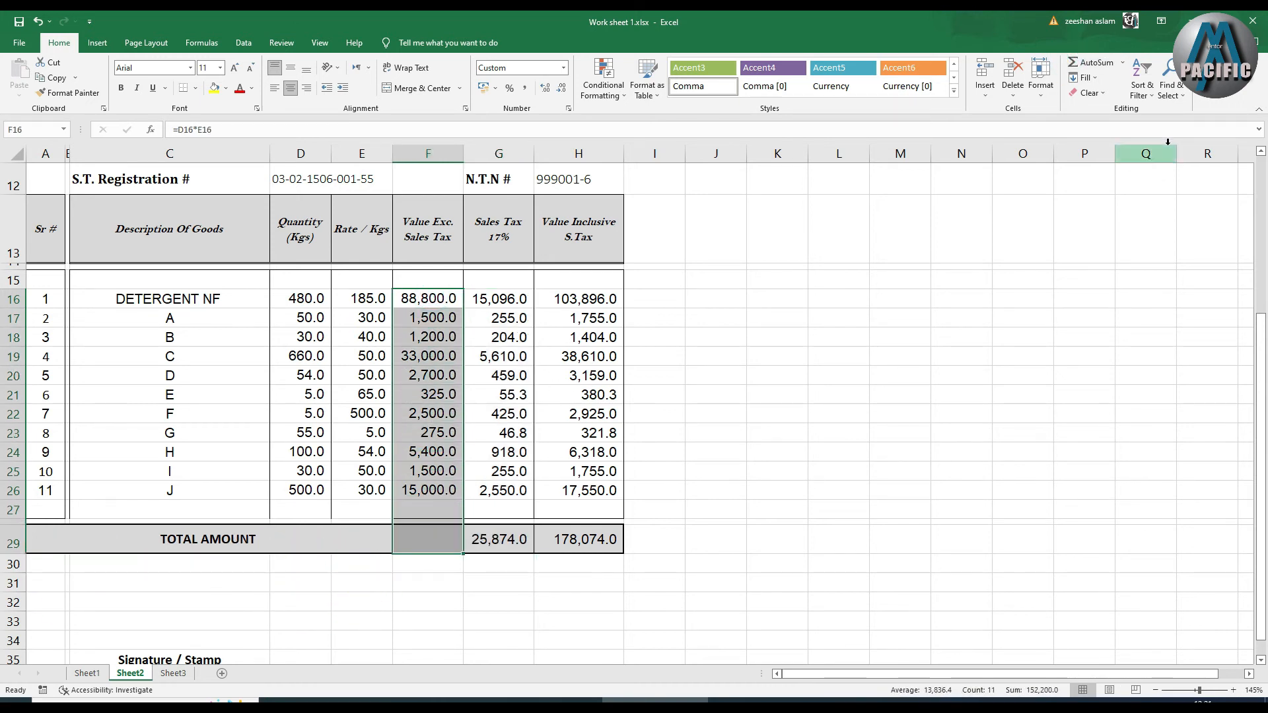
{"action": "left_click", "coordinate": [1115, 64]}
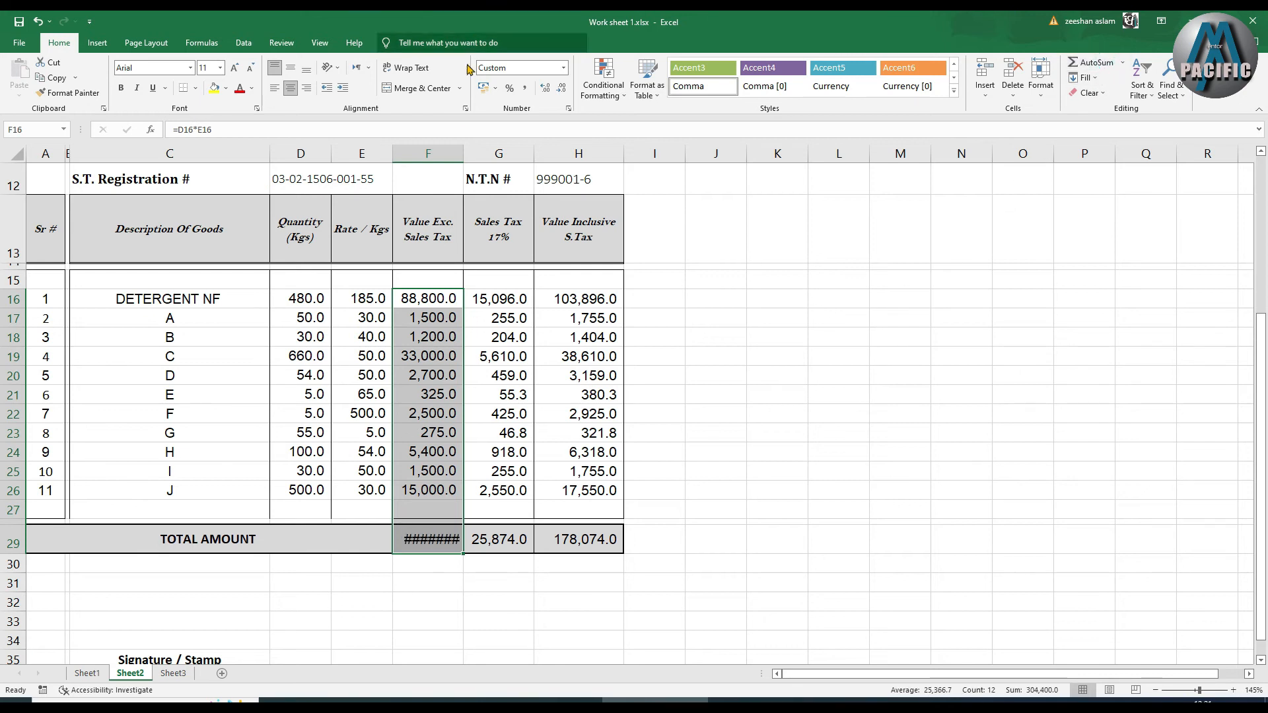
{"action": "double_click", "coordinate": [463, 151]}
{"action": "left_click", "coordinate": [668, 299]}
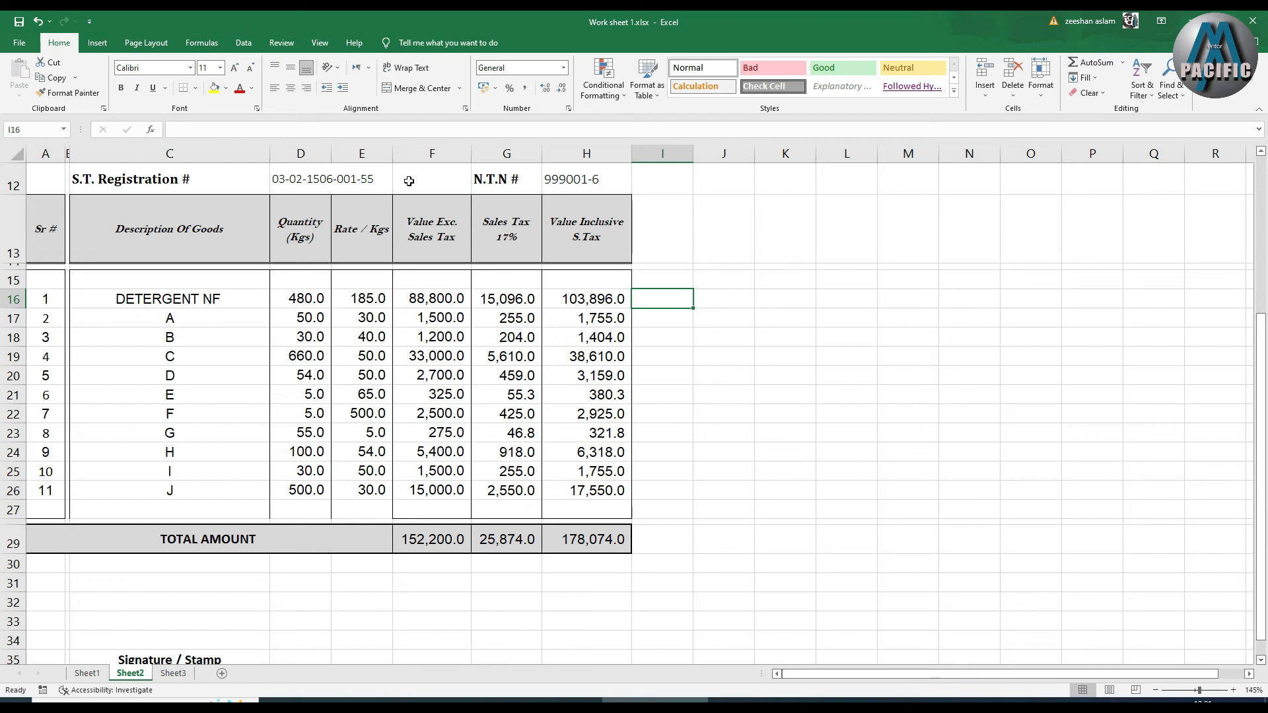
Examine the SUM formulas of the three totals in the TOTAL AMOUNT row
{"action": "left_click", "coordinate": [433, 538]}
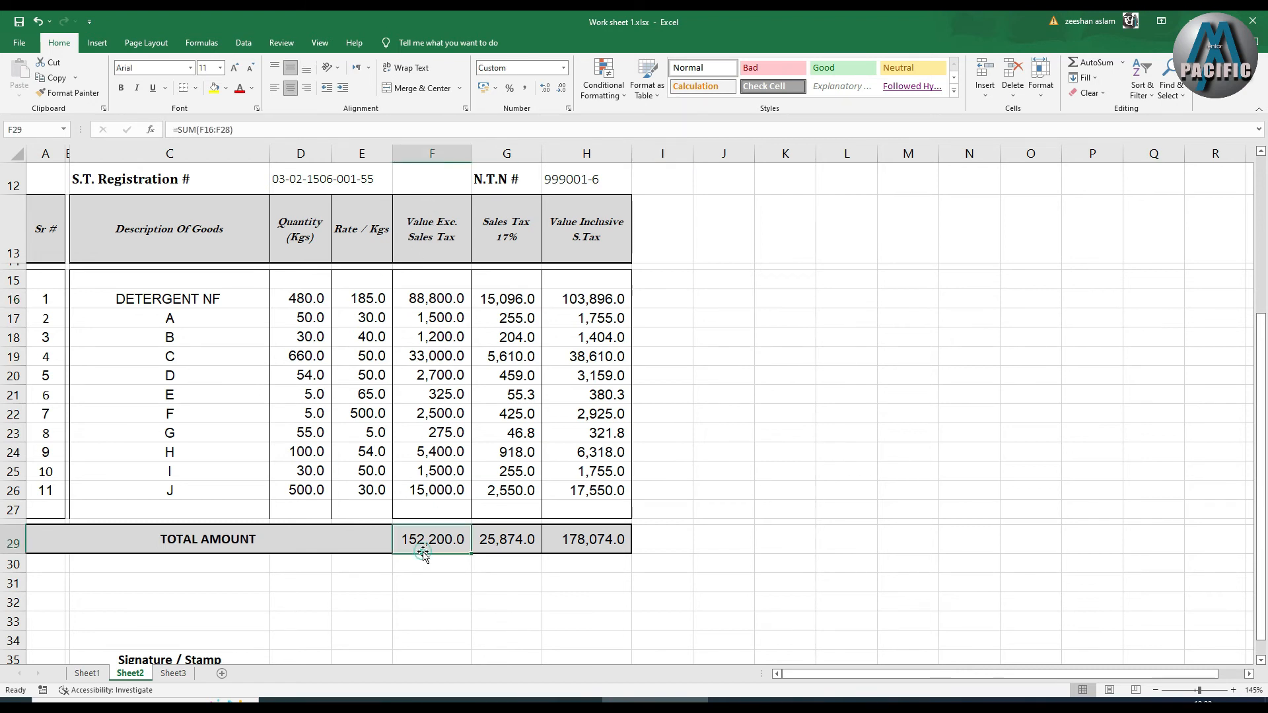
{"action": "left_click", "coordinate": [485, 542]}
{"action": "left_click", "coordinate": [416, 543]}
{"action": "left_click", "coordinate": [527, 538]}
{"action": "left_click", "coordinate": [583, 541]}
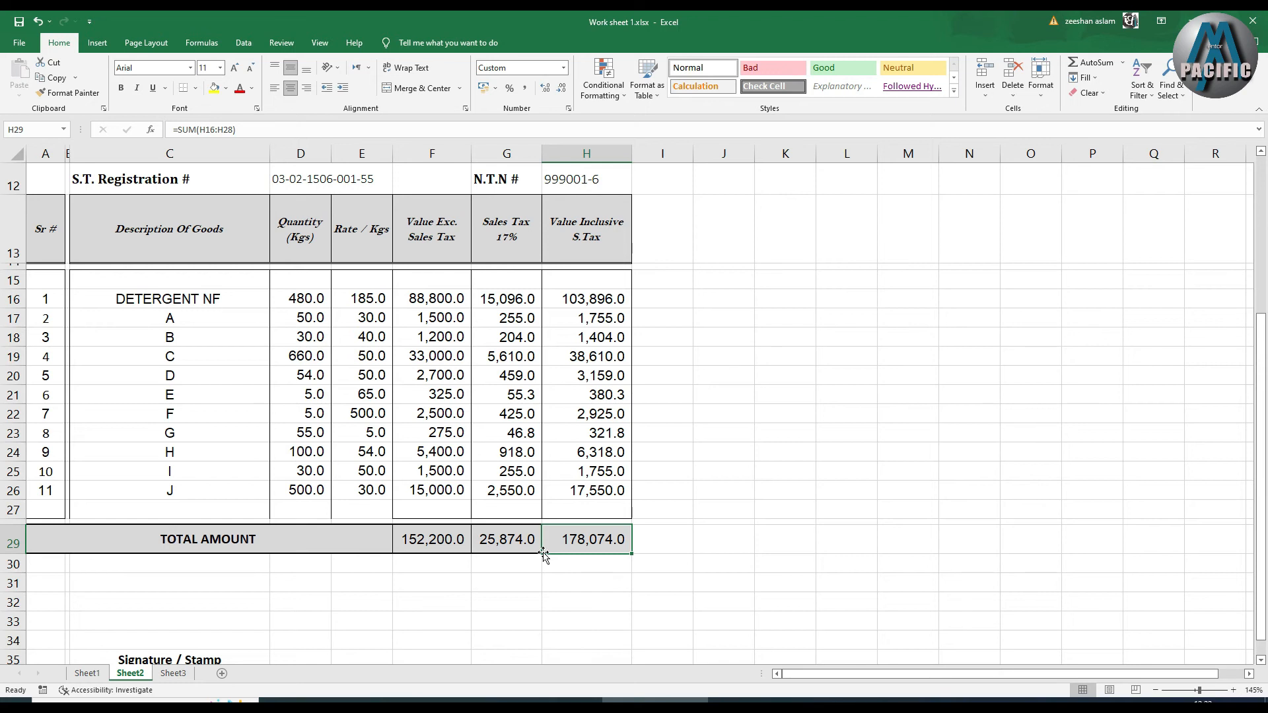
Review the SUM function arguments of the H29 total through AutoSum's More Functions and close the dialog without changes
{"action": "scroll", "coordinate": [521, 547], "scroll_direction": "down", "scroll_amount": 2}
{"action": "scroll", "coordinate": [532, 544], "scroll_direction": "up", "scroll_amount": 1}
{"action": "scroll", "coordinate": [526, 543], "scroll_direction": "up", "scroll_amount": 2}
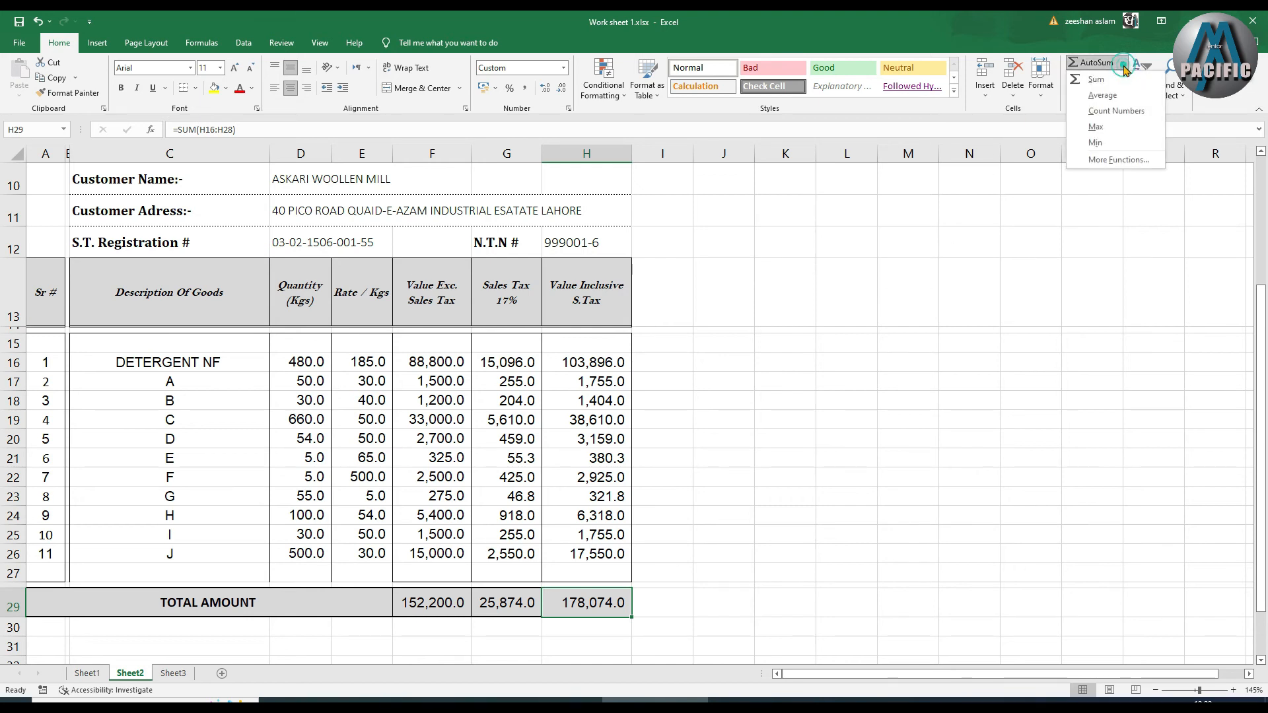
{"action": "left_click", "coordinate": [1118, 161]}
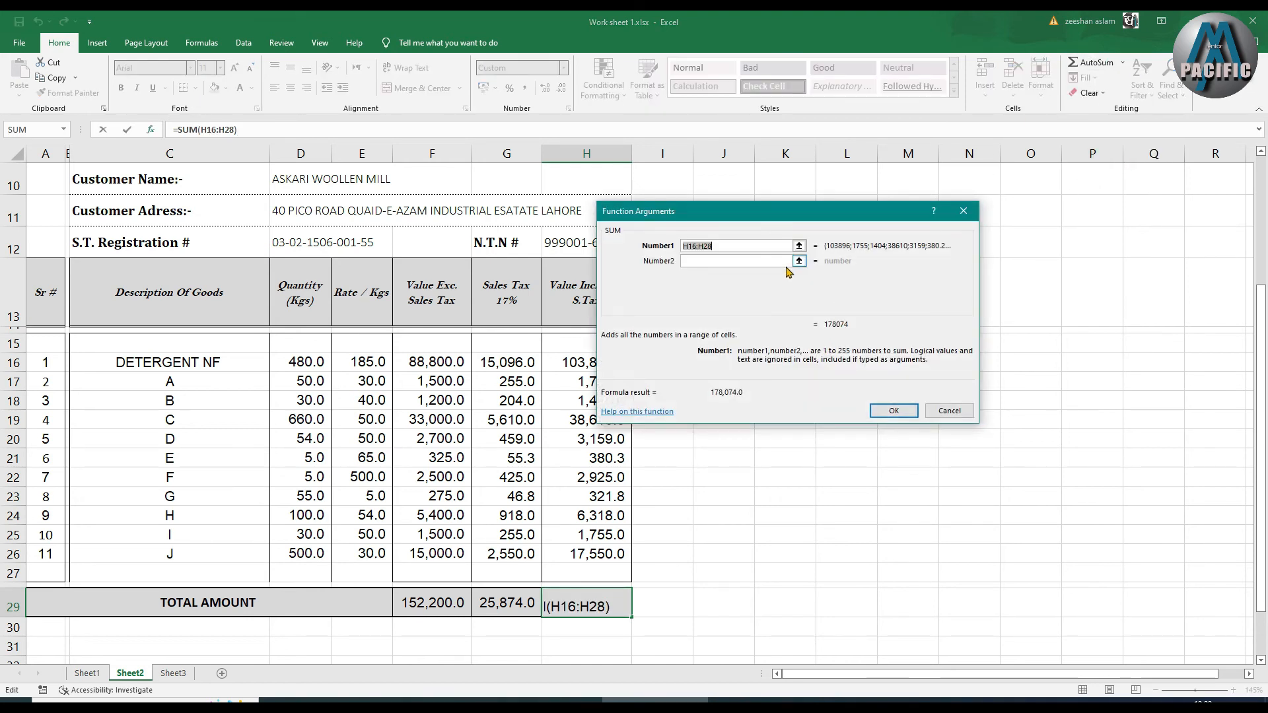
{"action": "left_click", "coordinate": [967, 214]}
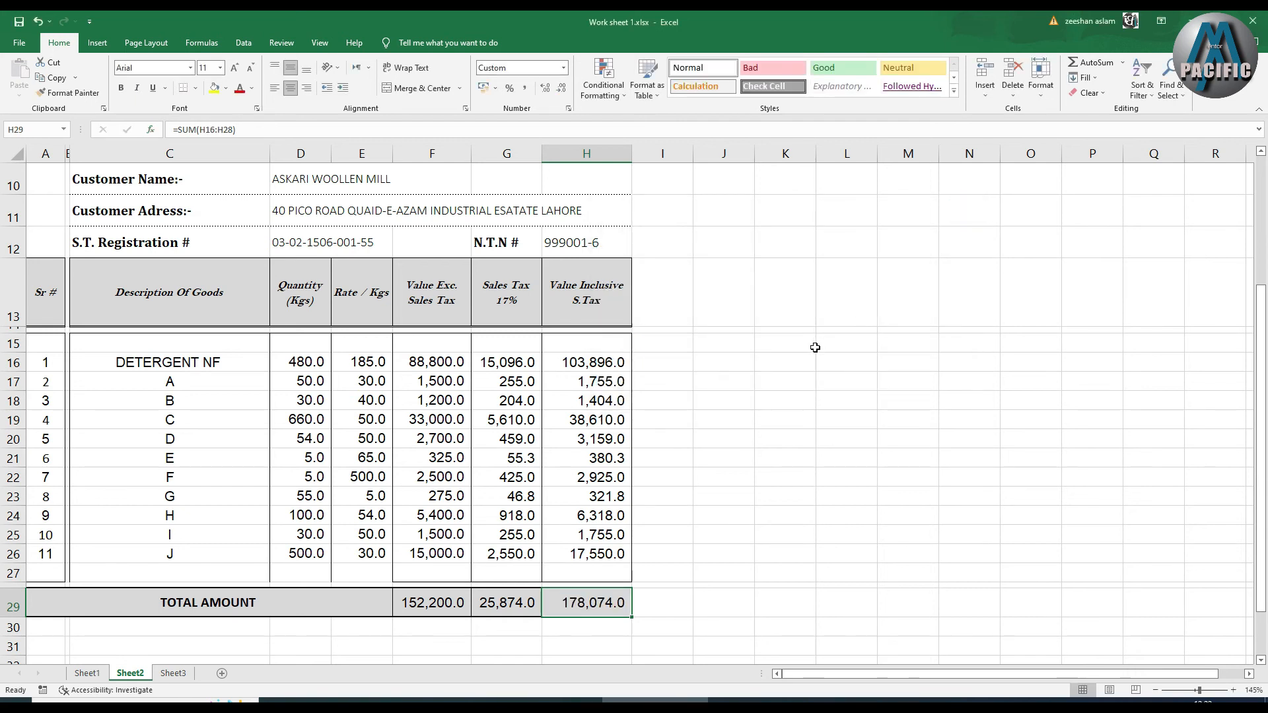